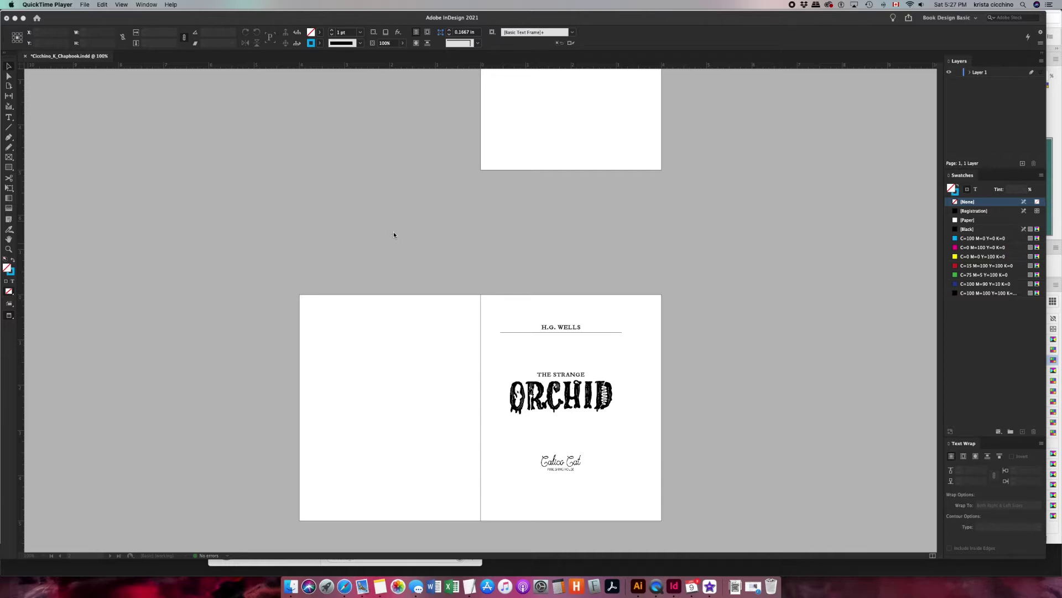
- Look through the chapbook's interior pages and switch to Illustrator to view the cover design
scroll(506, 229, up, 5)
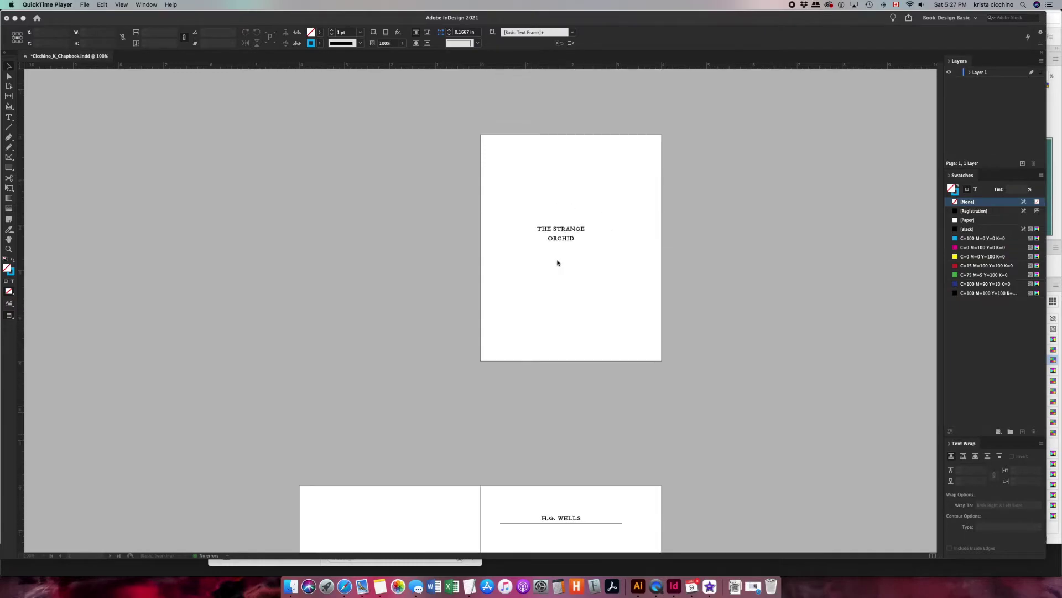
scroll(583, 268, down, 20)
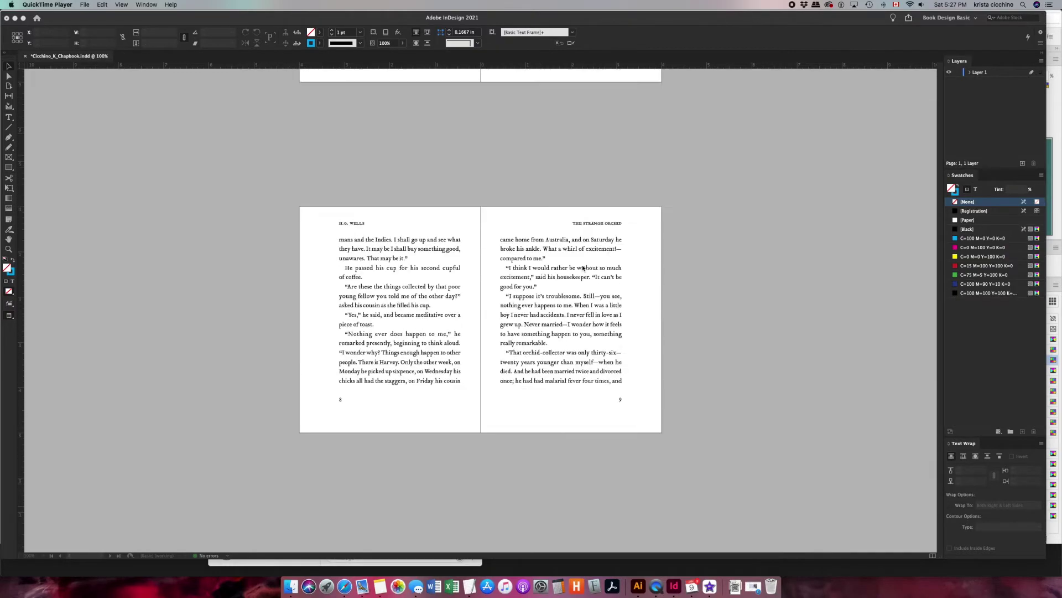
scroll(582, 264, down, 10)
scroll(582, 265, up, 12)
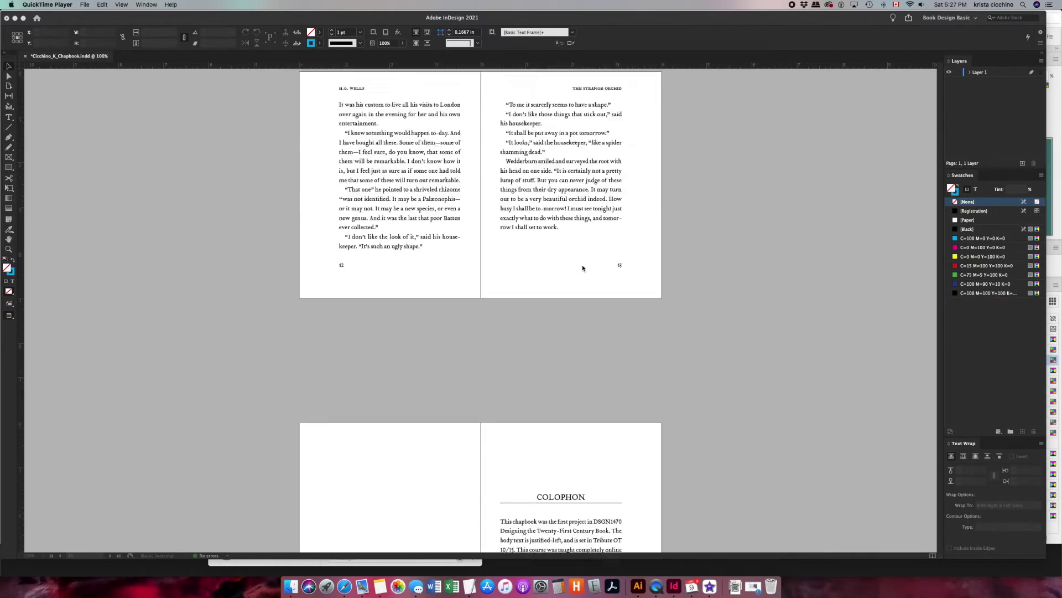
click(638, 586)
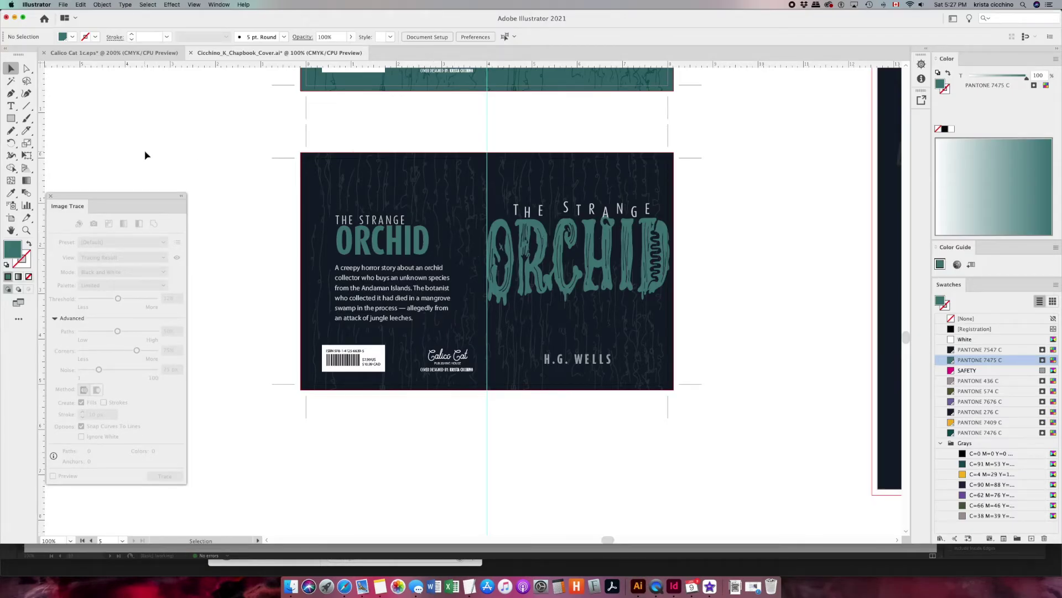
- Return to InDesign and inspect the link information of the large orchid illustration facing the Opening Act page
click(675, 586)
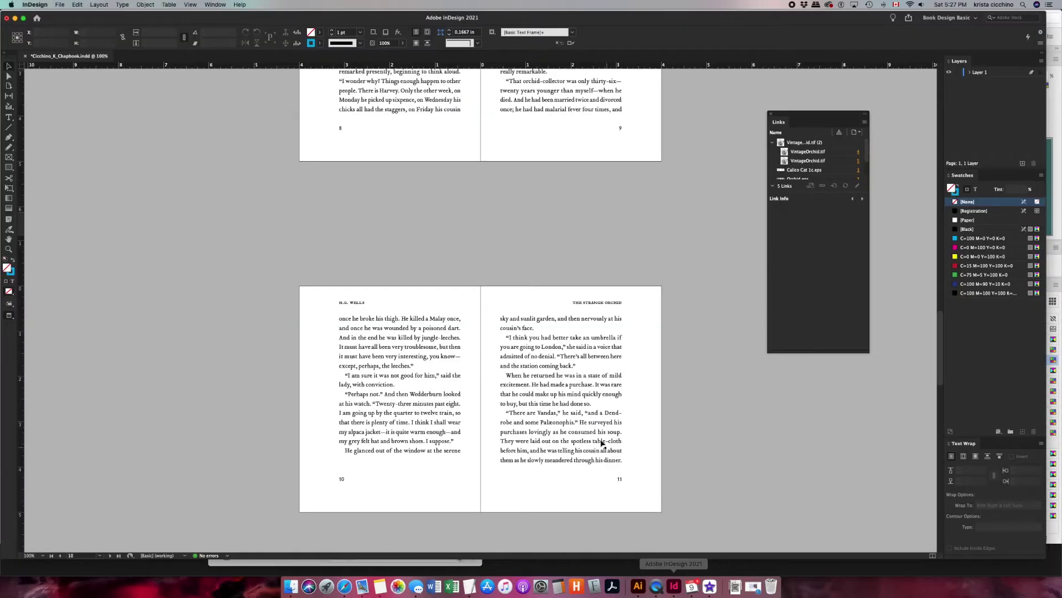
scroll(545, 362, up, 2)
scroll(545, 362, up, 15)
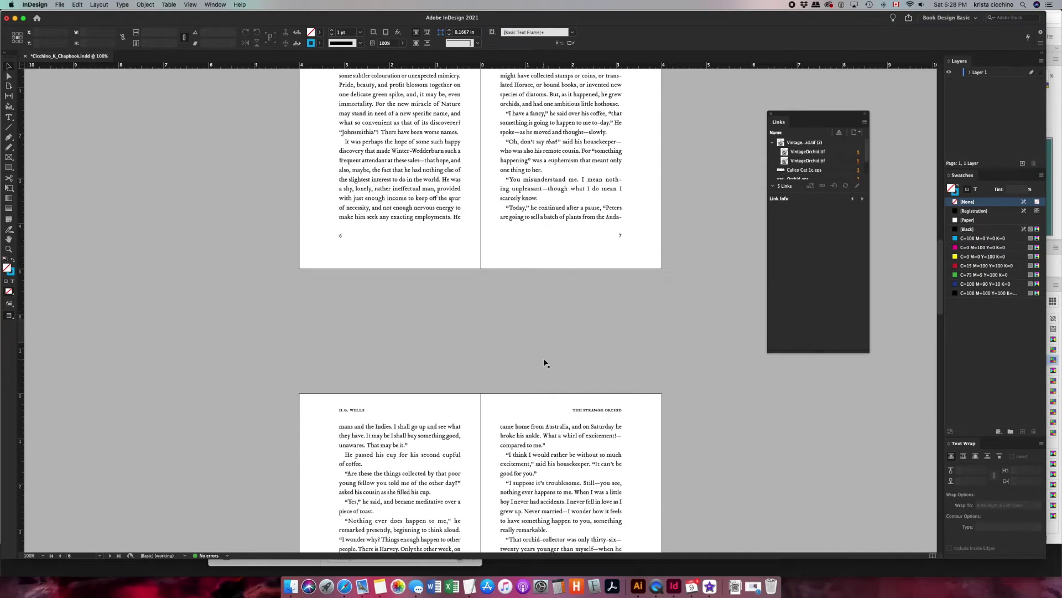
scroll(454, 228, up, 16)
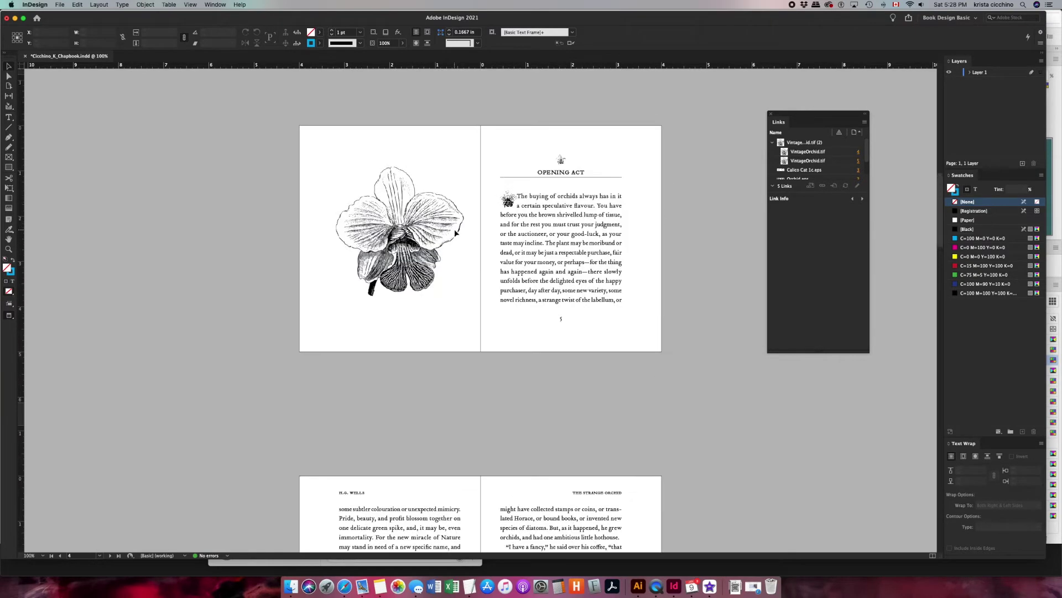
scroll(454, 229, up, 6)
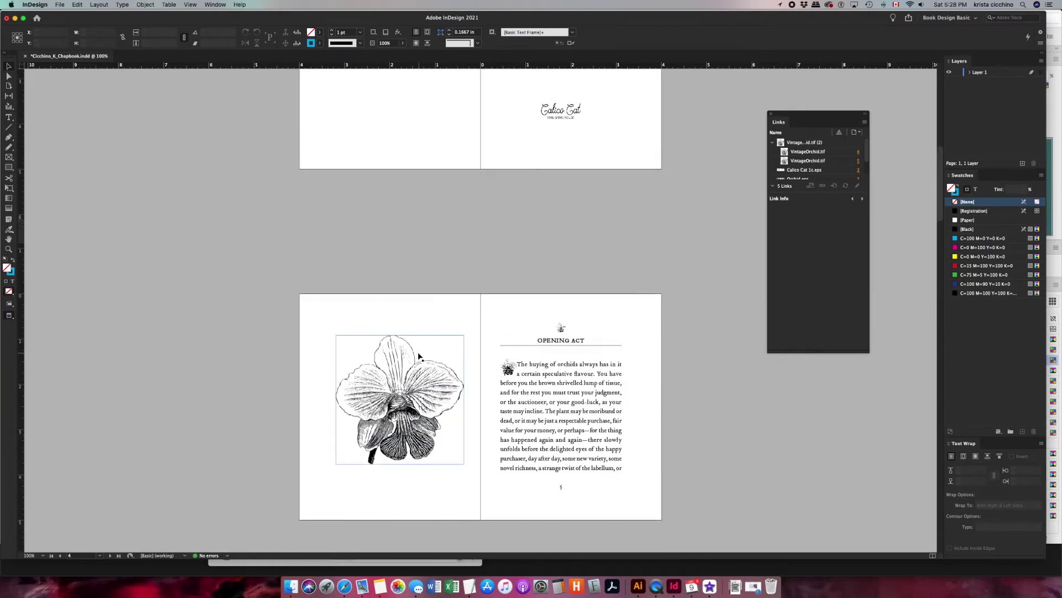
click(411, 357)
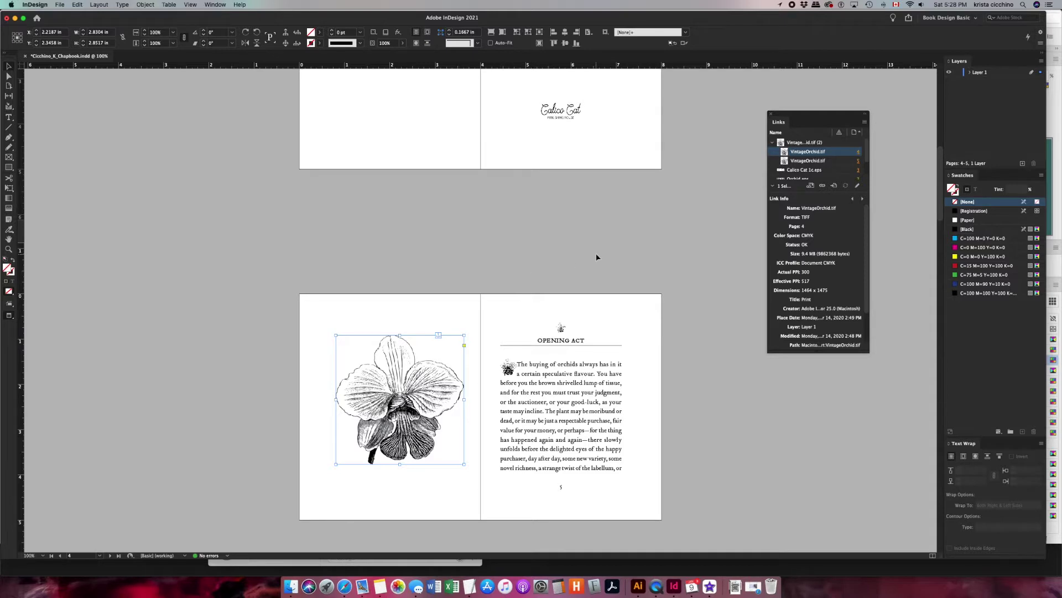
scroll(596, 257, up, 7)
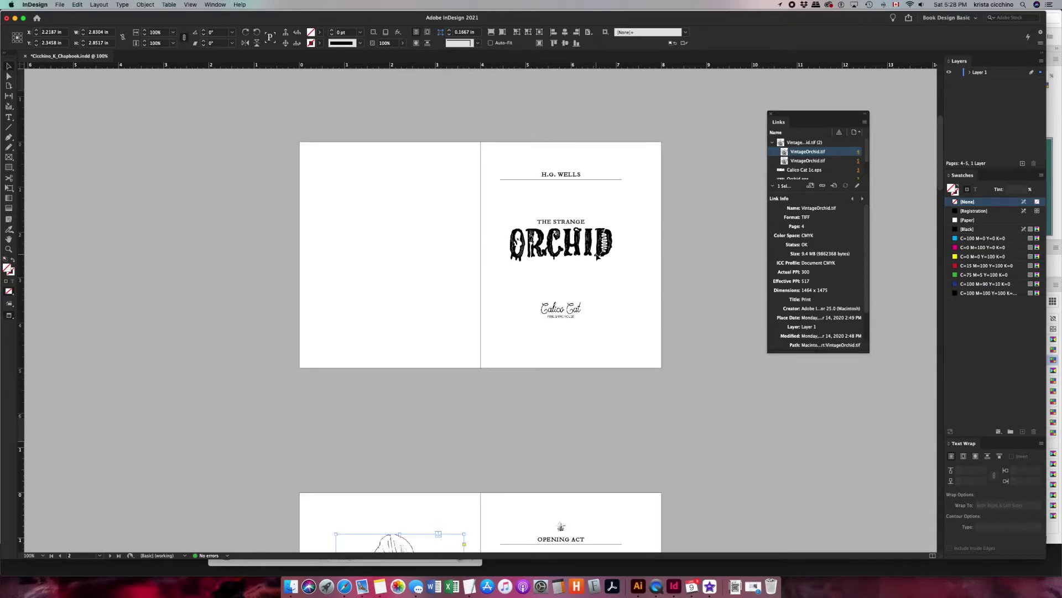
click(148, 133)
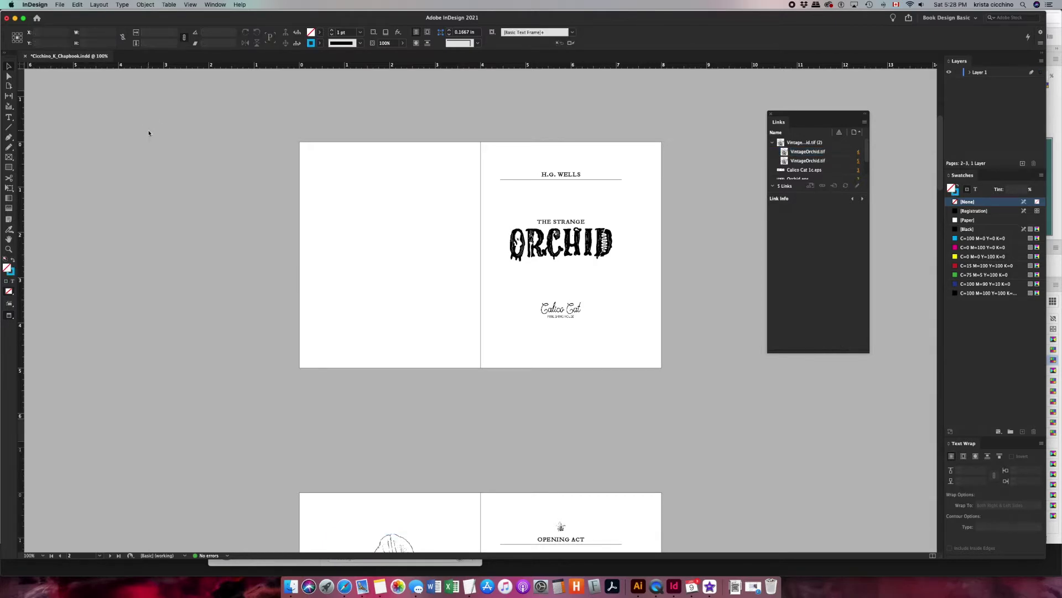
- Export the chapbook in Adobe PDF (Print) format to the To Print folder inside Final
key(super+e)
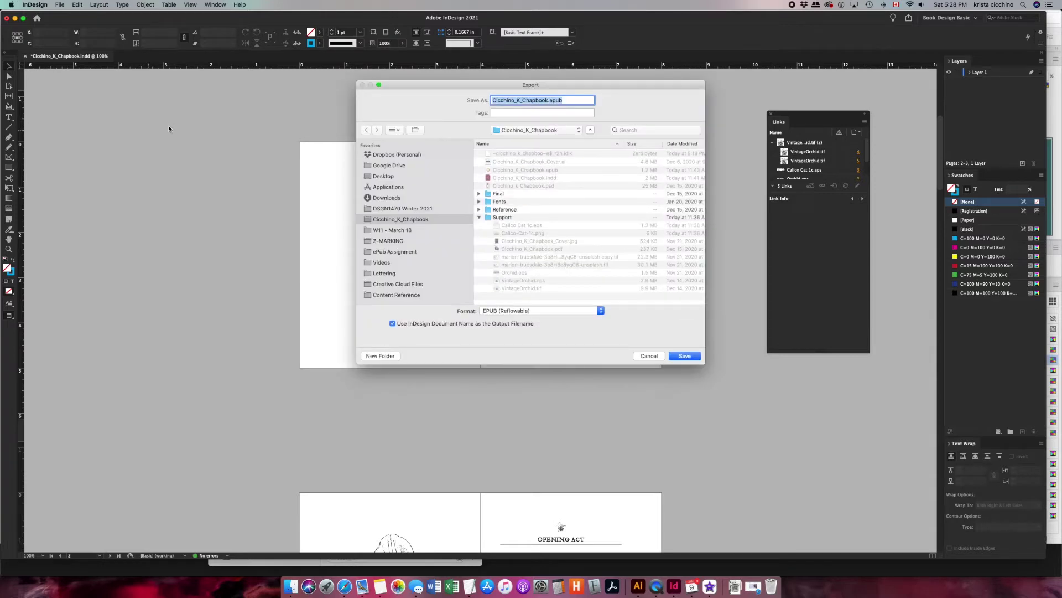
click(649, 356)
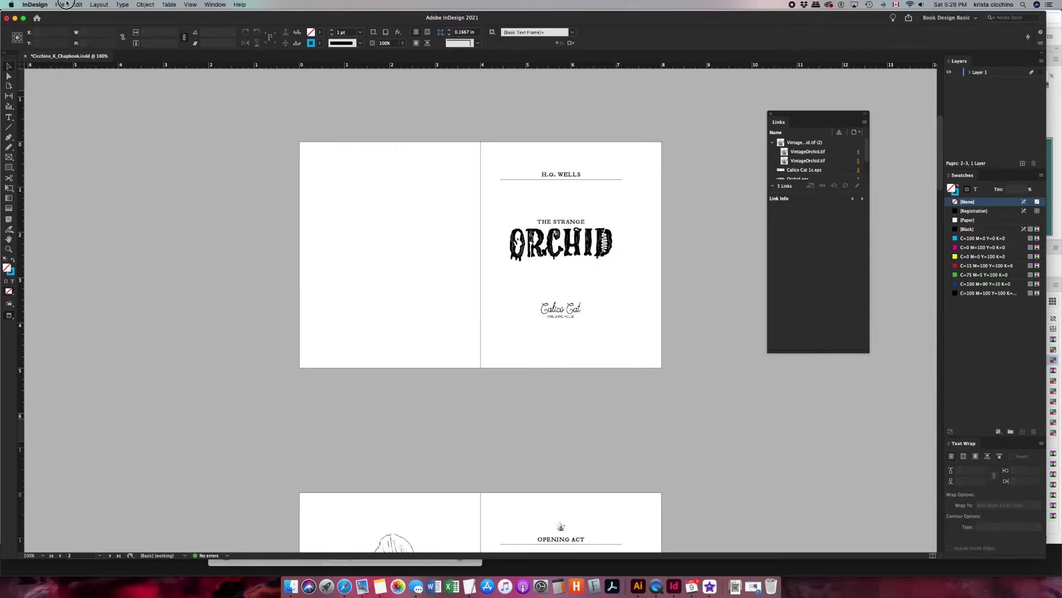
click(66, 5)
click(84, 161)
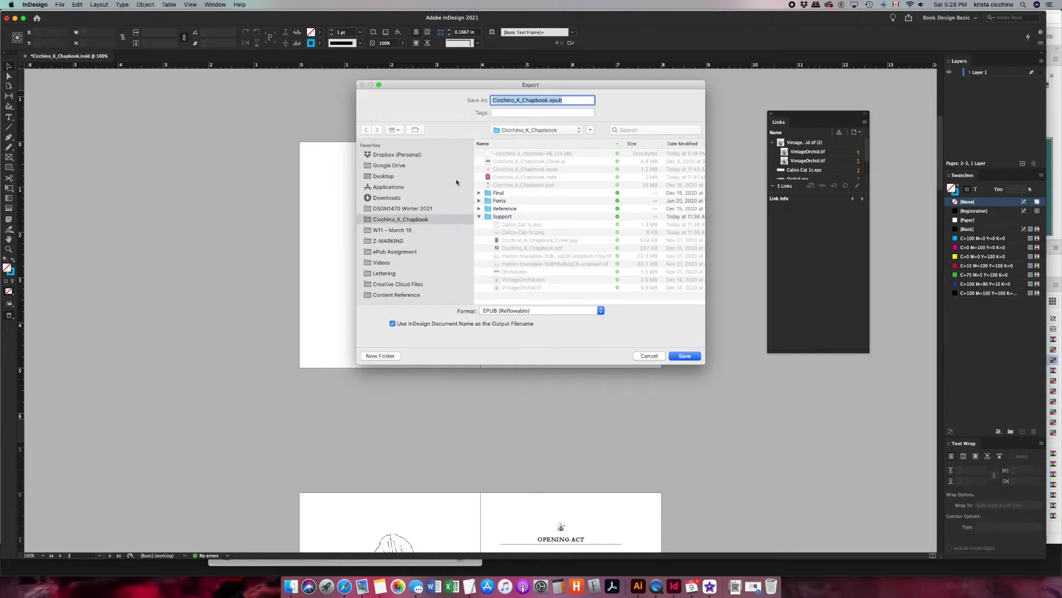
double_click(490, 195)
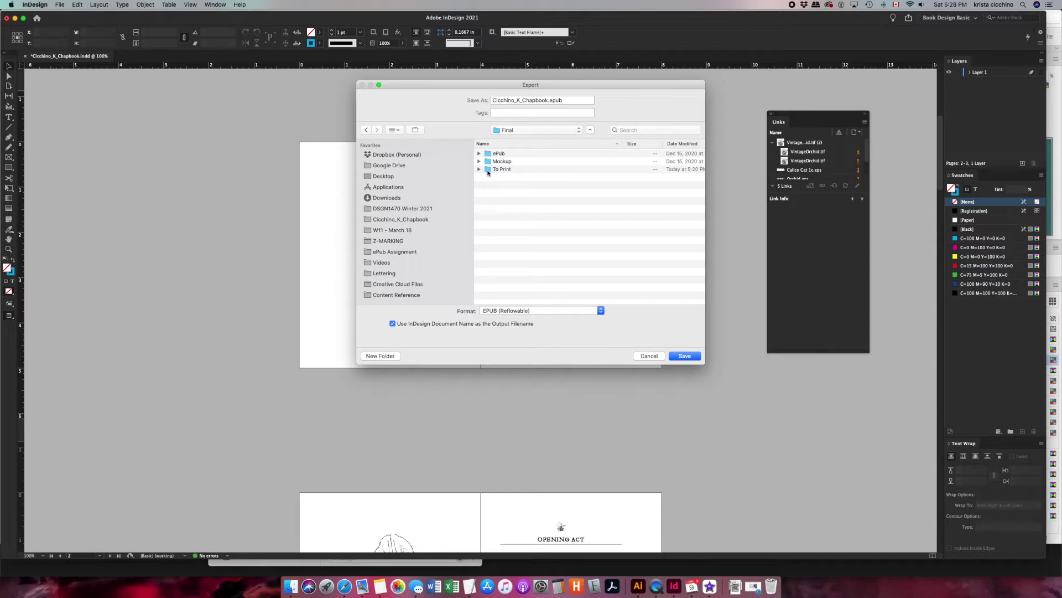
double_click(488, 170)
click(520, 311)
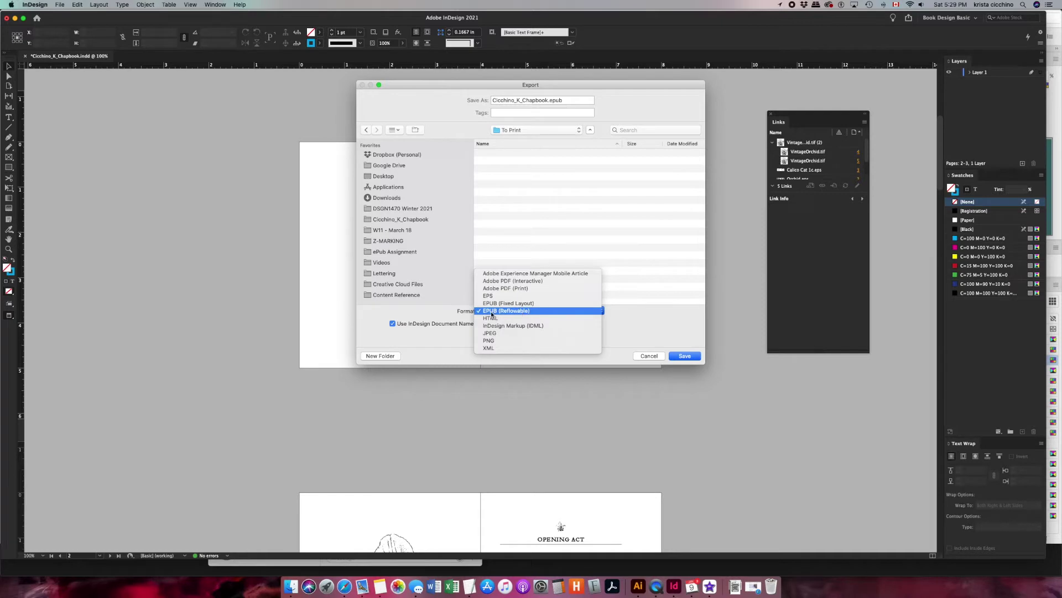
click(522, 288)
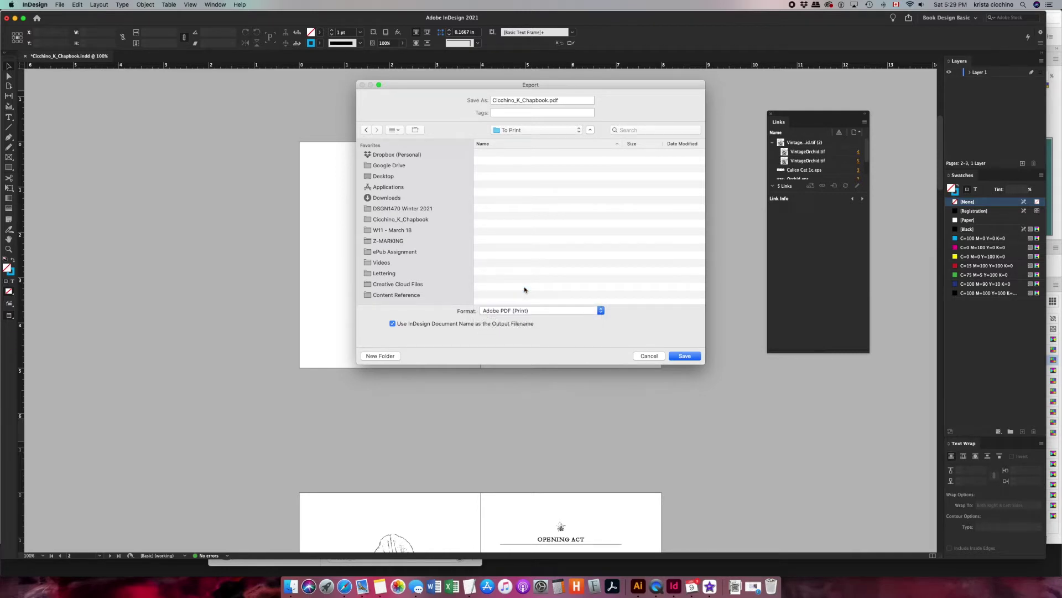
click(695, 356)
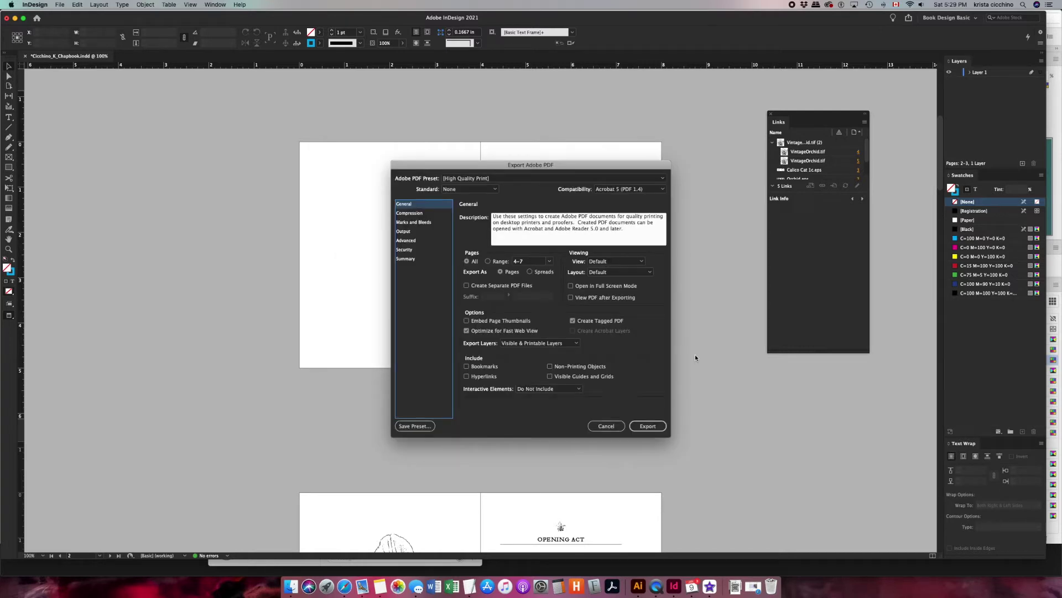
- Choose the [Press Quality] PDF preset and set the export to include all pages
drag(529, 166, 475, 166)
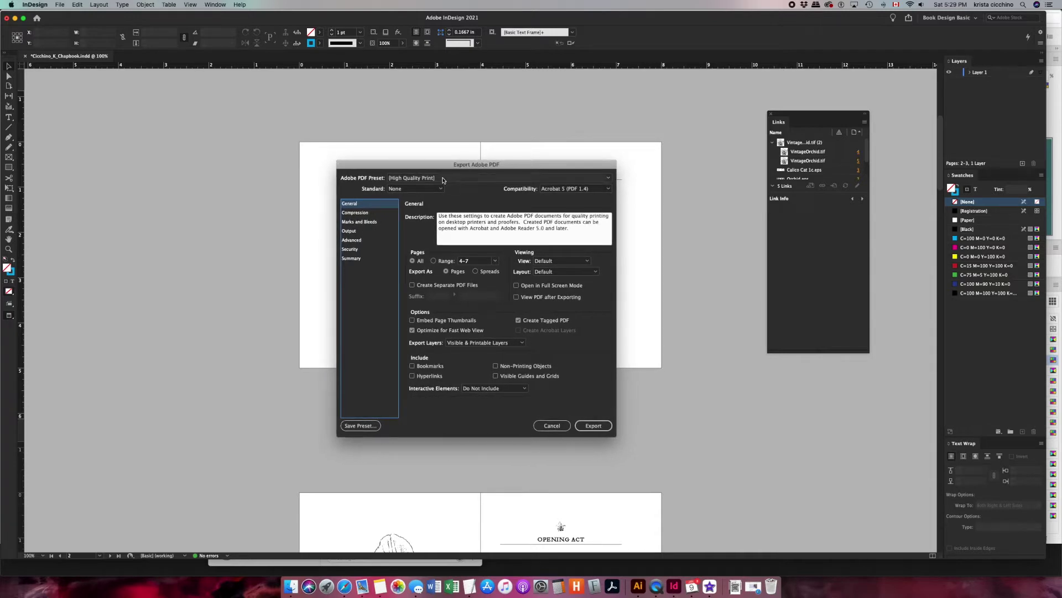
click(441, 178)
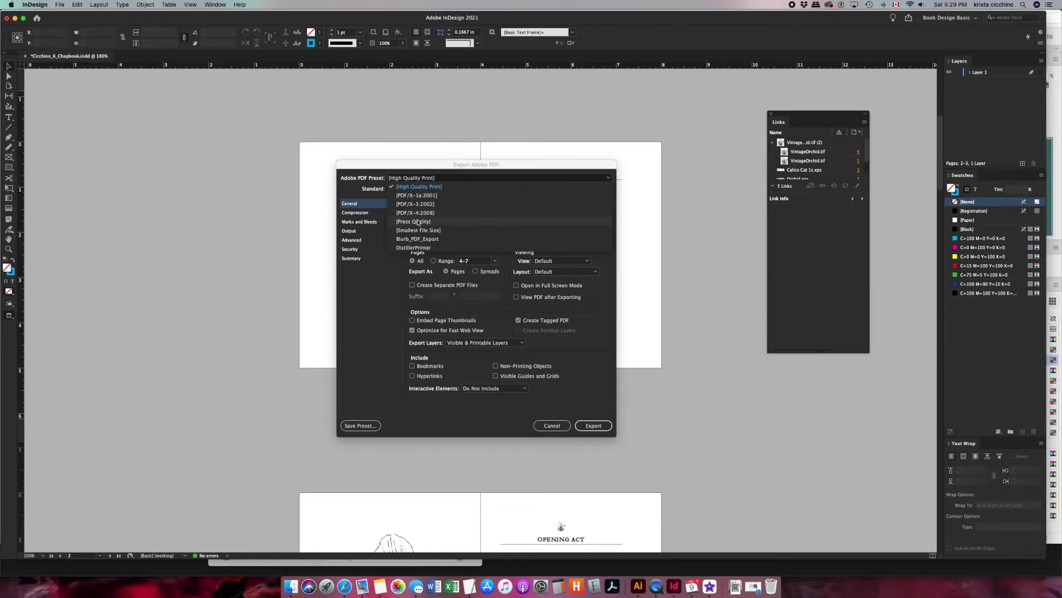
click(417, 222)
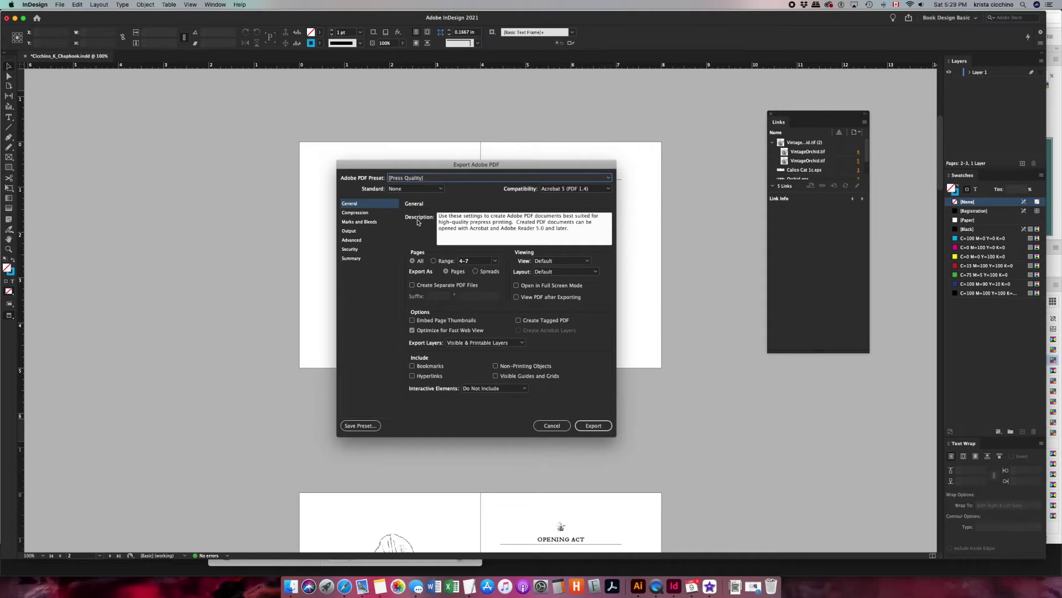
click(433, 261)
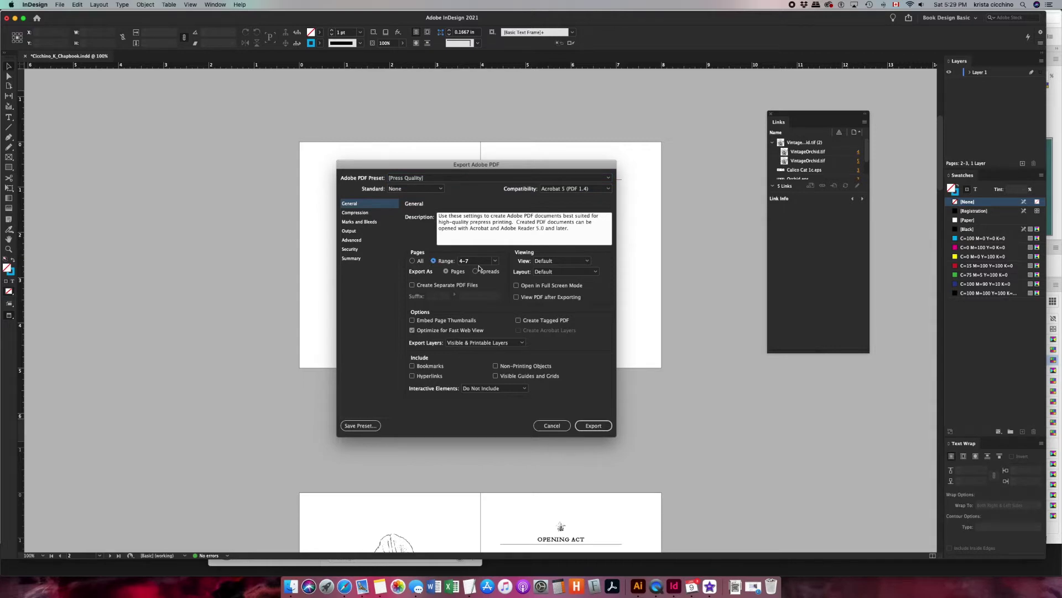
click(495, 261)
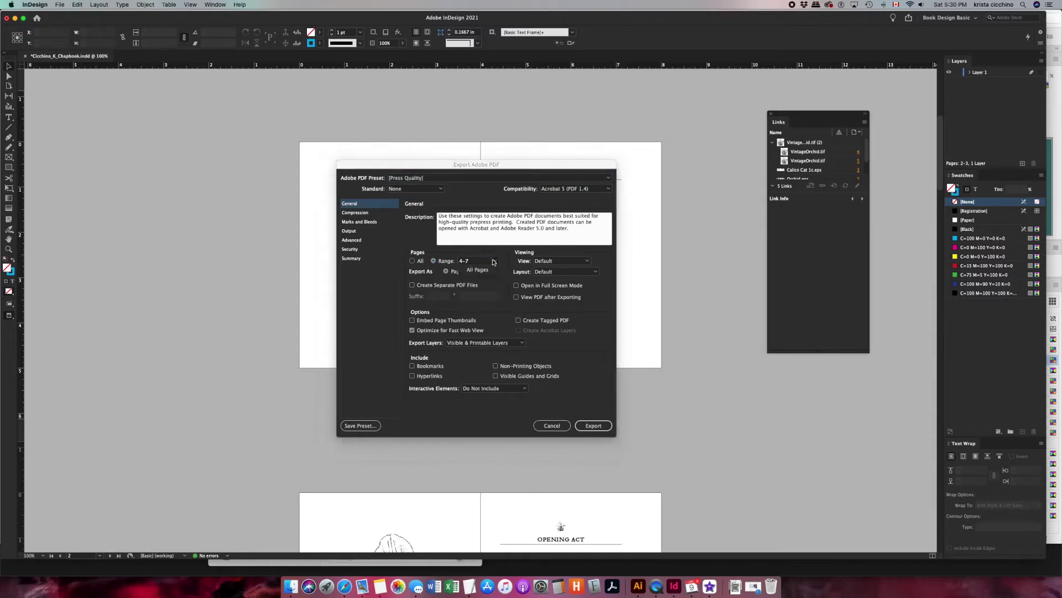
click(496, 262)
click(412, 262)
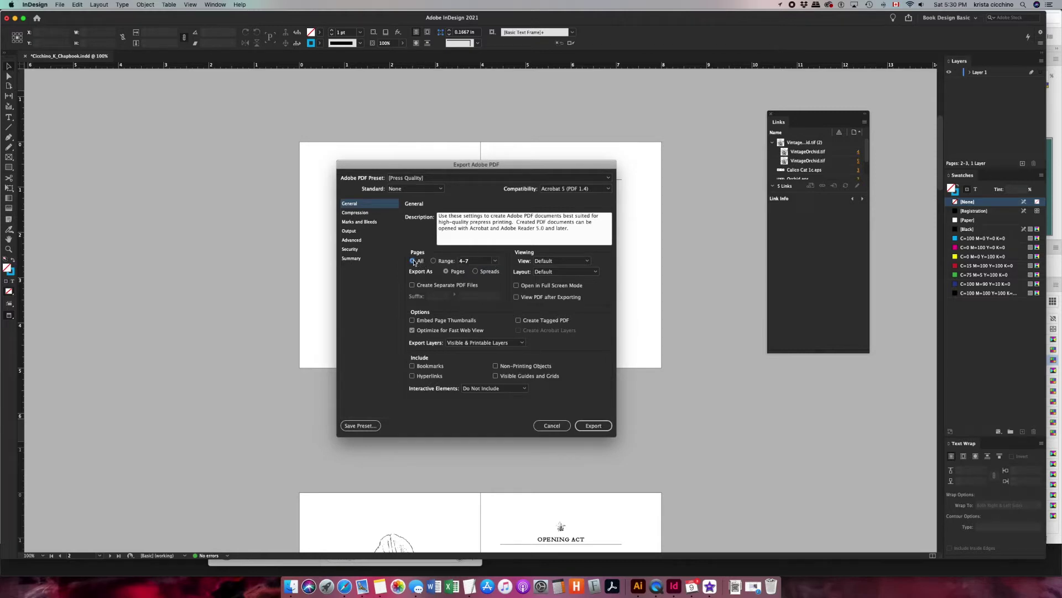
mouse_move(420, 166)
mouse_down()
mouse_move(622, 166)
mouse_move(450, 138)
mouse_move(610, 118)
mouse_move(396, 151)
mouse_move(419, 161)
mouse_up()
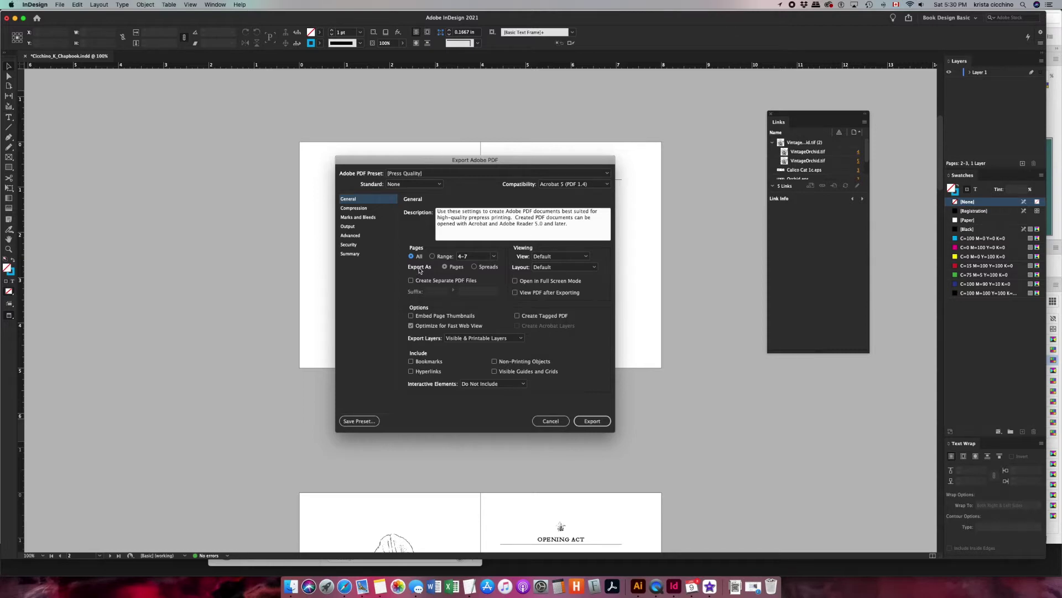
- Try the Spreads export option and restore exporting as individual pages
click(559, 257)
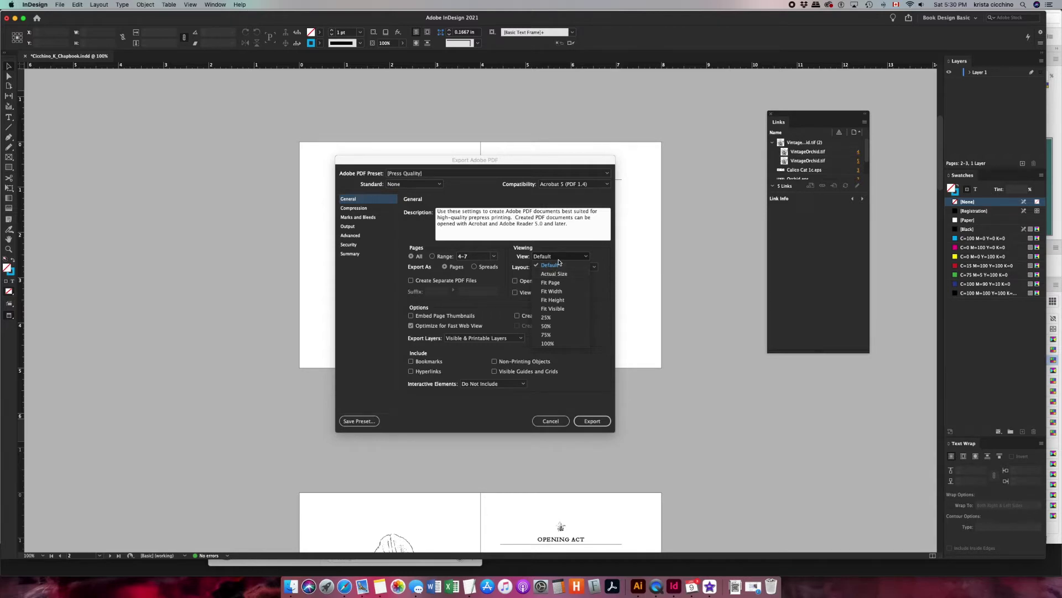
click(575, 257)
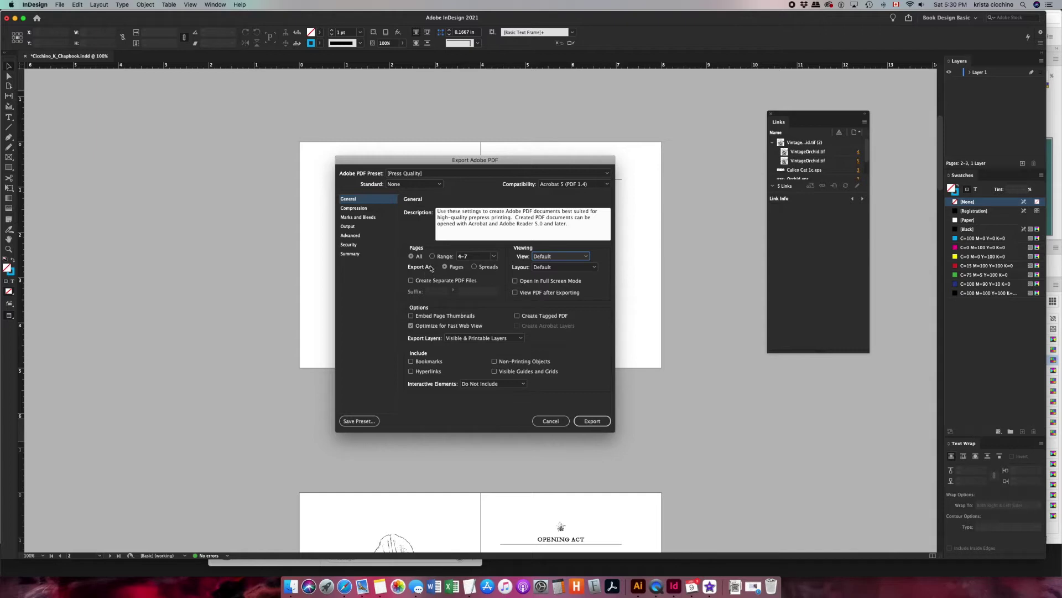
click(474, 268)
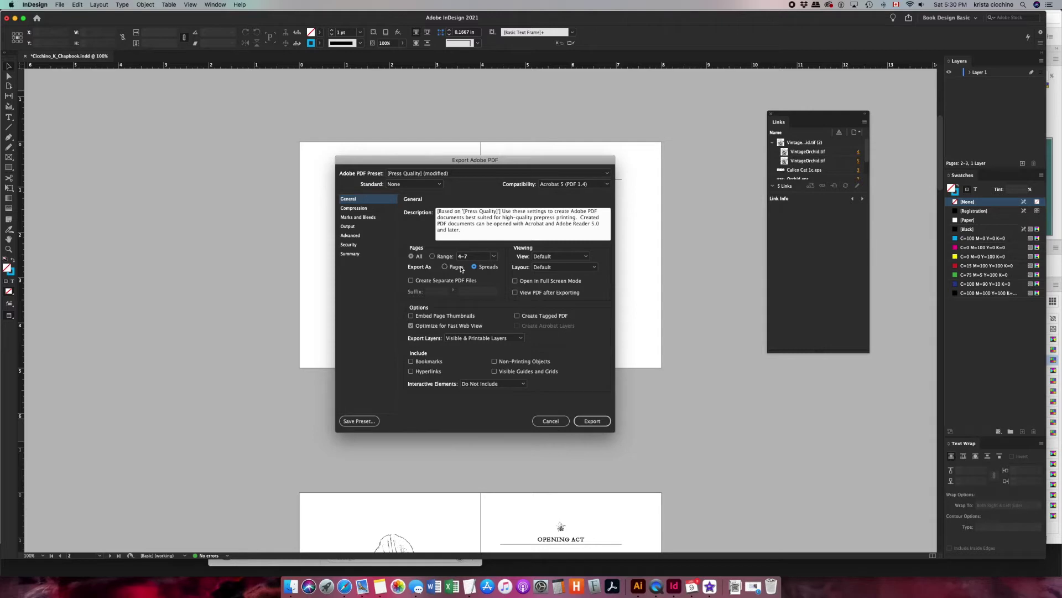
drag(430, 162, 760, 121)
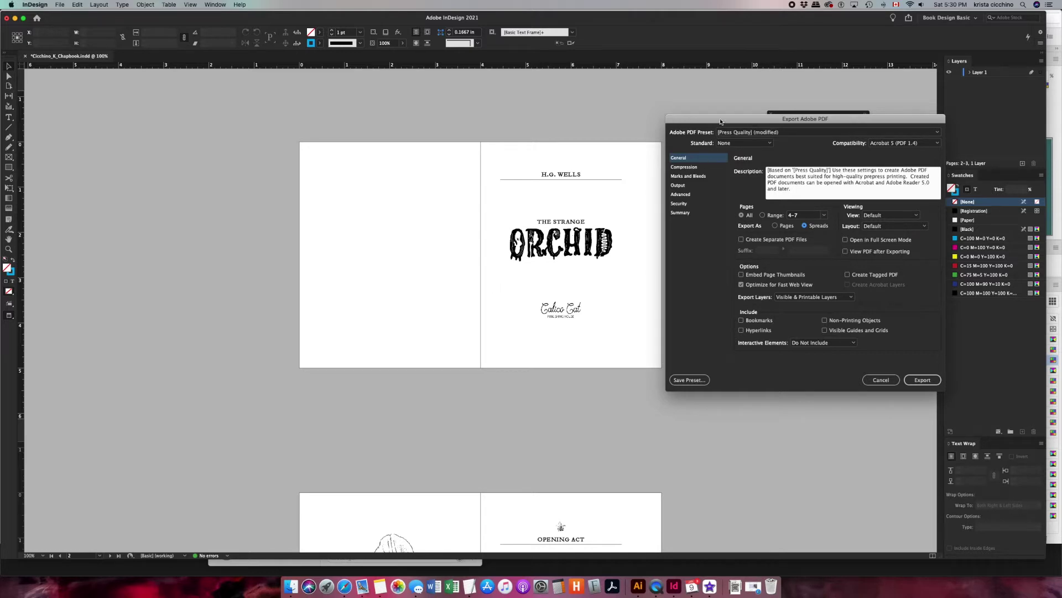
drag(721, 121, 459, 164)
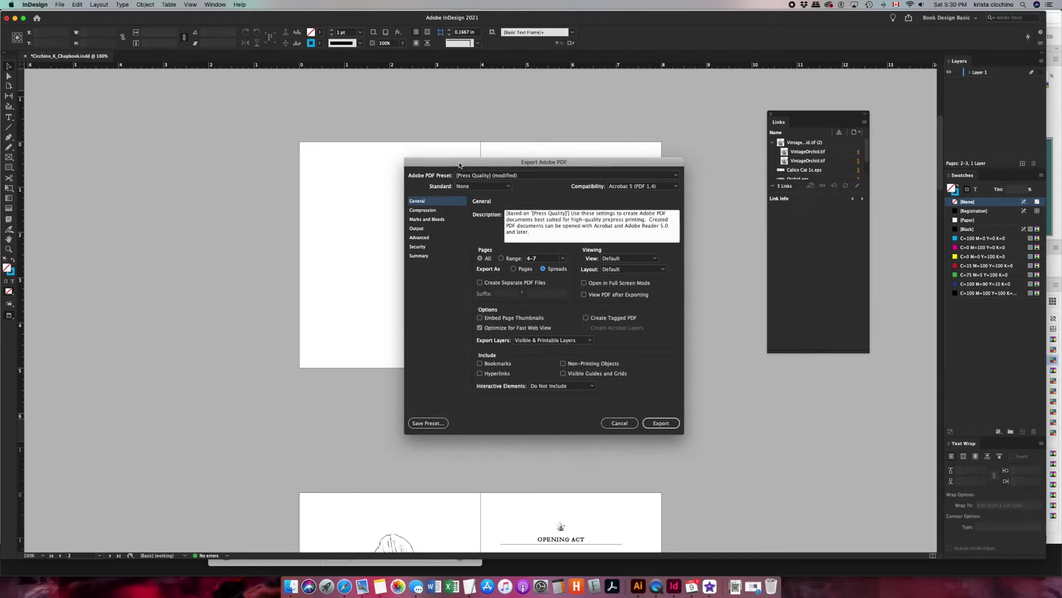
click(514, 268)
- Check the compression settings and turn on crop marks for the PDF export, keeping the default mark type
click(419, 211)
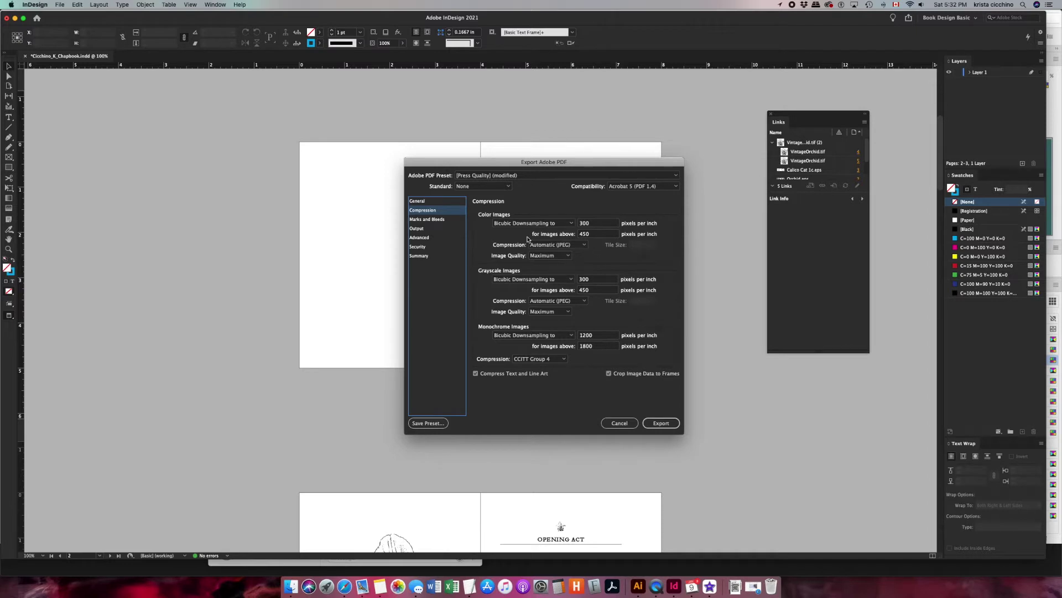
click(426, 220)
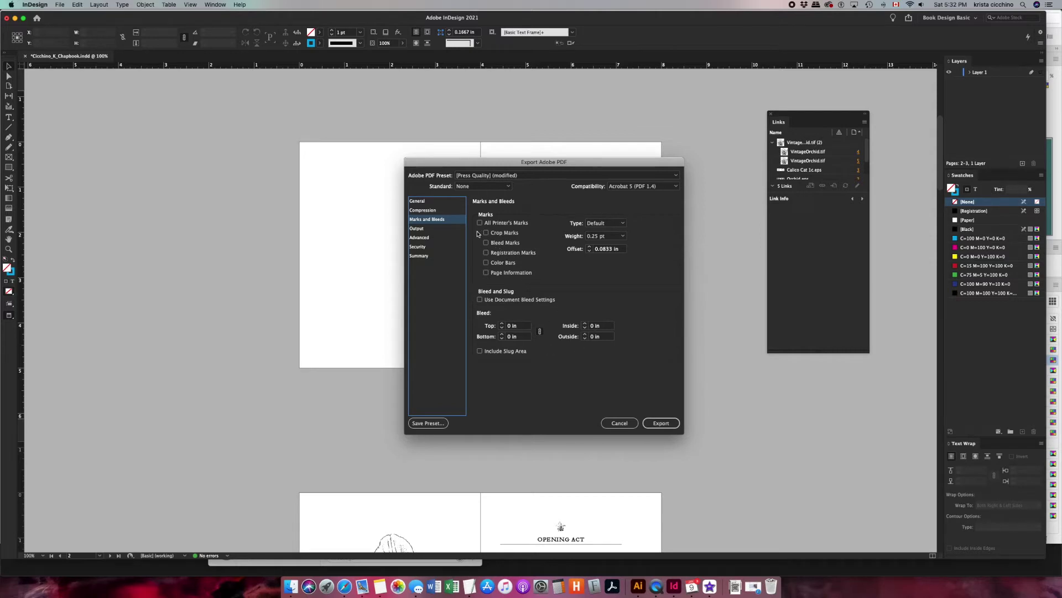
drag(455, 165, 499, 170)
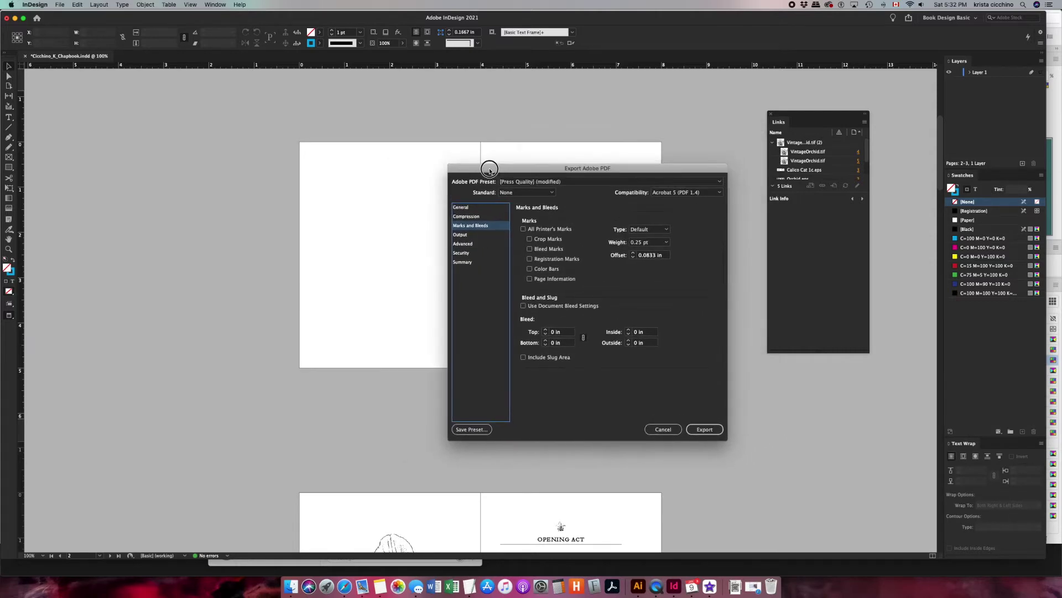
click(529, 239)
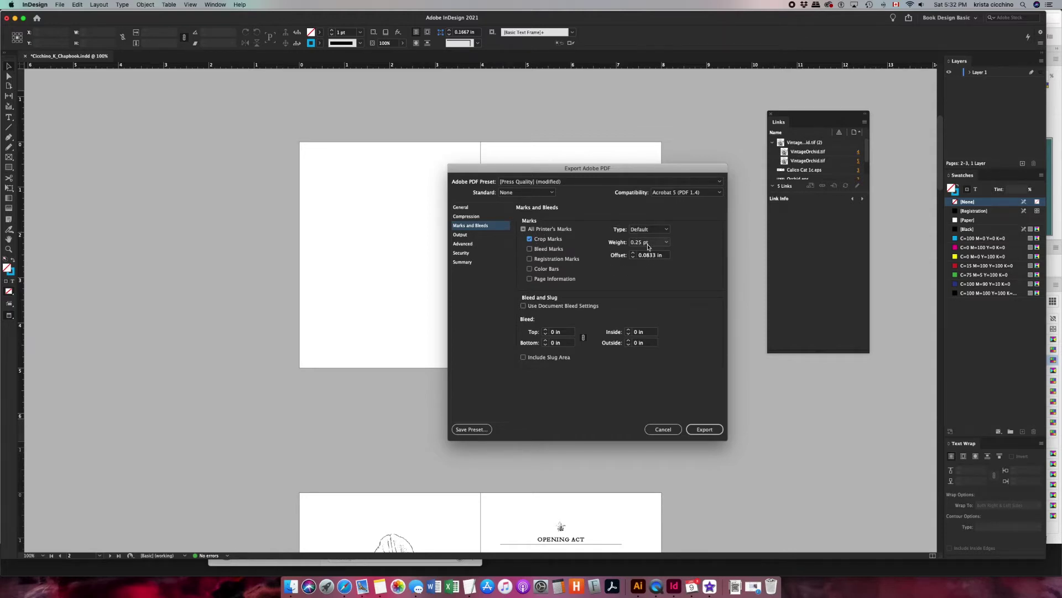
click(666, 230)
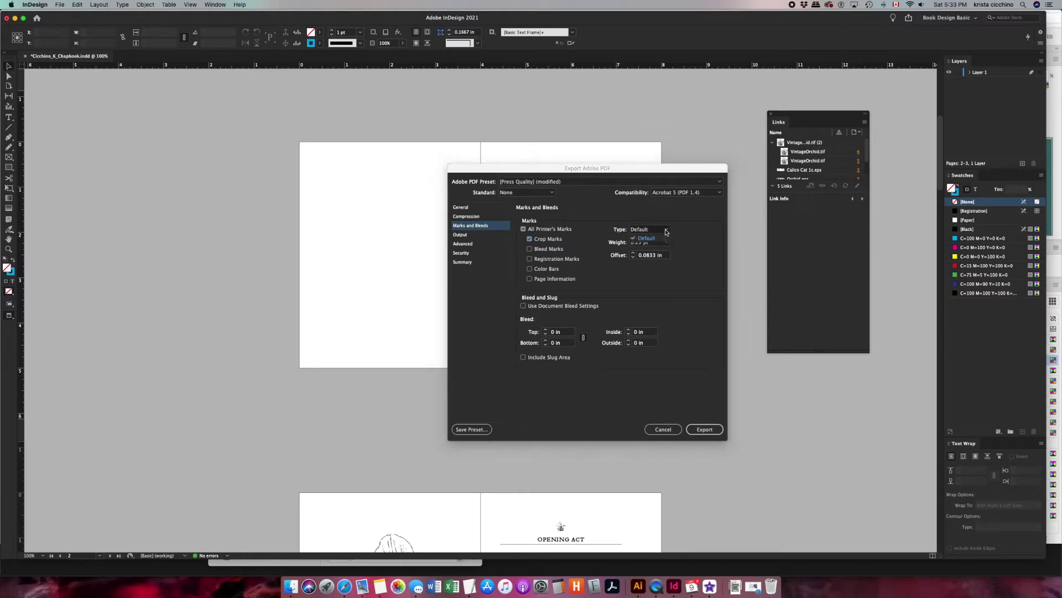
click(680, 233)
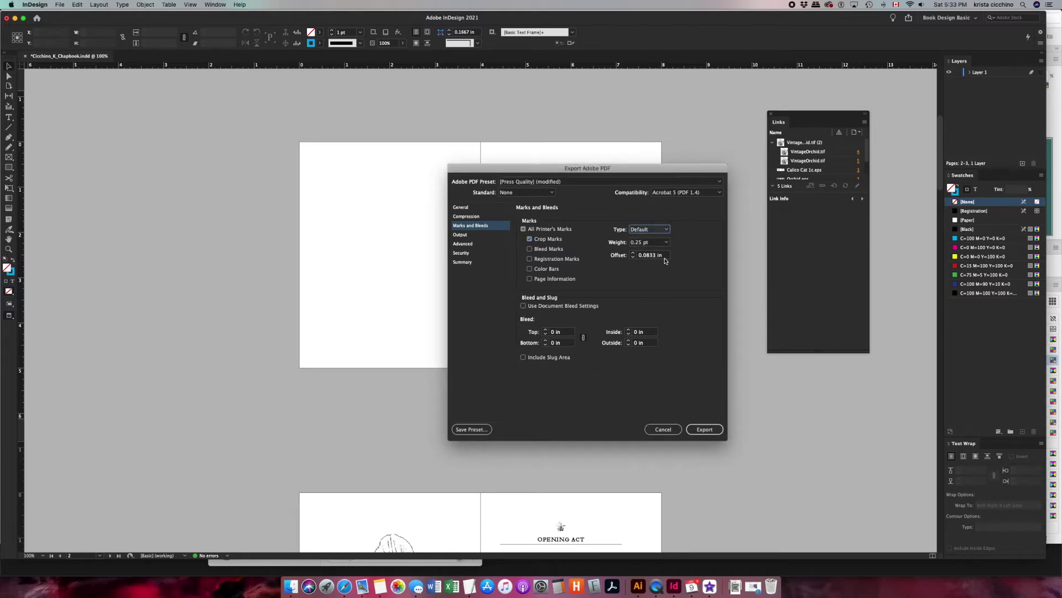
- Try the document bleed settings and a custom top bleed, and reset the top bleed to 0 in
click(523, 306)
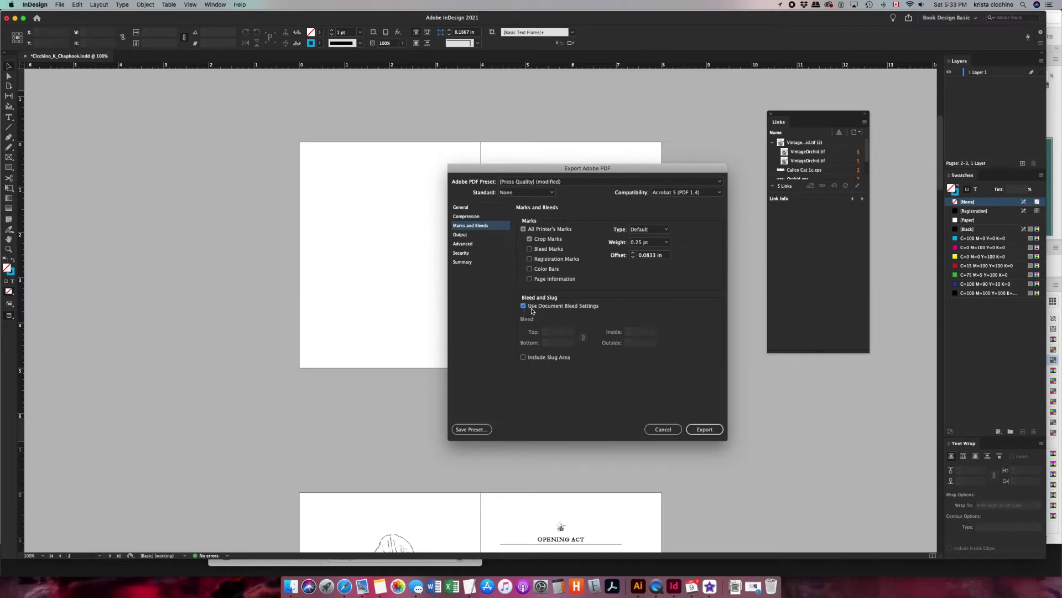
click(524, 306)
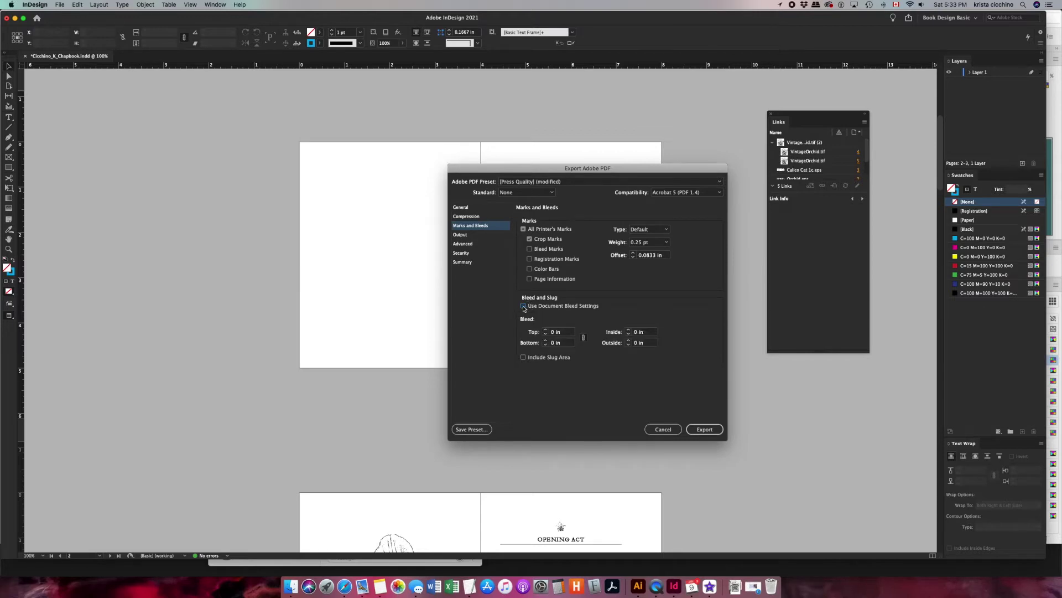
click(546, 330)
click(546, 331)
click(523, 306)
click(523, 306)
double_click(565, 332)
text(0)
key(Tab)
- Examine the color conversion choices and destination profiles in the PDF output settings
click(461, 235)
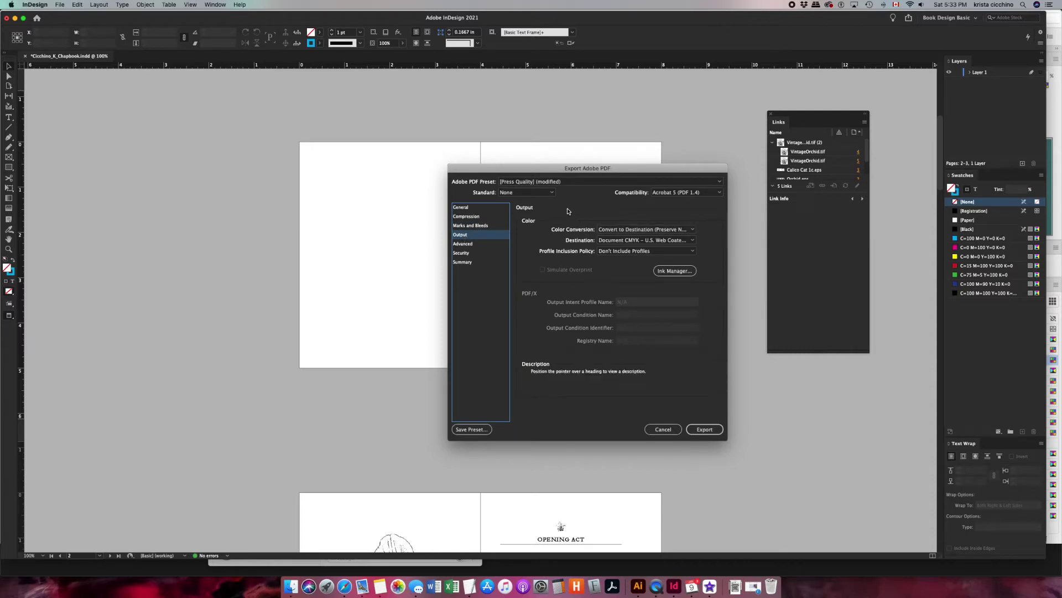
drag(611, 169, 556, 178)
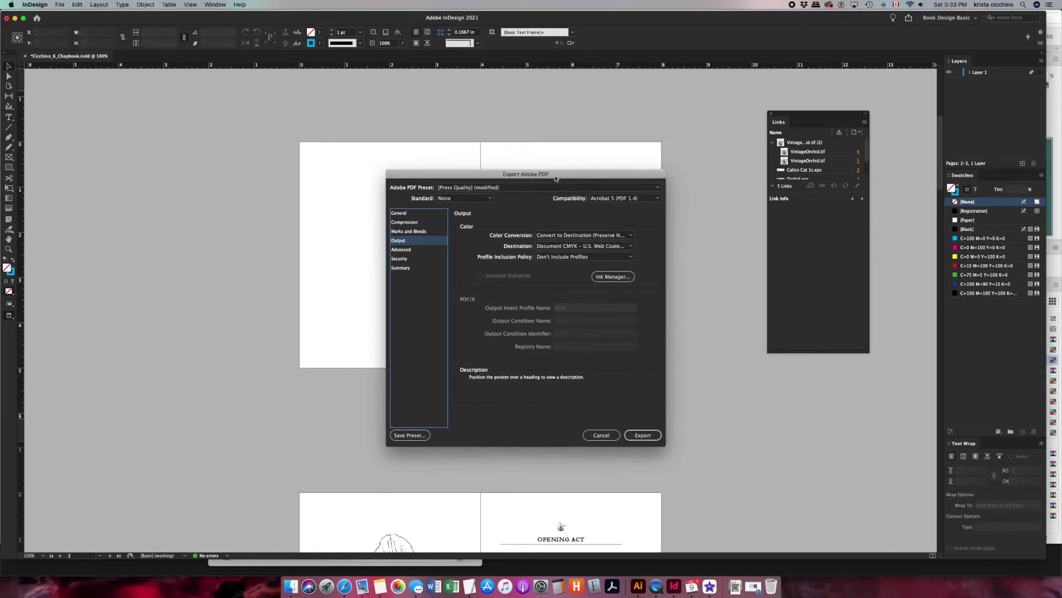
click(592, 235)
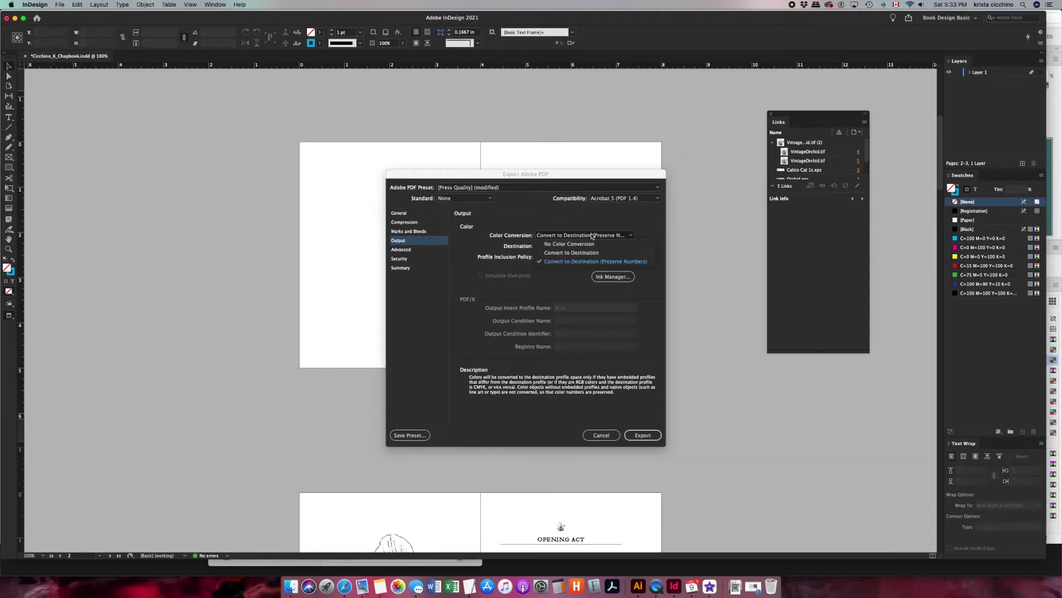
click(641, 223)
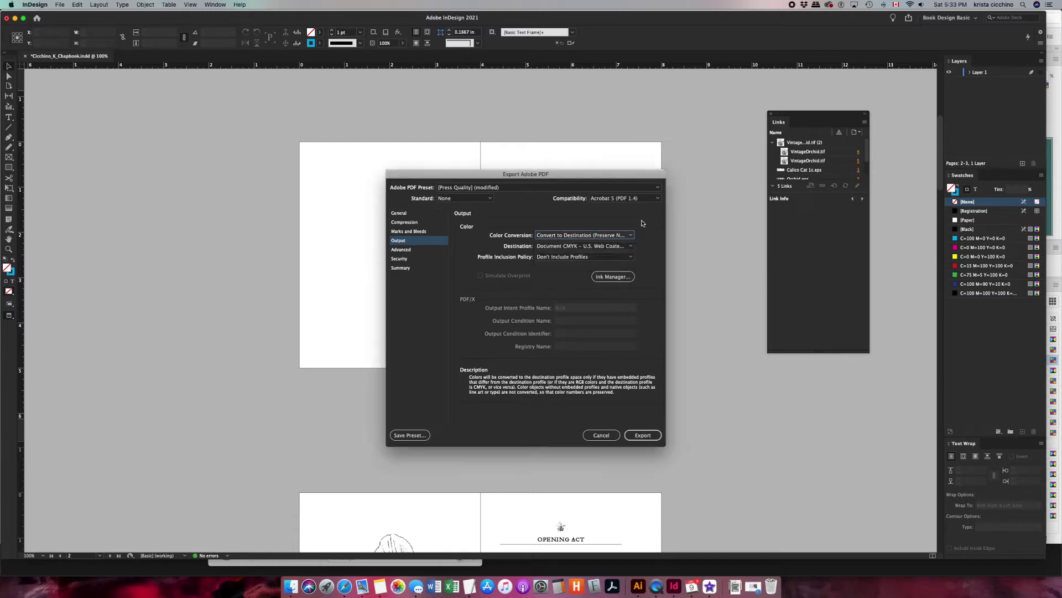
click(547, 249)
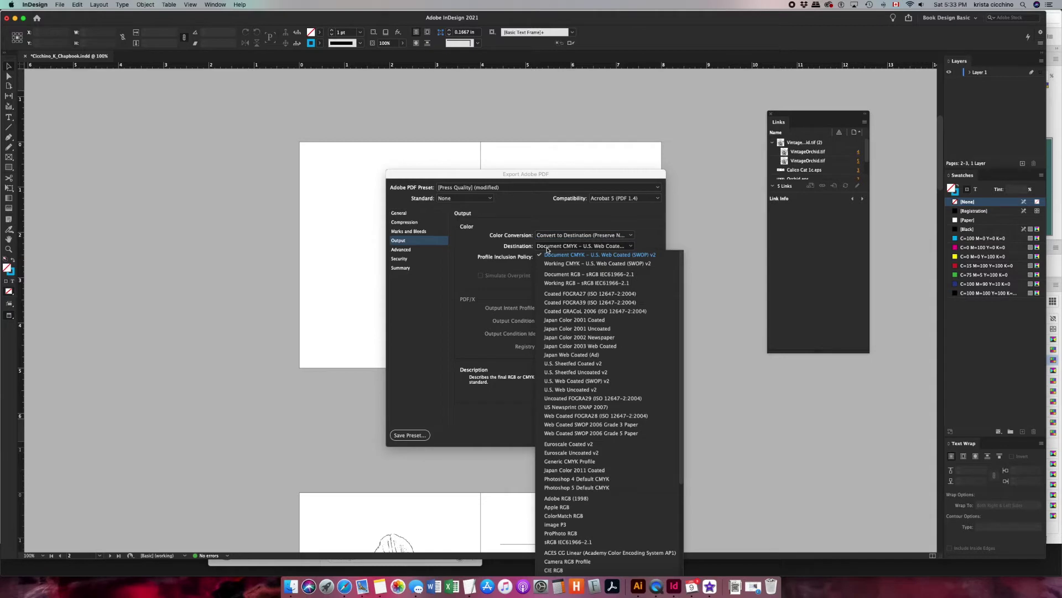
click(641, 244)
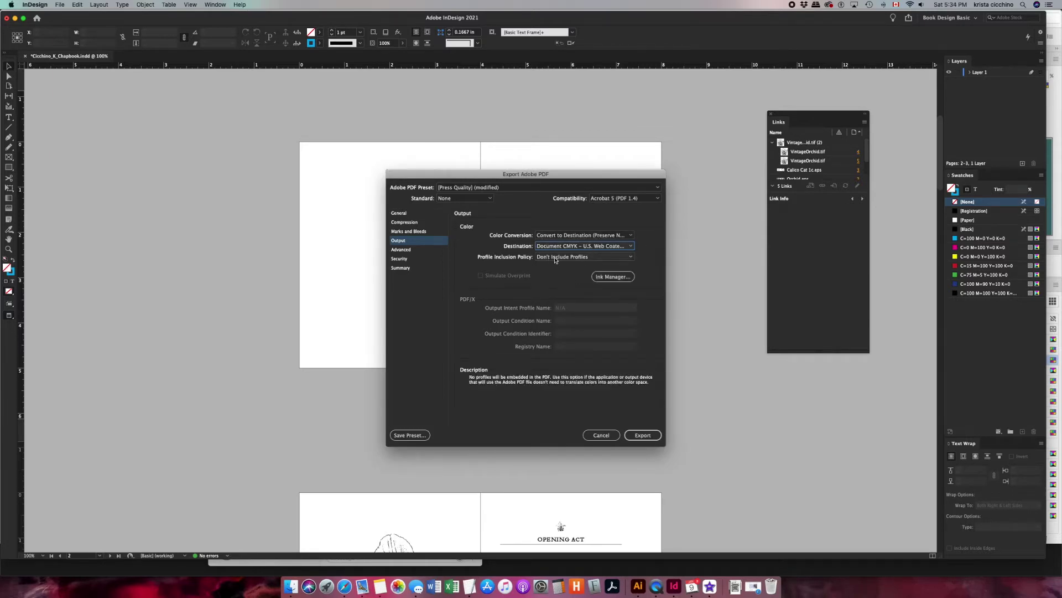
- Review the font, OPI and accessibility options in the advanced settings, and the password options in the security settings
click(407, 253)
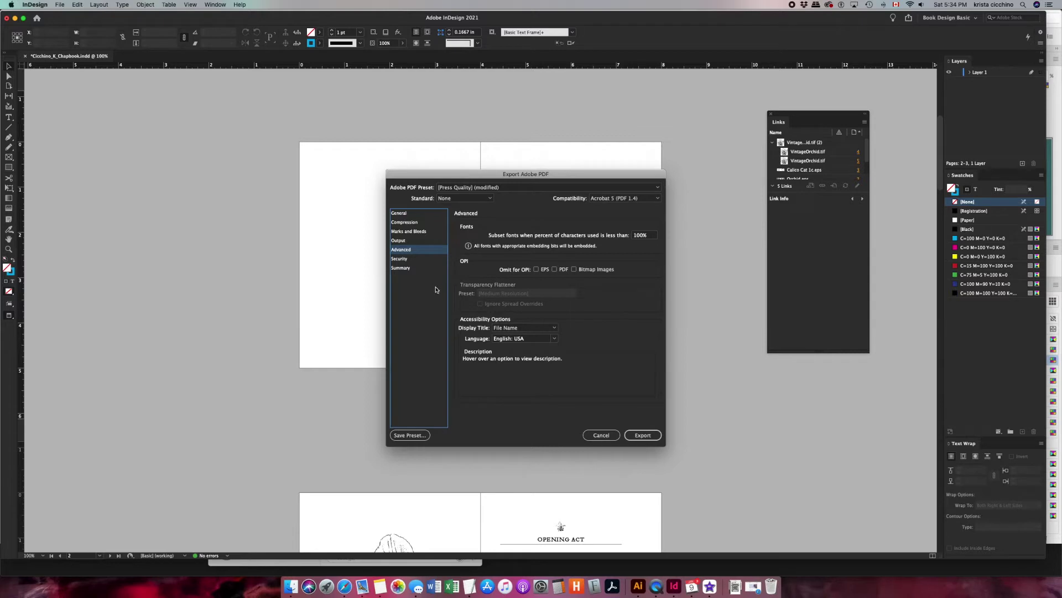
click(400, 260)
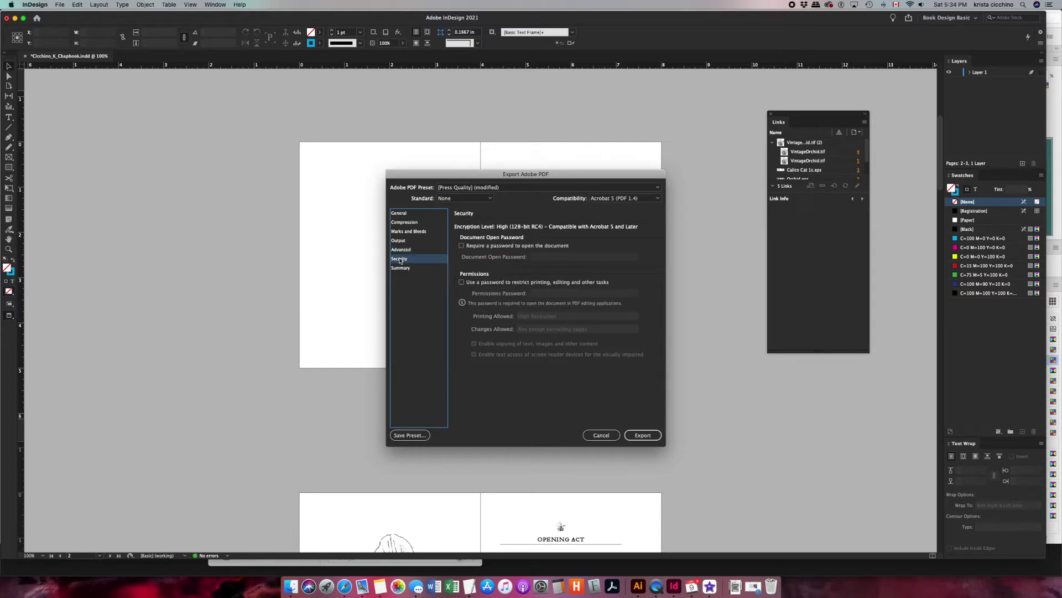
key(Up)
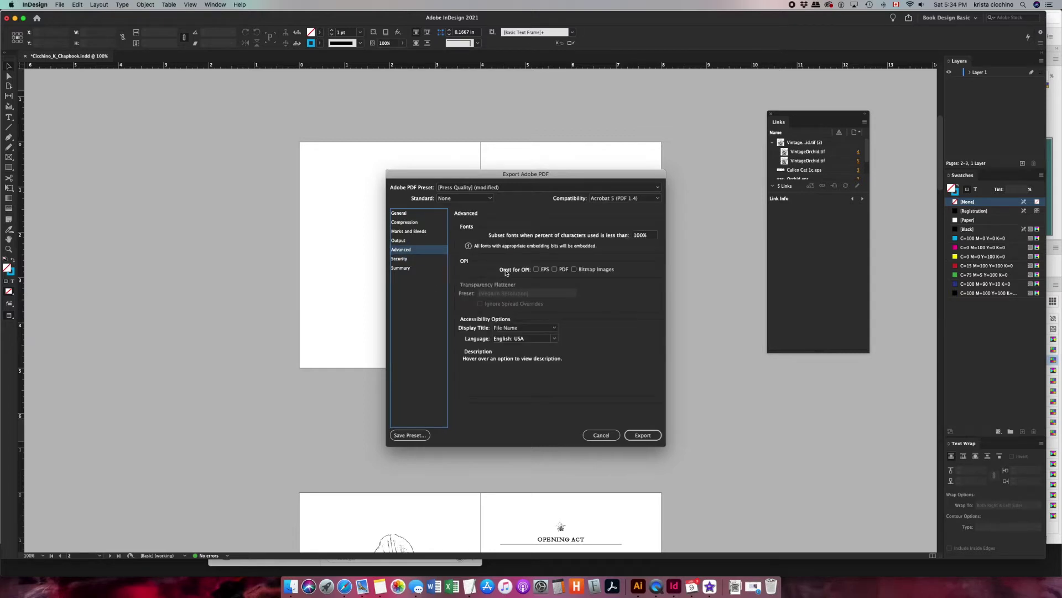
click(402, 260)
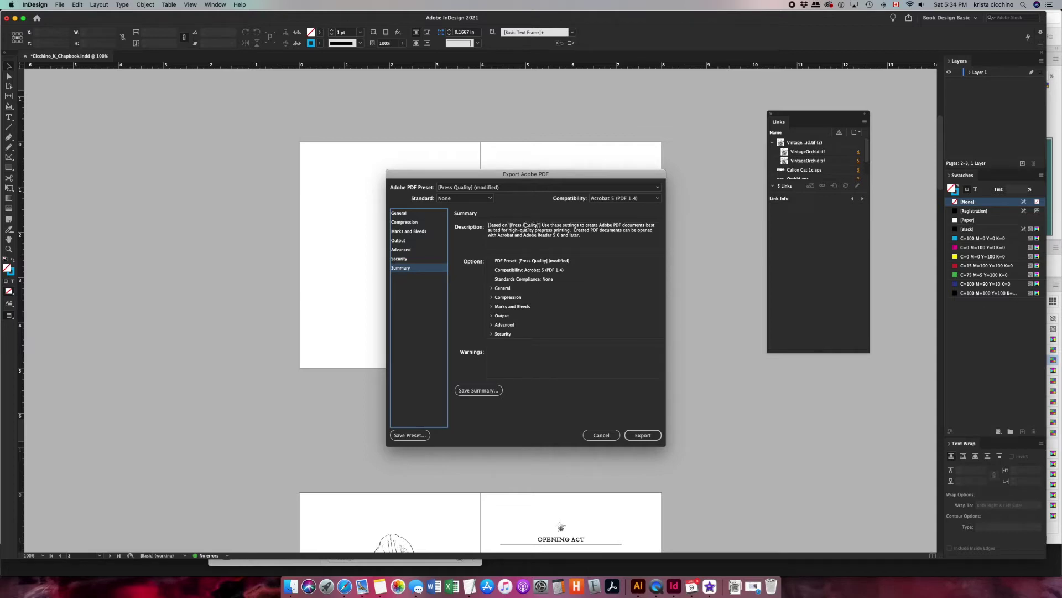
- Read through the general and compression sections of the export summary
click(491, 289)
scroll(561, 316, down, 1)
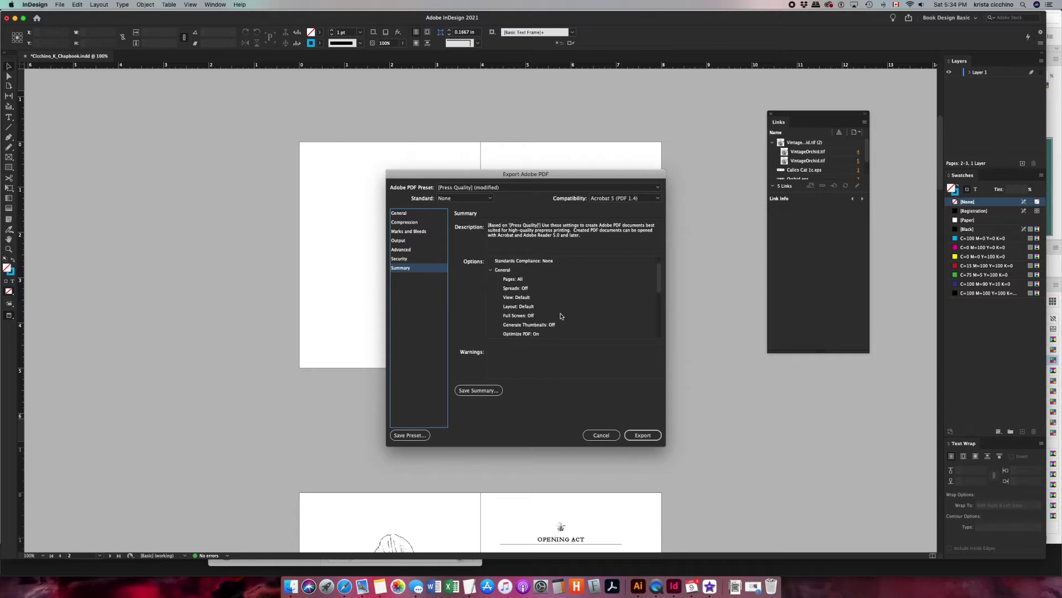
scroll(561, 316, down, 10)
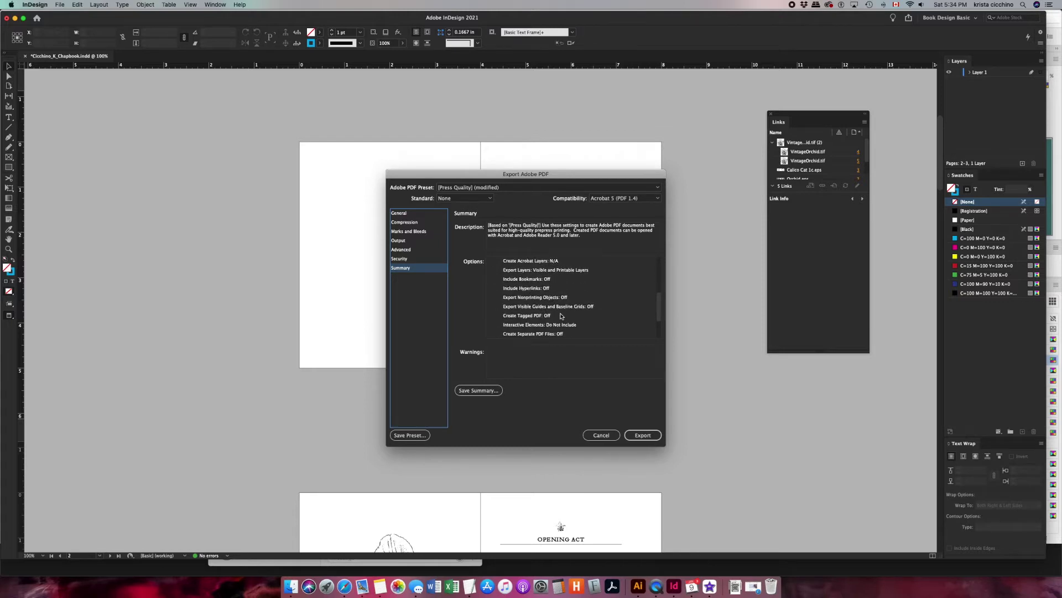
scroll(561, 316, down, 3)
click(492, 297)
scroll(551, 304, down, 3)
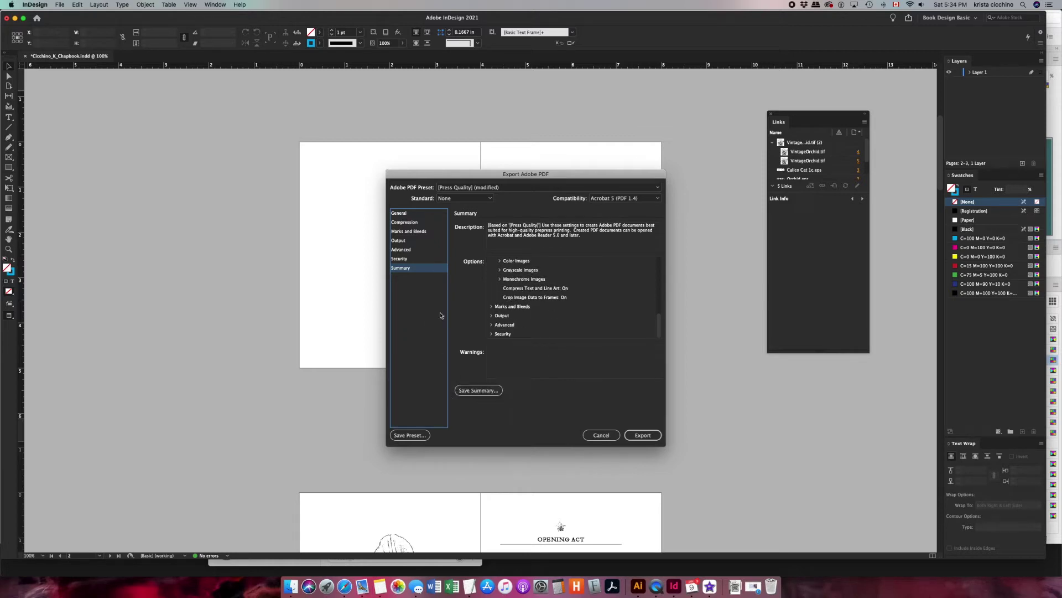
- Turn on View PDF after Exporting in the general export settings and export the PDF
click(645, 436)
click(400, 214)
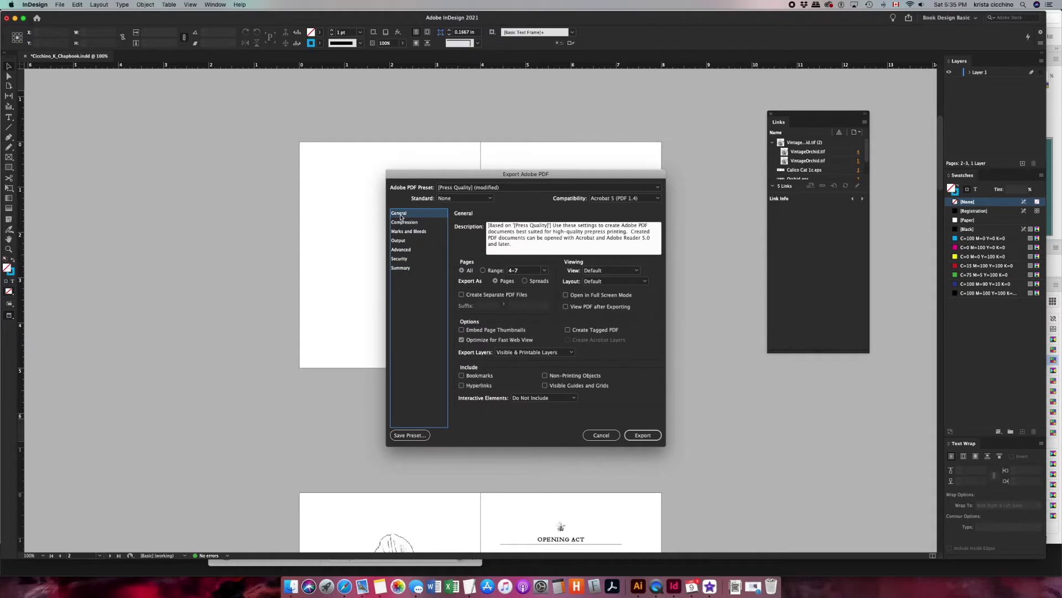
click(566, 307)
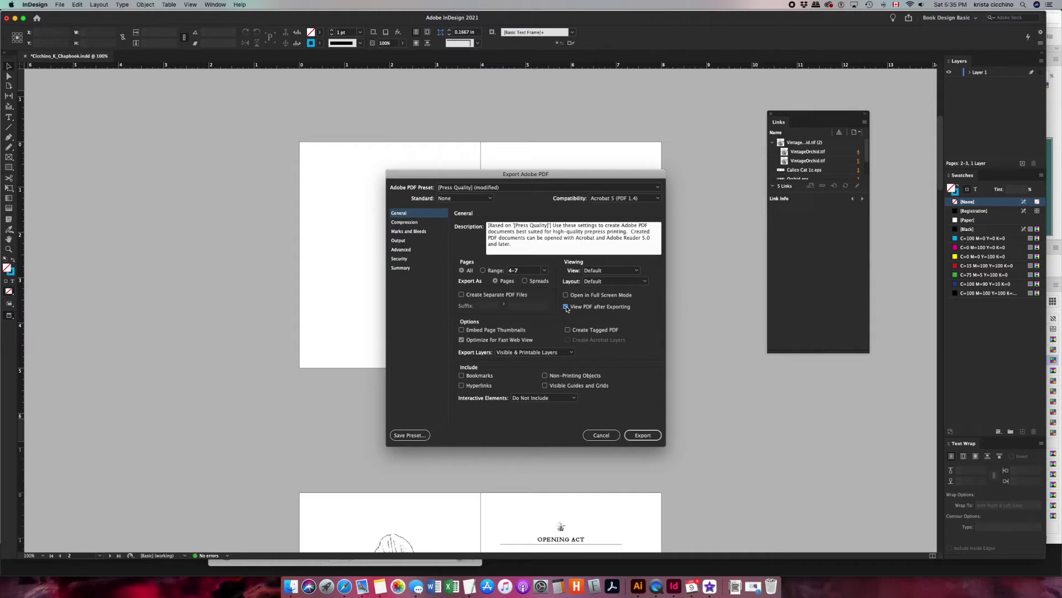
click(642, 435)
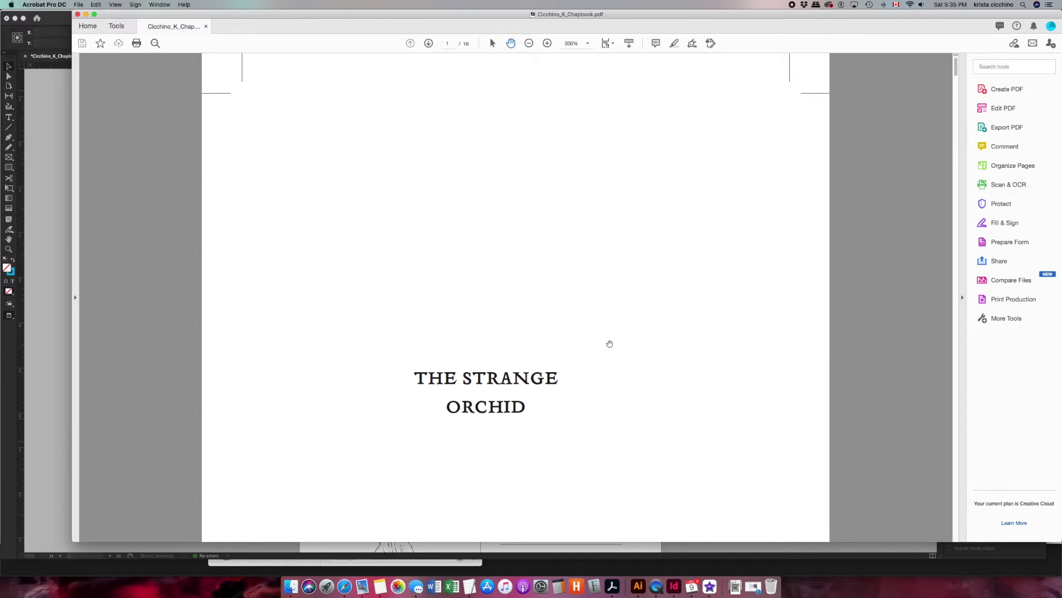
- Examine the exported PDF's title pages, orchid illustration and first text pages with their crop marks in Acrobat
scroll(521, 240, down, 3)
scroll(521, 239, down, 10)
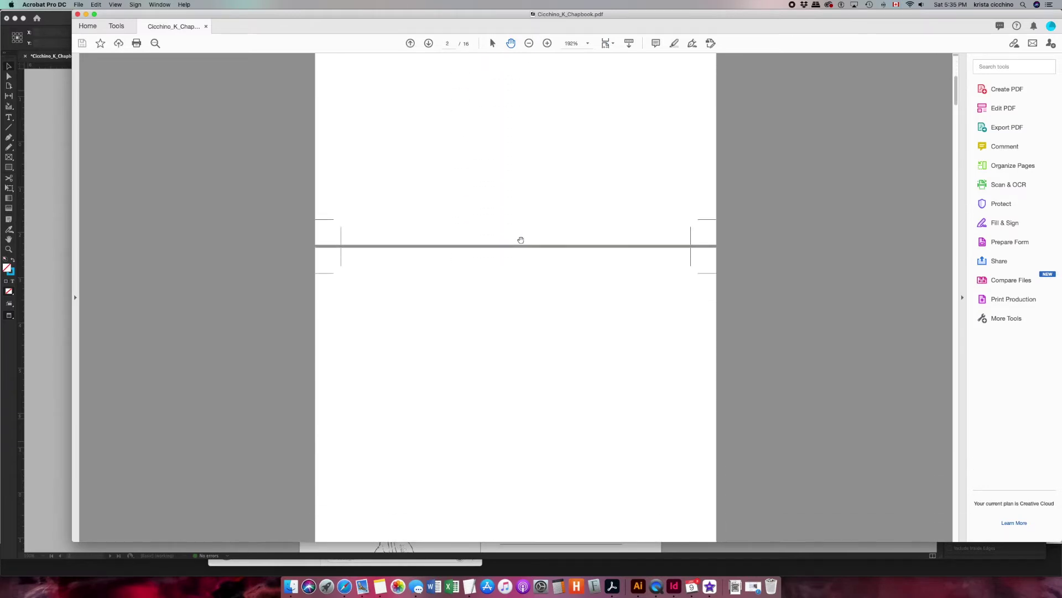
scroll(521, 240, down, 15)
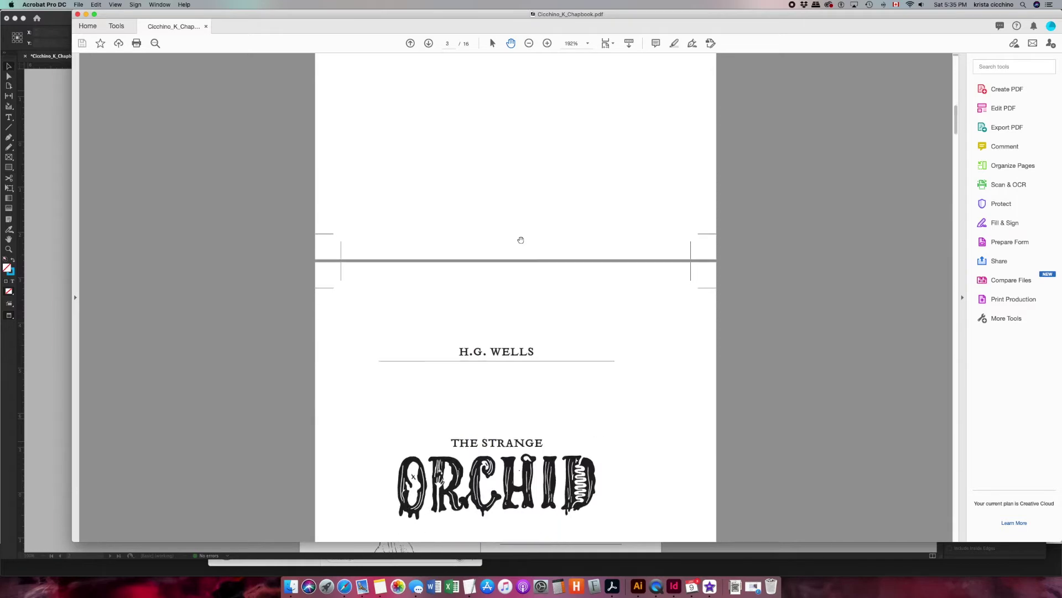
scroll(521, 240, down, 15)
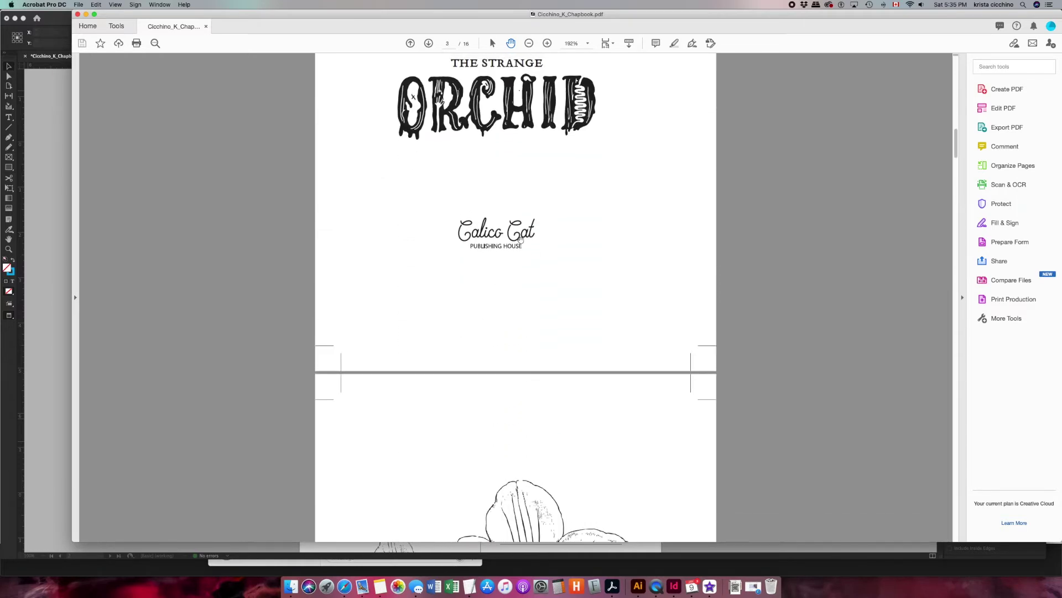
scroll(521, 239, down, 15)
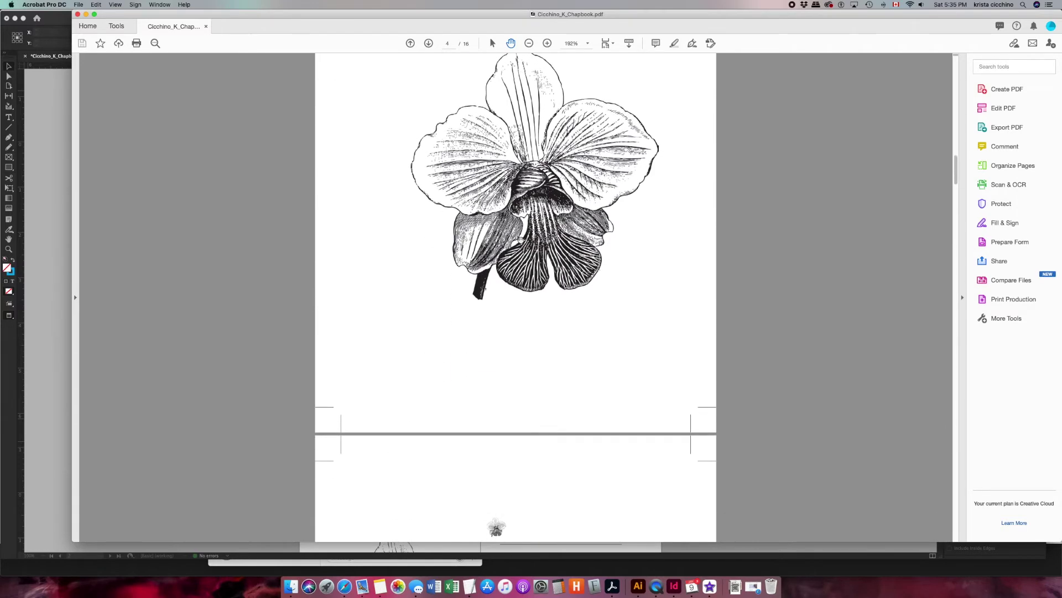
scroll(521, 239, down, 15)
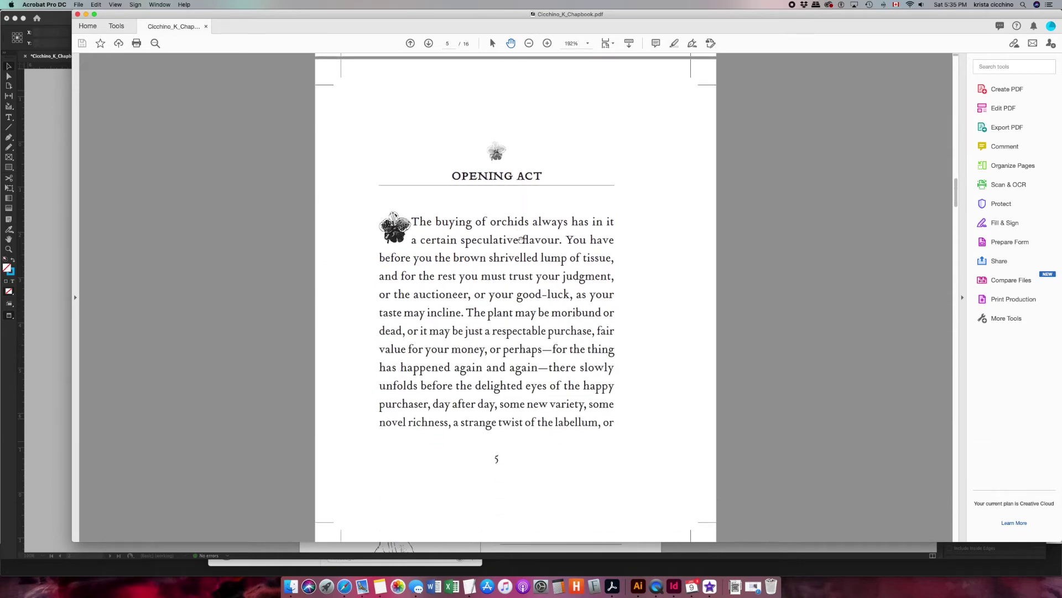
scroll(520, 239, down, 10)
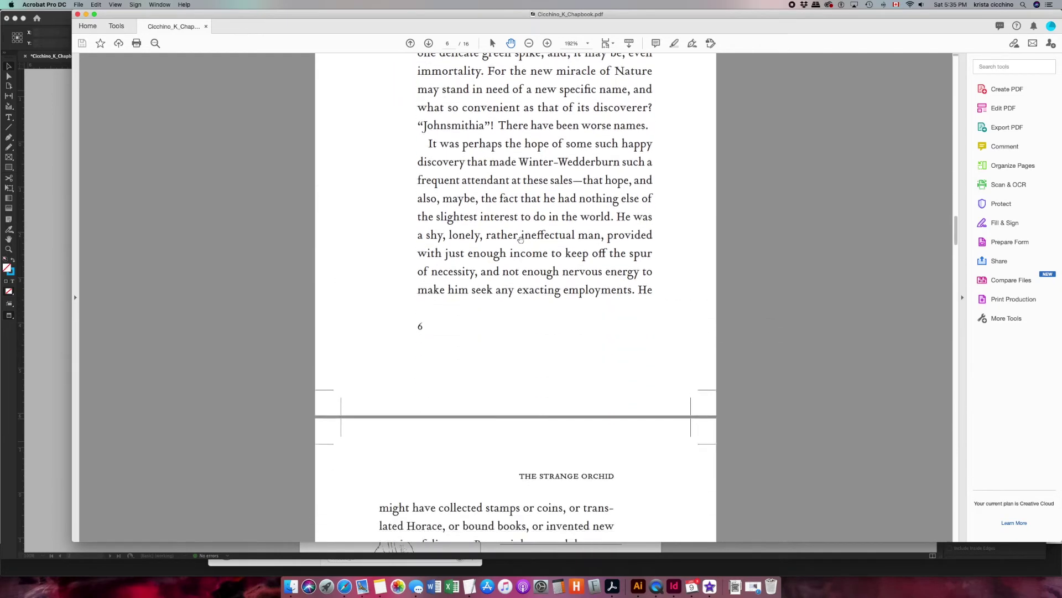
scroll(521, 240, up, 5)
scroll(521, 240, up, 2)
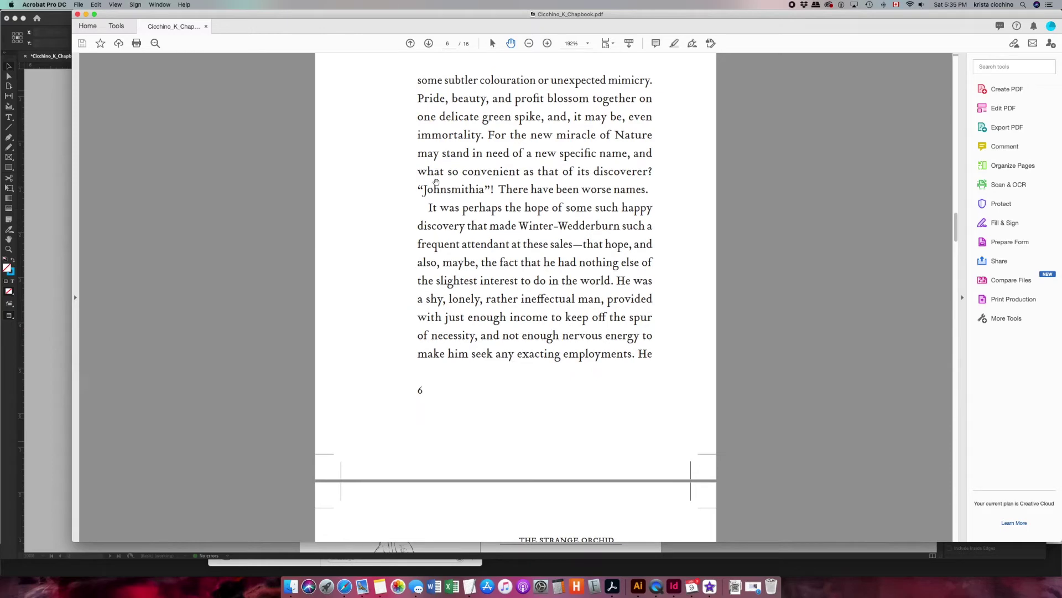
scroll(616, 267, down, 1)
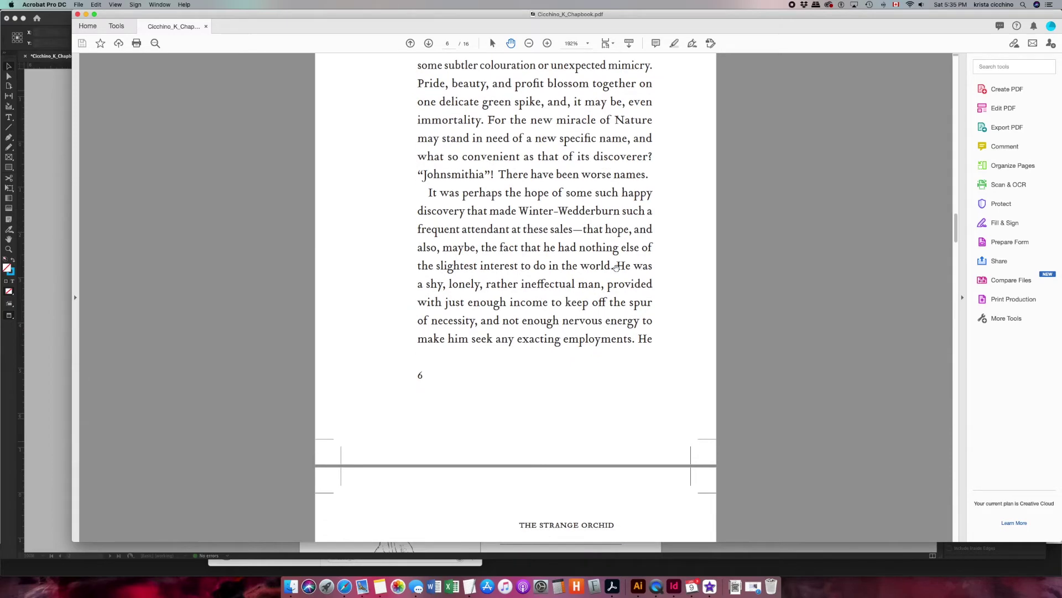
- View the PDF at 100% and look through the following text pages up to page 13
key(super+1)
scroll(481, 238, down, 20)
scroll(481, 238, down, 18)
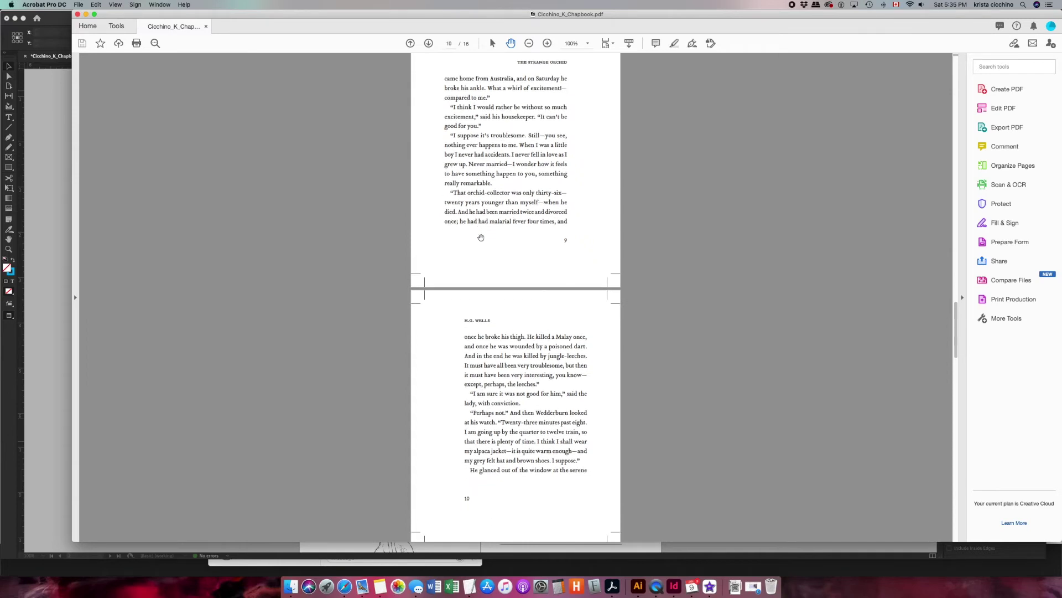
scroll(481, 238, down, 18)
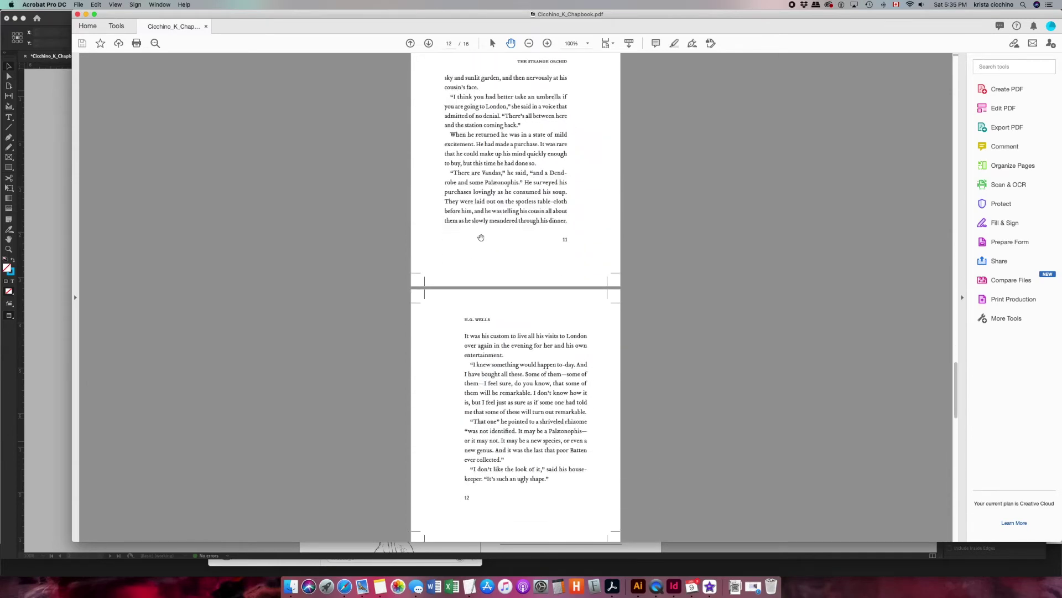
scroll(481, 238, down, 20)
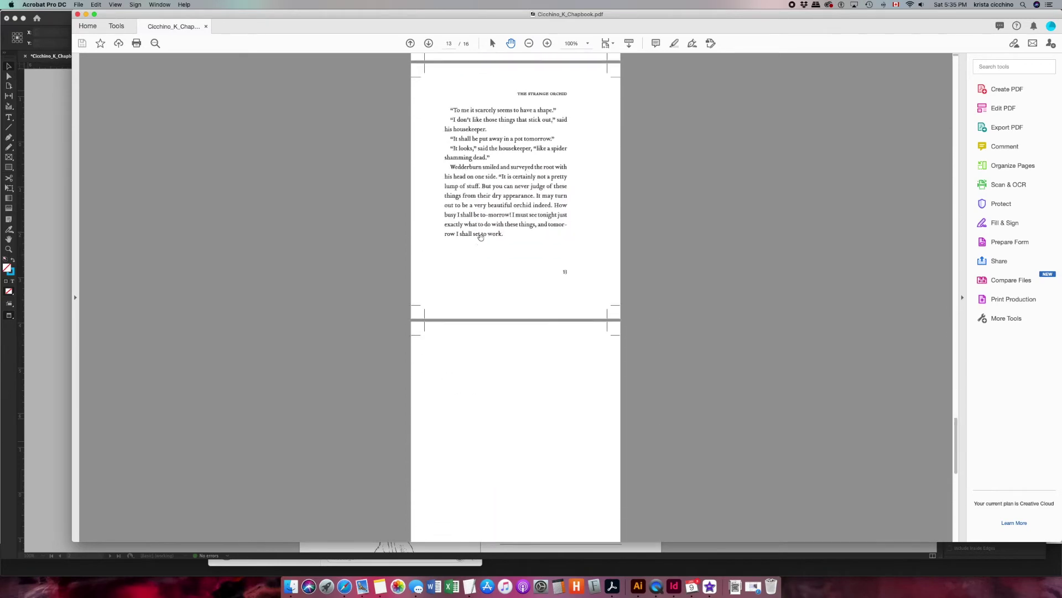
- Look through the last text pages, blank pages and colophon of the PDF and return to the title page on page 3
scroll(481, 238, down, 5)
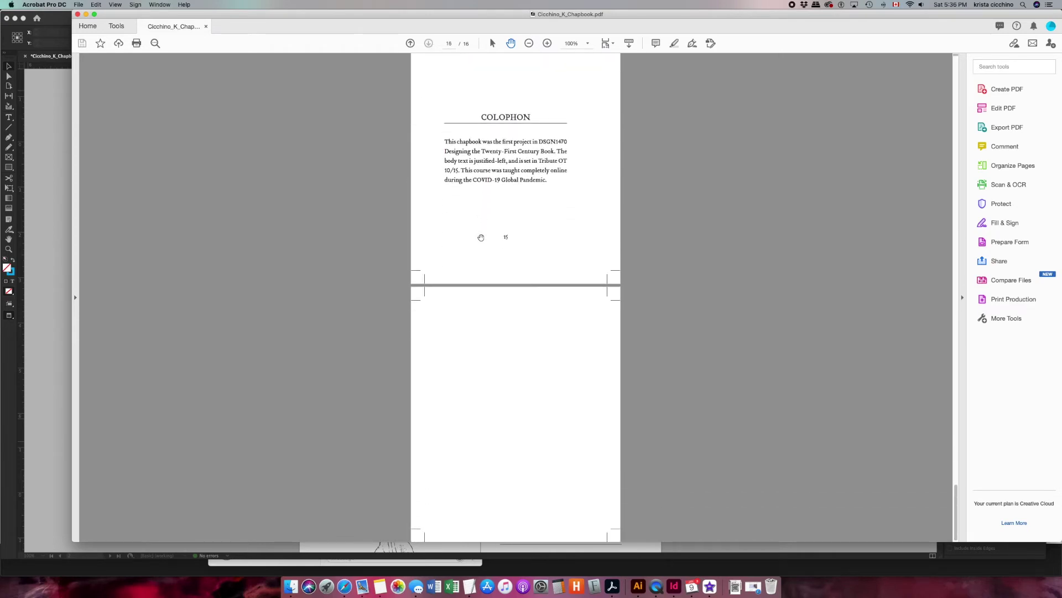
scroll(481, 238, up, 8)
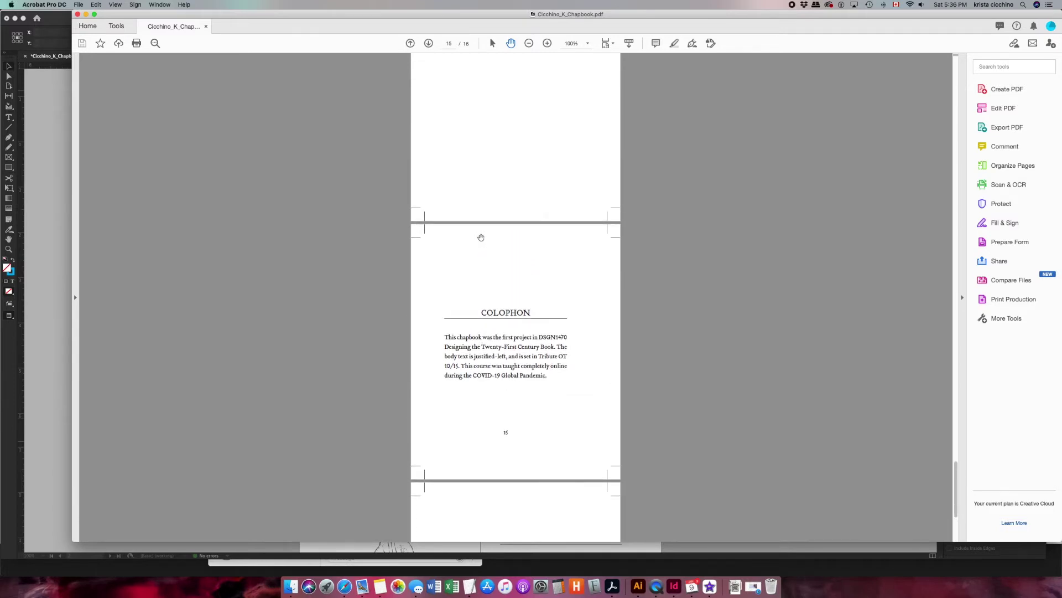
scroll(508, 232, up, 13)
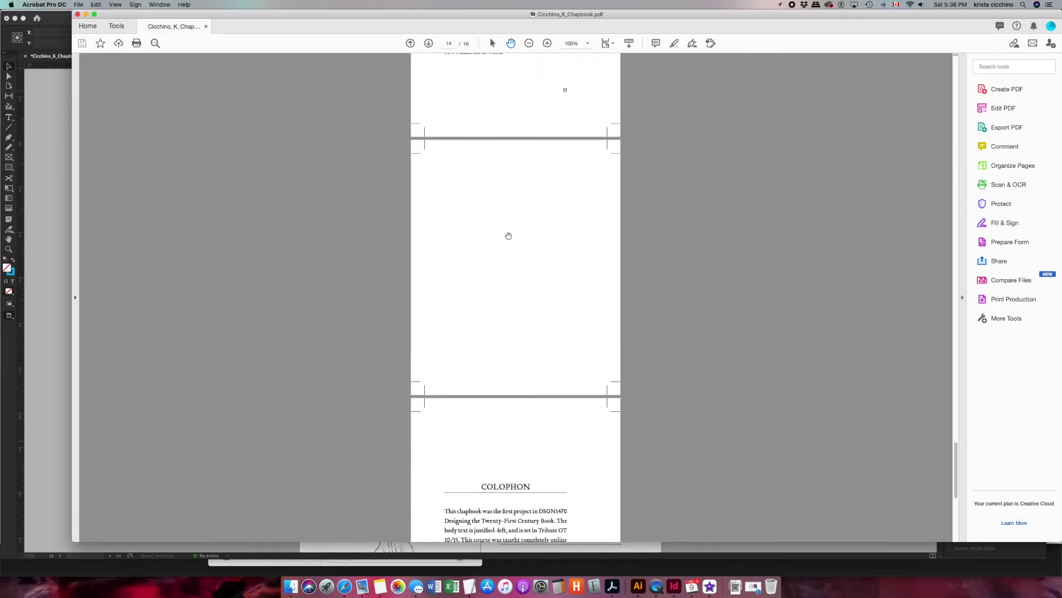
scroll(508, 236, up, 12)
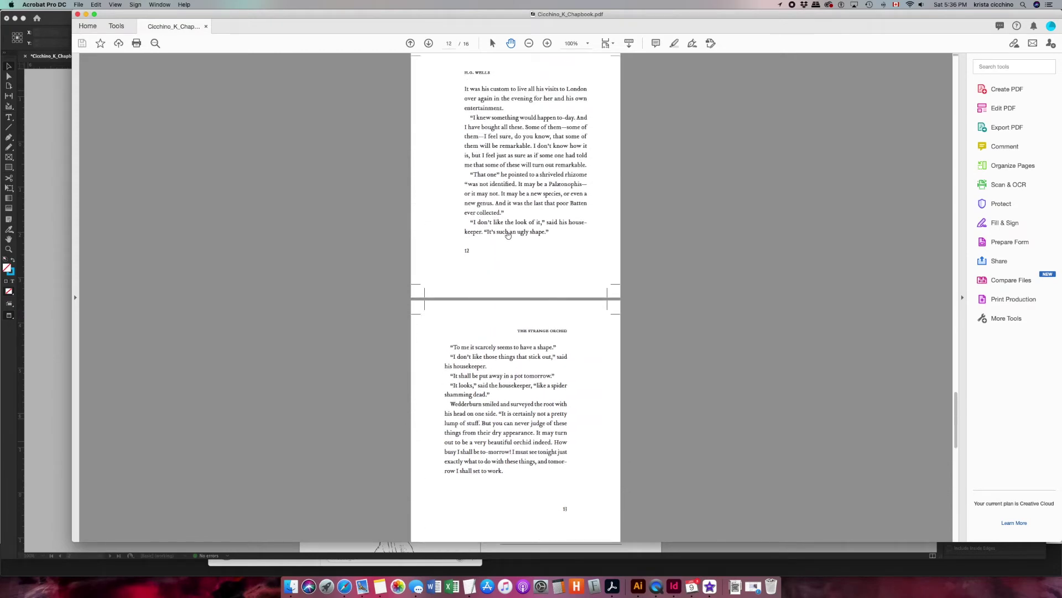
scroll(507, 185, up, 9)
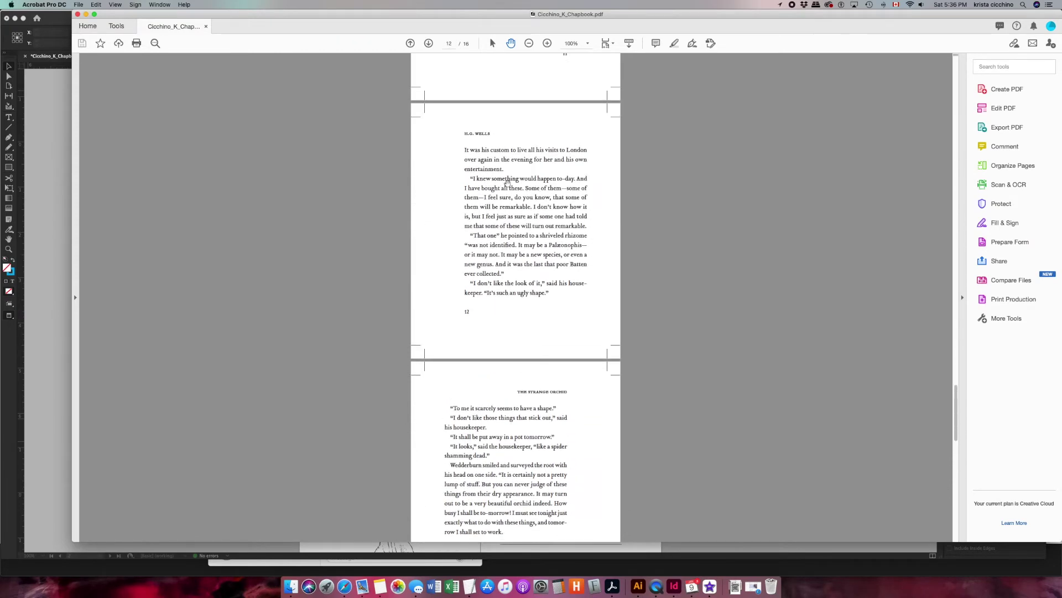
scroll(508, 185, up, 1)
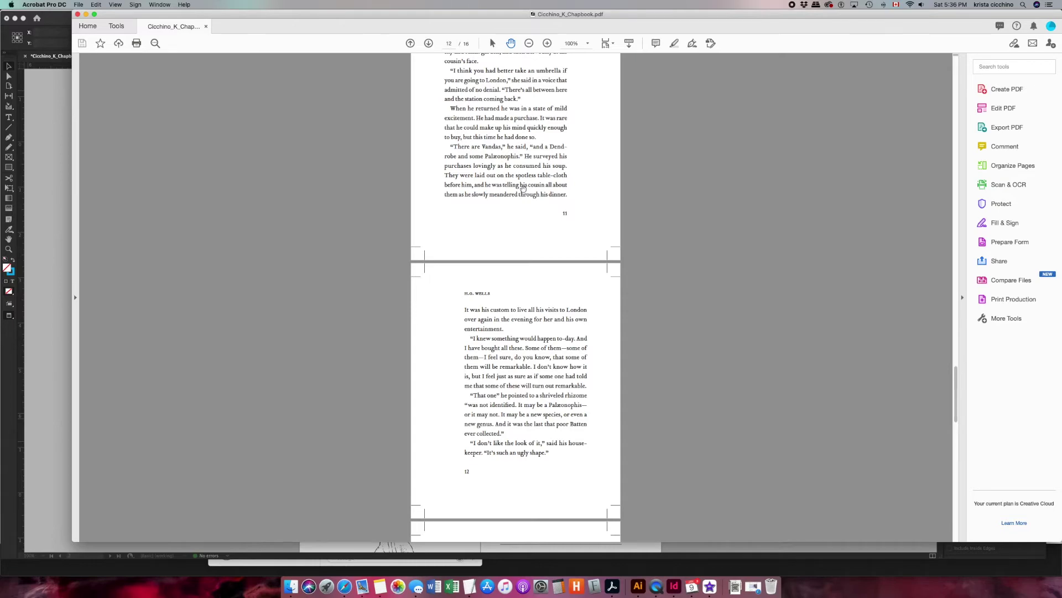
scroll(515, 189, up, 20)
scroll(523, 191, up, 20)
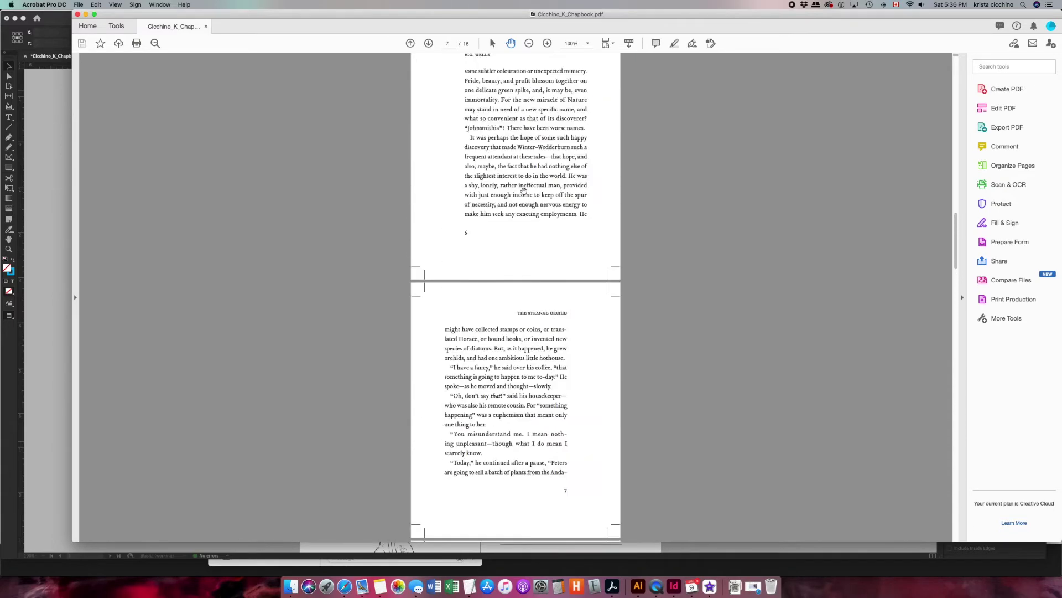
scroll(512, 253, down, 10)
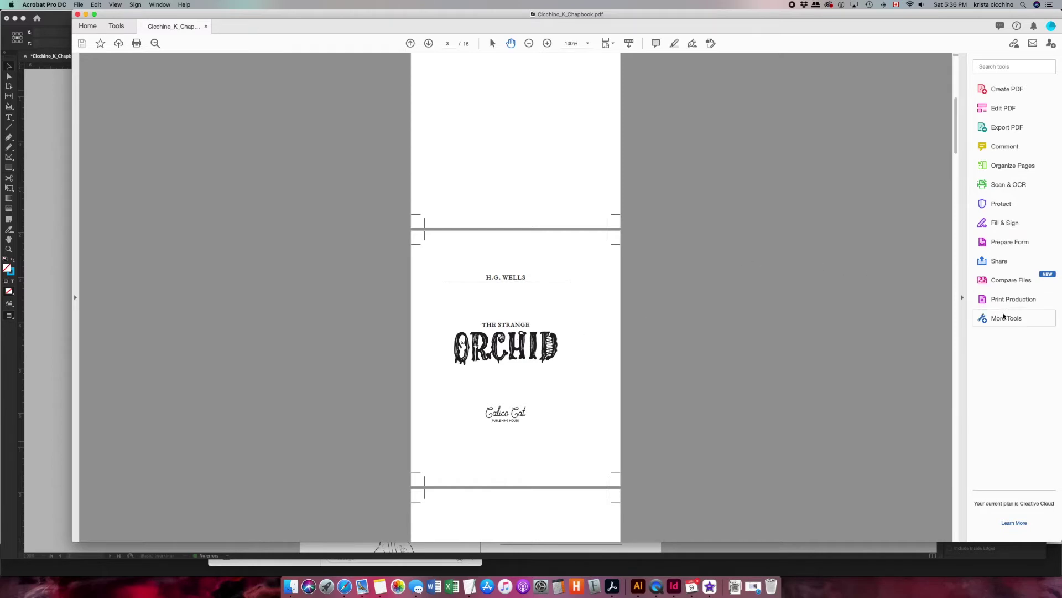
click(999, 303)
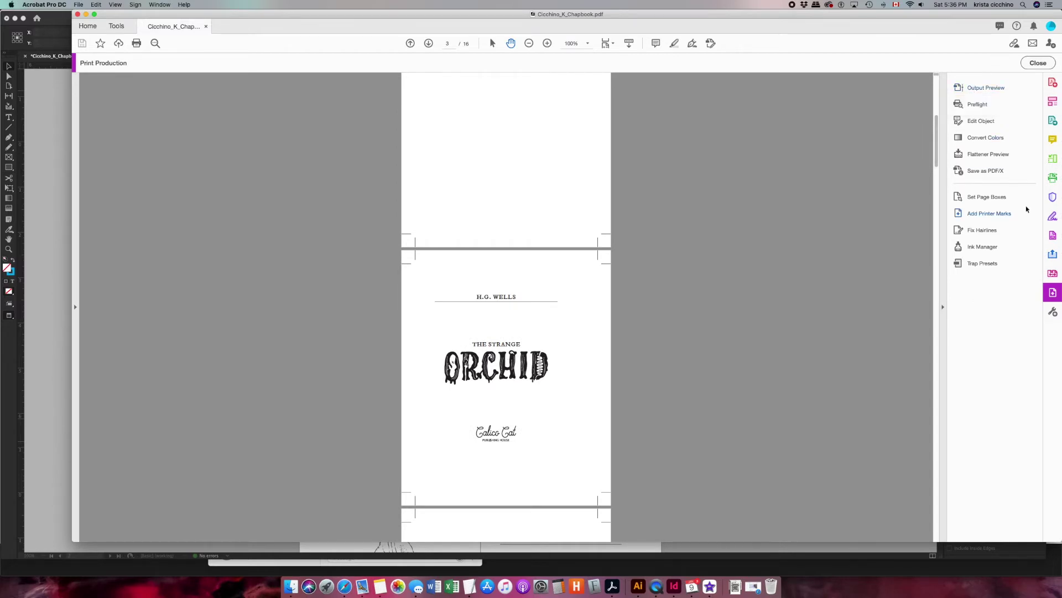
click(1037, 63)
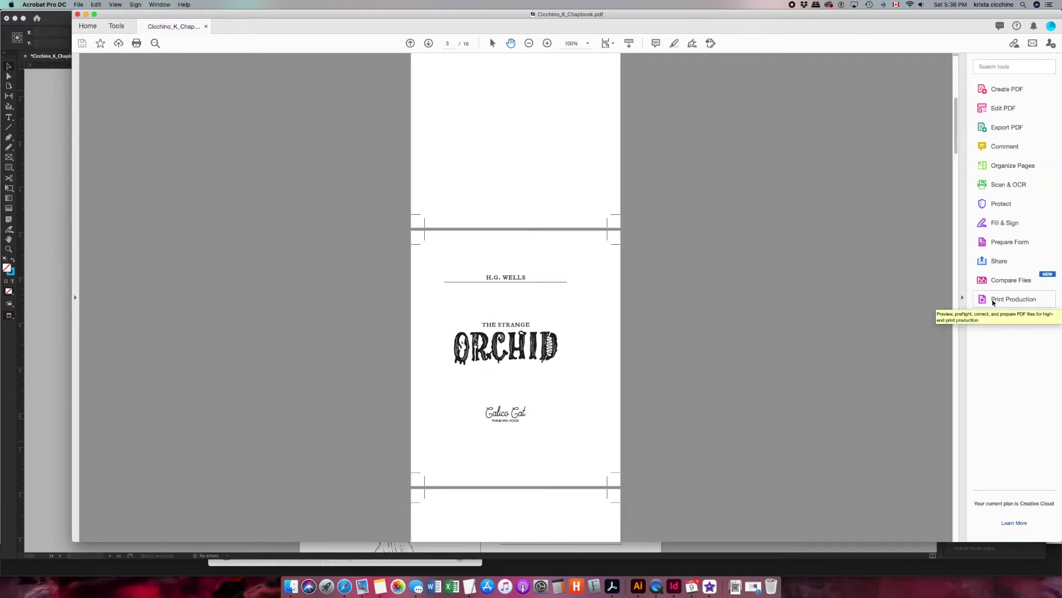
click(963, 298)
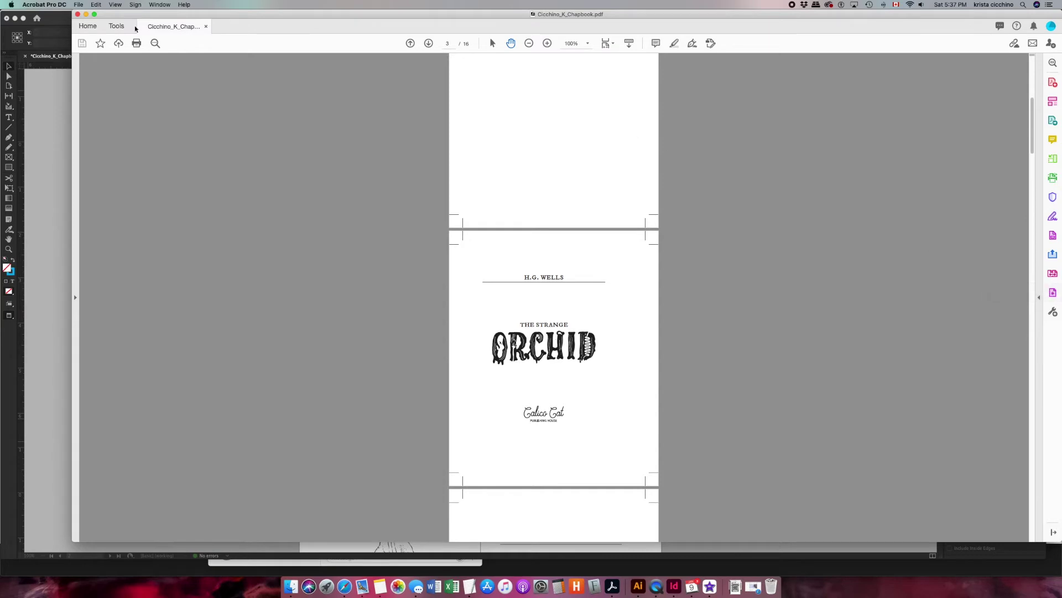
- Open Output Preview from the Print Production tools, place it beside the page and show only CMYK content
click(115, 5)
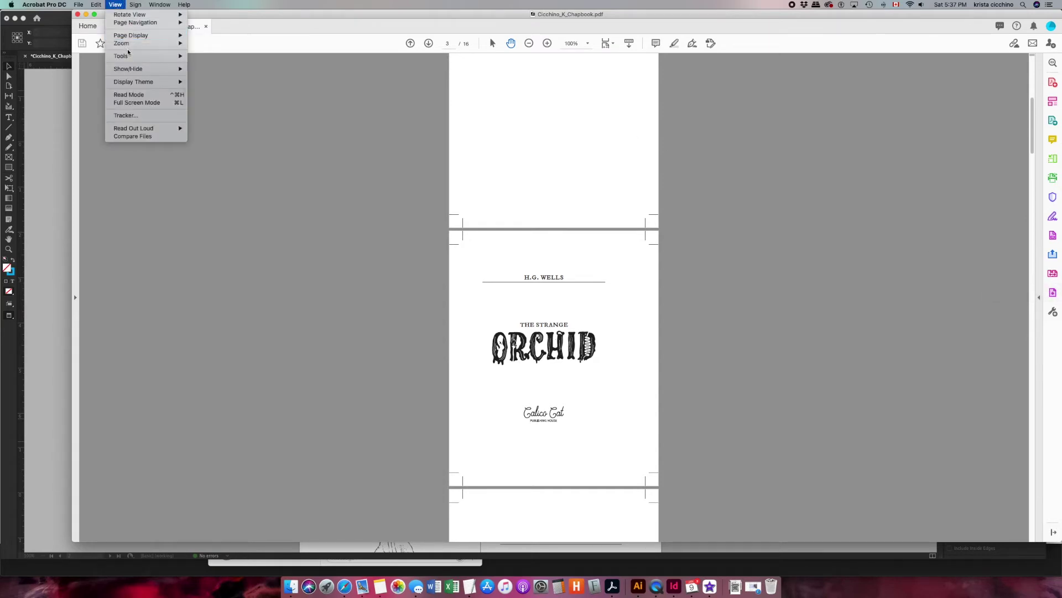
mouse_move(130, 56)
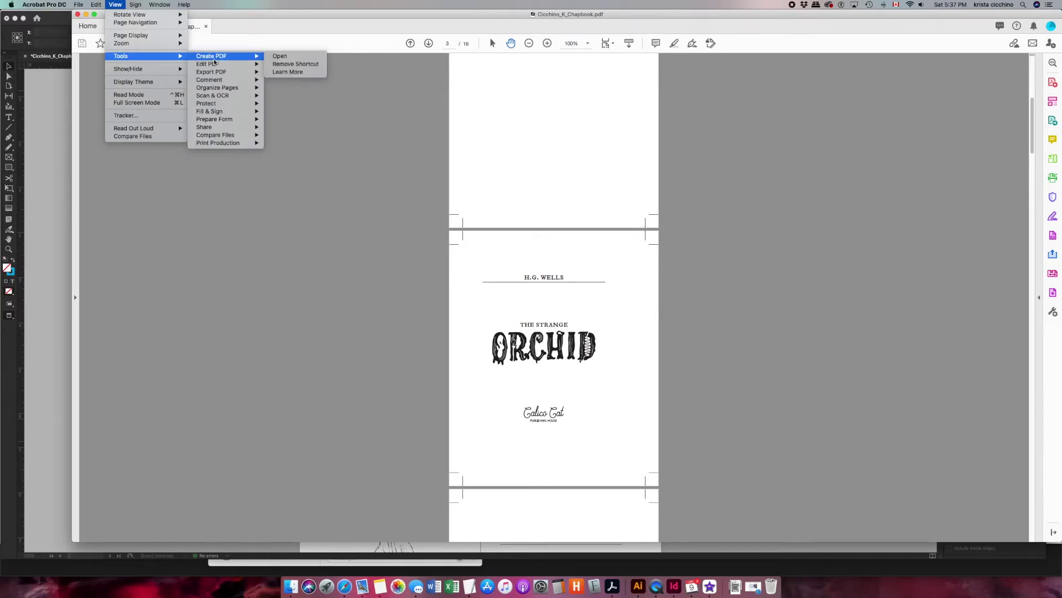
mouse_move(221, 144)
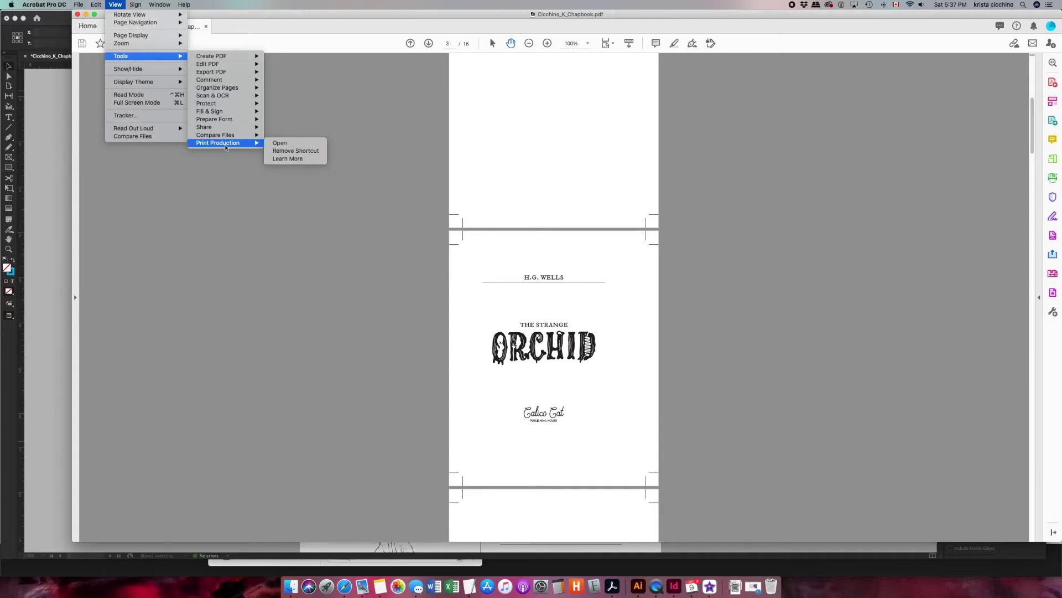
click(279, 143)
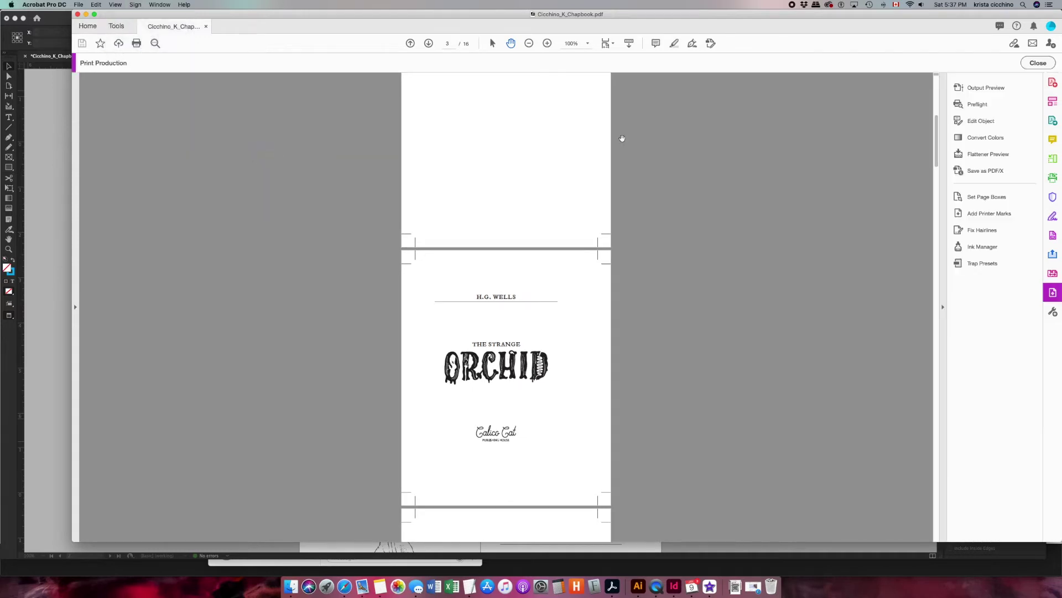
click(987, 89)
drag(809, 116, 691, 148)
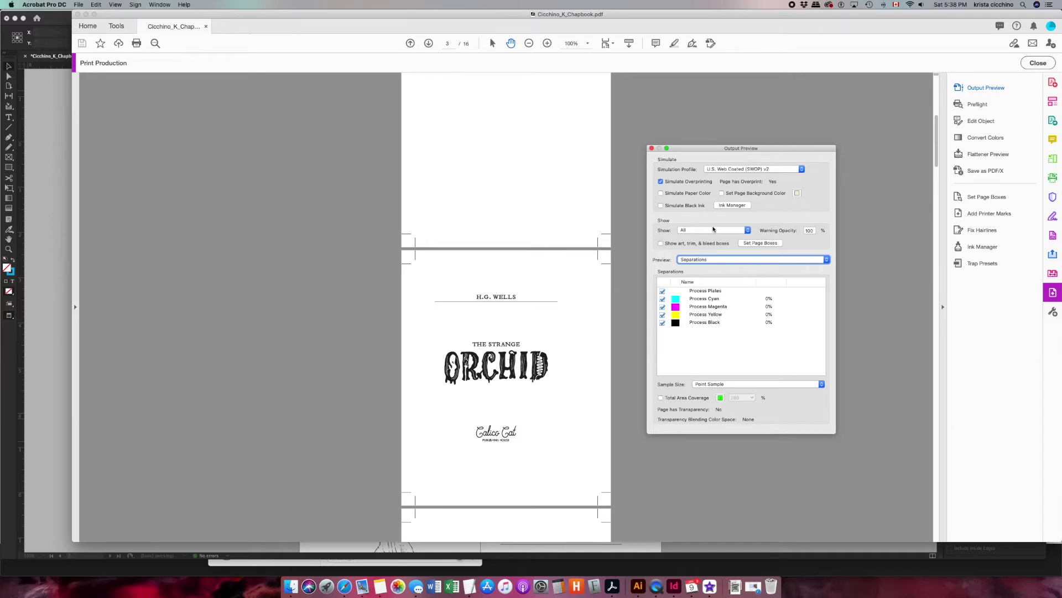
click(694, 231)
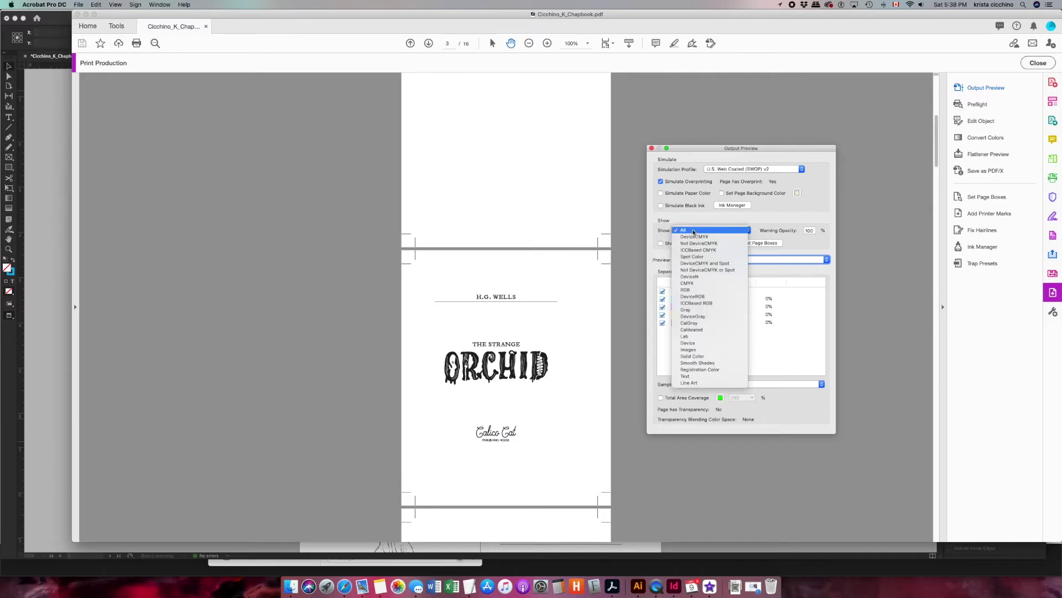
click(694, 284)
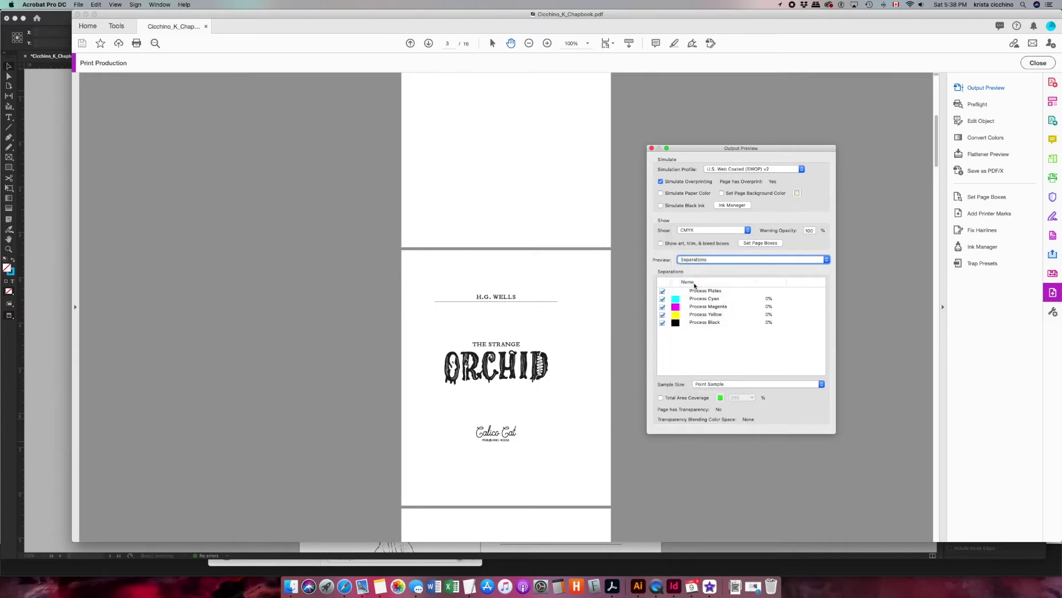
- Examine the half title, title page, orchid illustration and Opening Act page in the CMYK output preview
scroll(463, 209, up, 5)
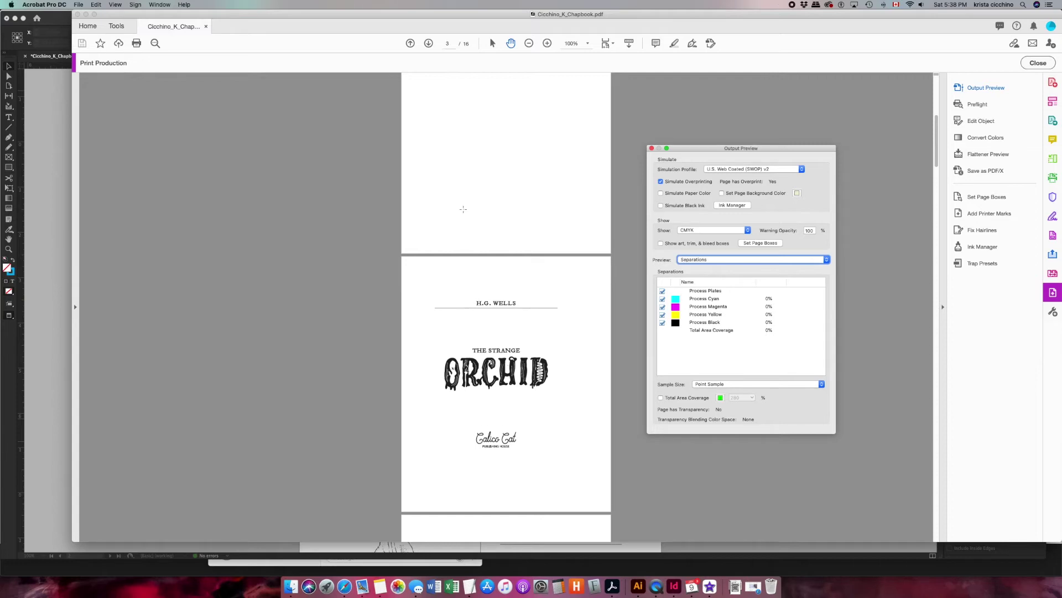
scroll(463, 209, up, 7)
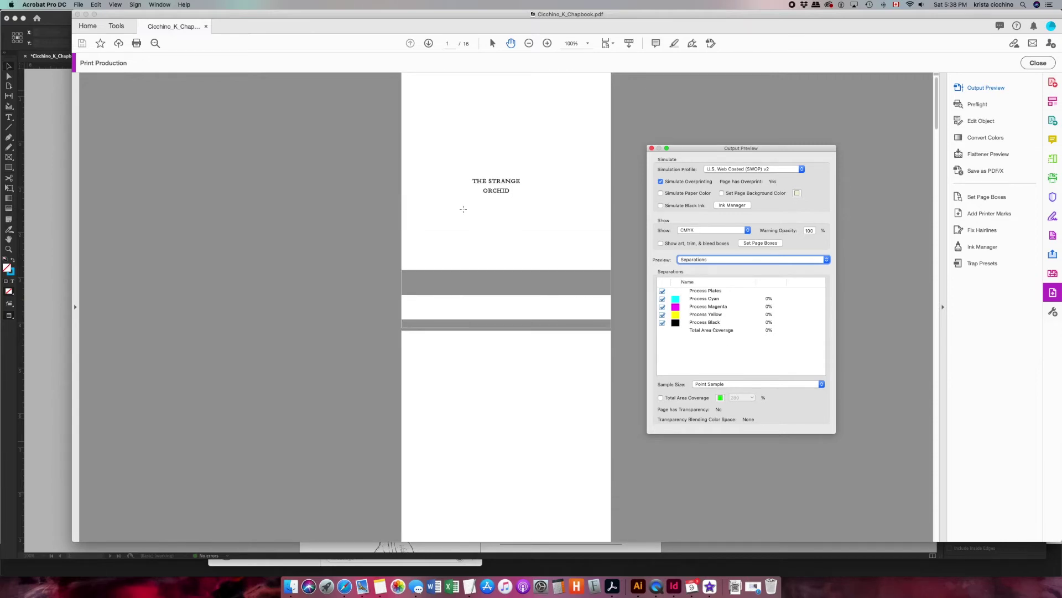
scroll(463, 209, down, 1)
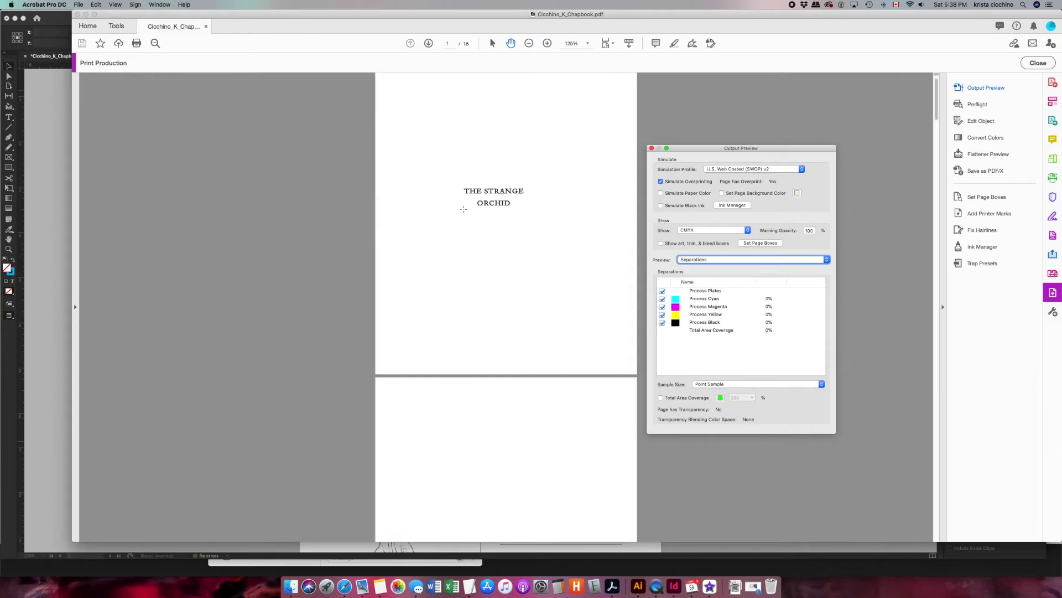
scroll(464, 209, down, 9)
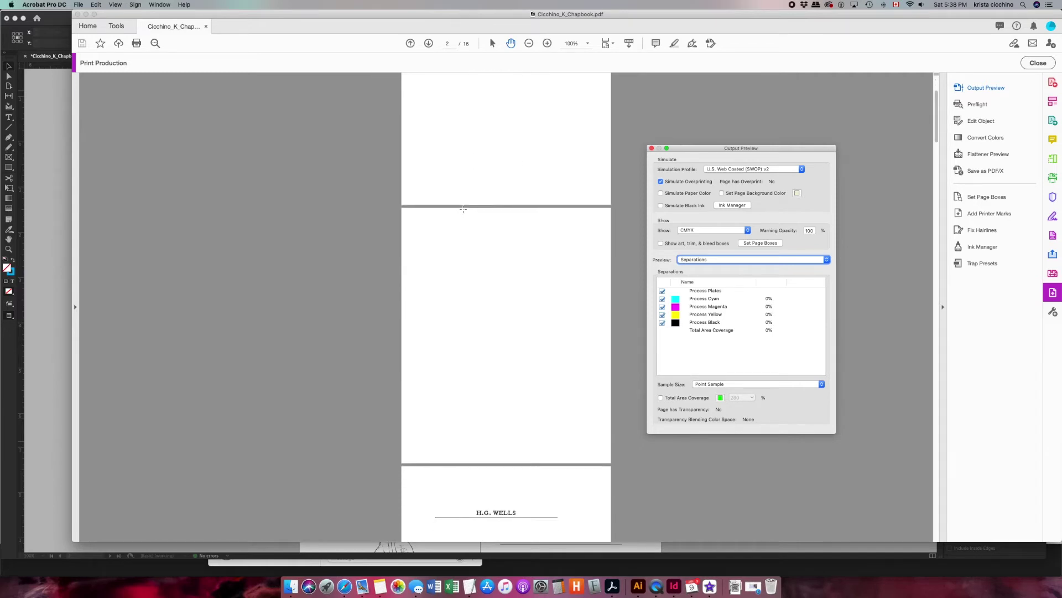
scroll(463, 209, down, 8)
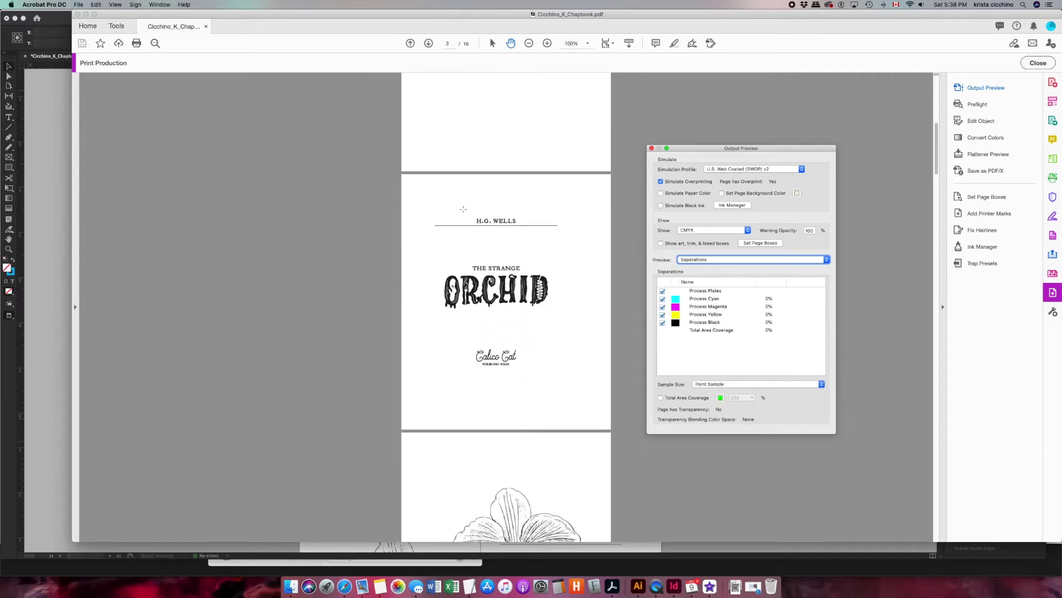
scroll(463, 209, down, 8)
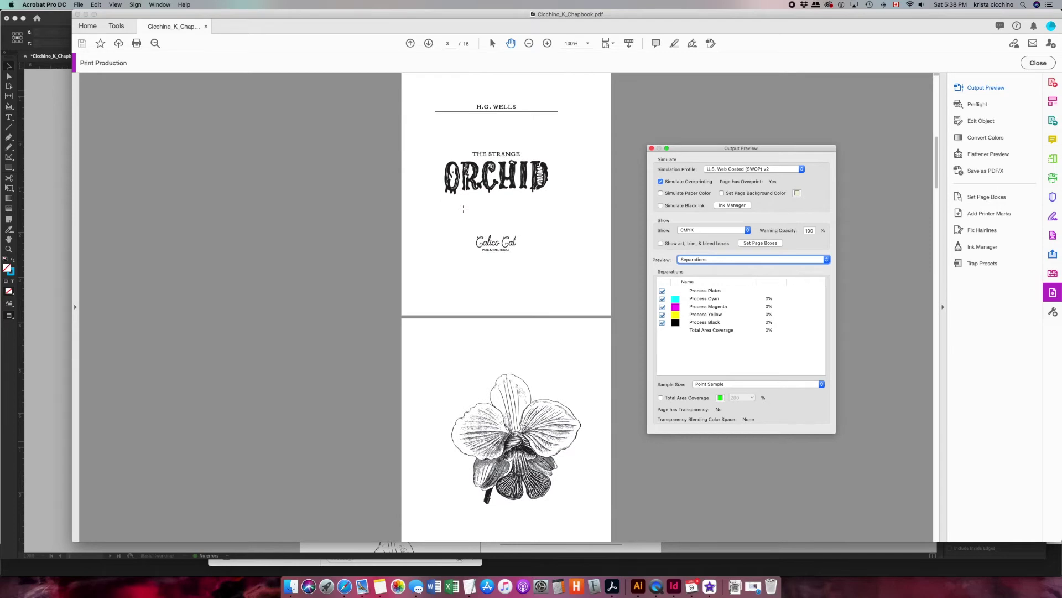
scroll(463, 209, down, 1)
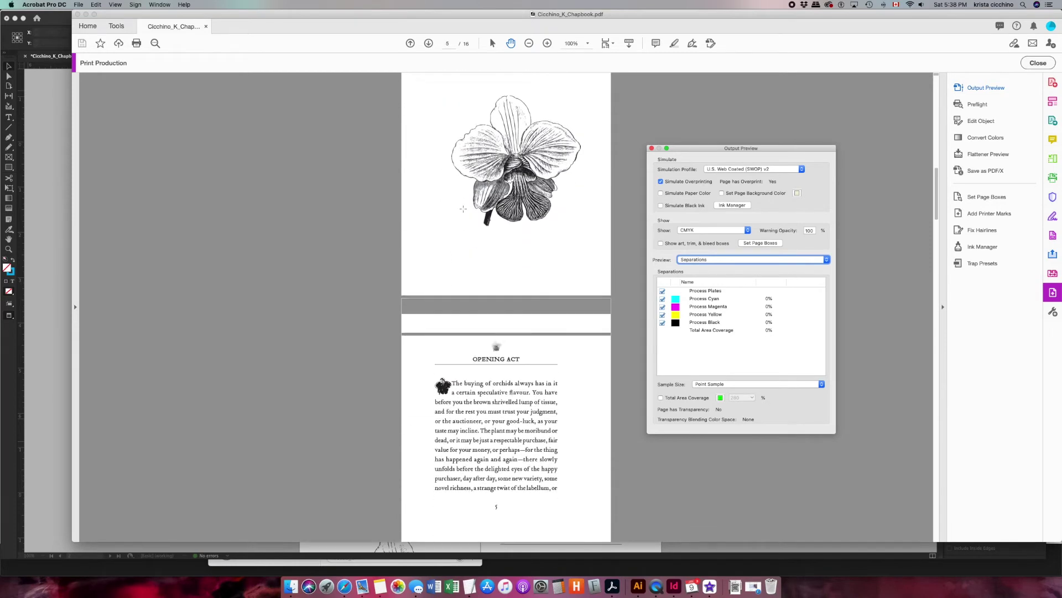
scroll(497, 264, down, 10)
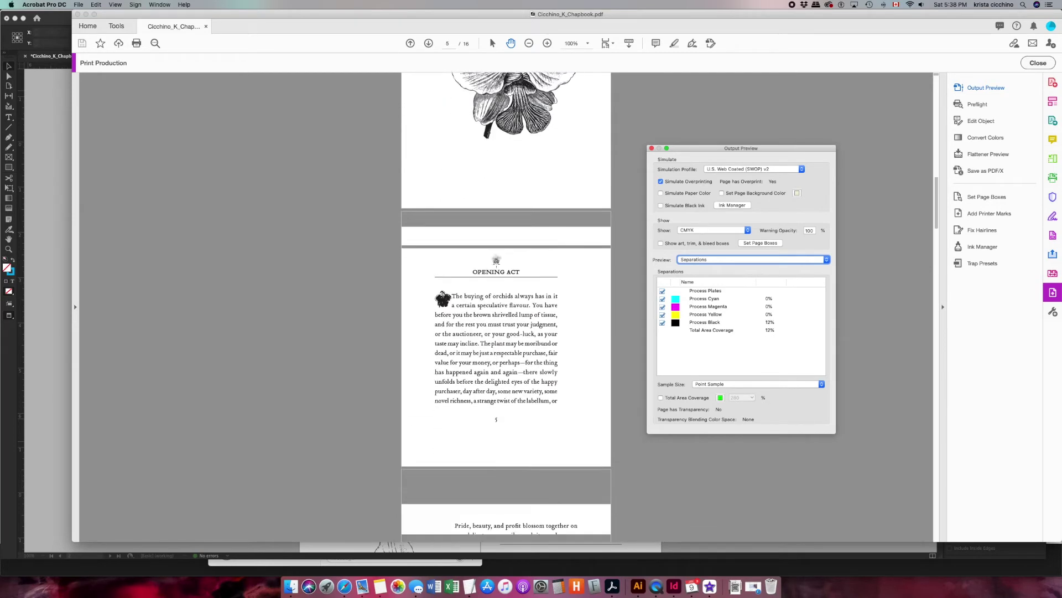
- Check the remaining text pages from page 5 through to the colophon in the CMYK output preview
key(super+equal)
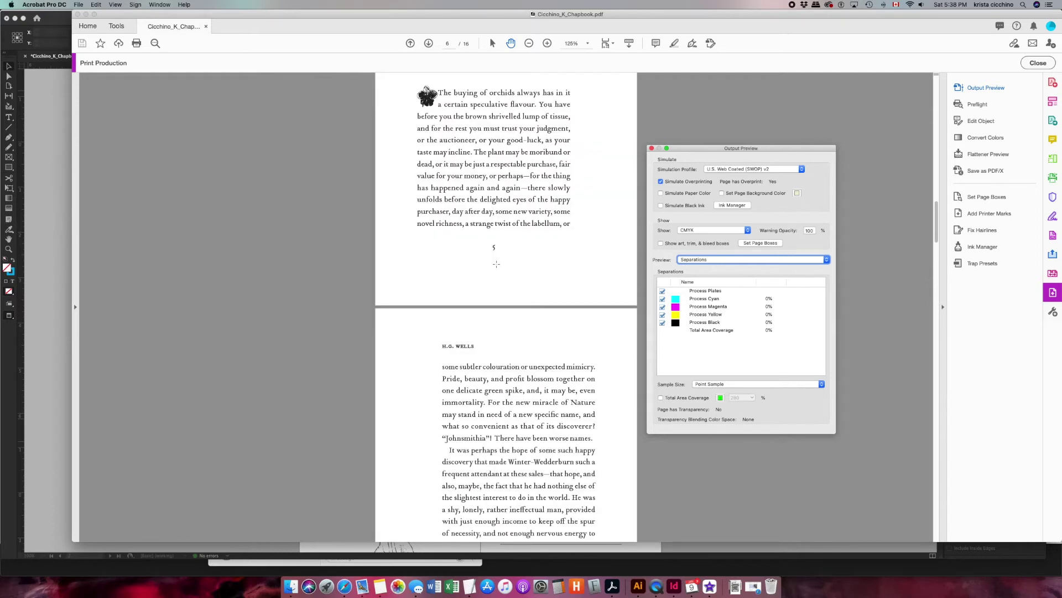
scroll(496, 264, down, 6)
scroll(497, 264, down, 4)
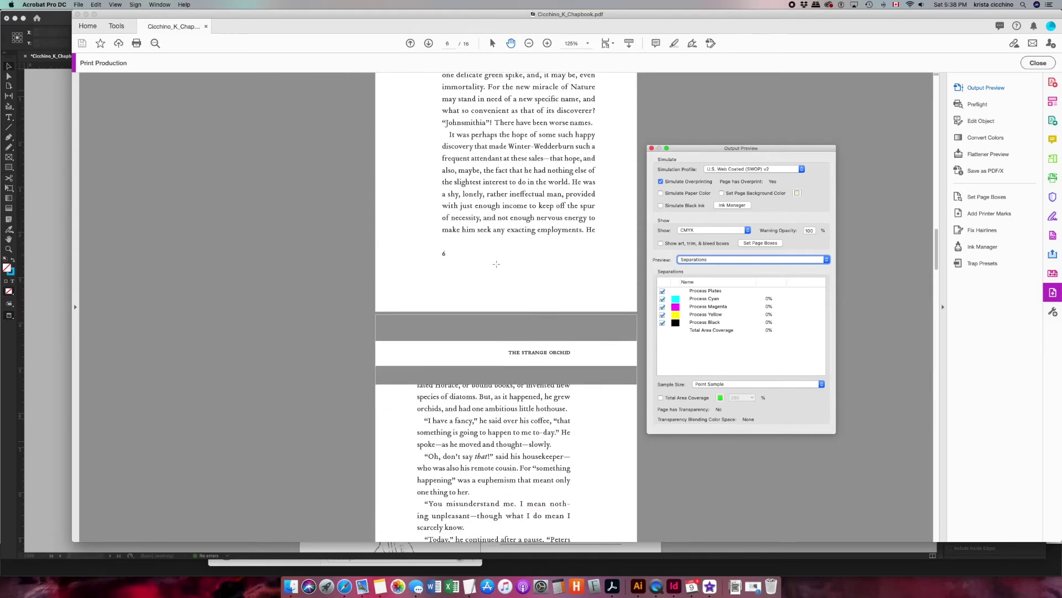
key(super+minus)
scroll(496, 264, down, 1)
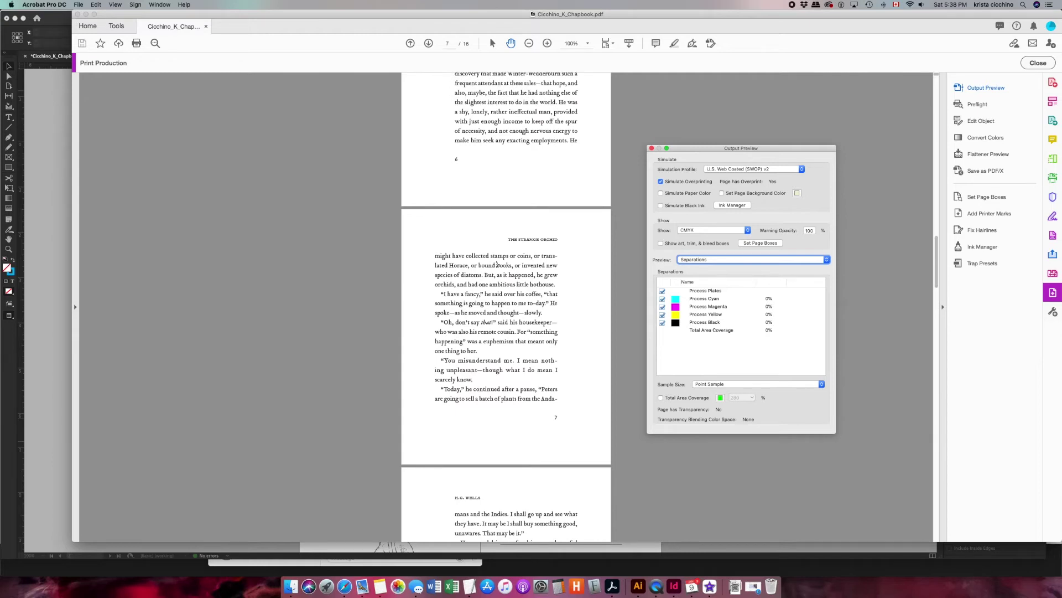
scroll(496, 263, down, 10)
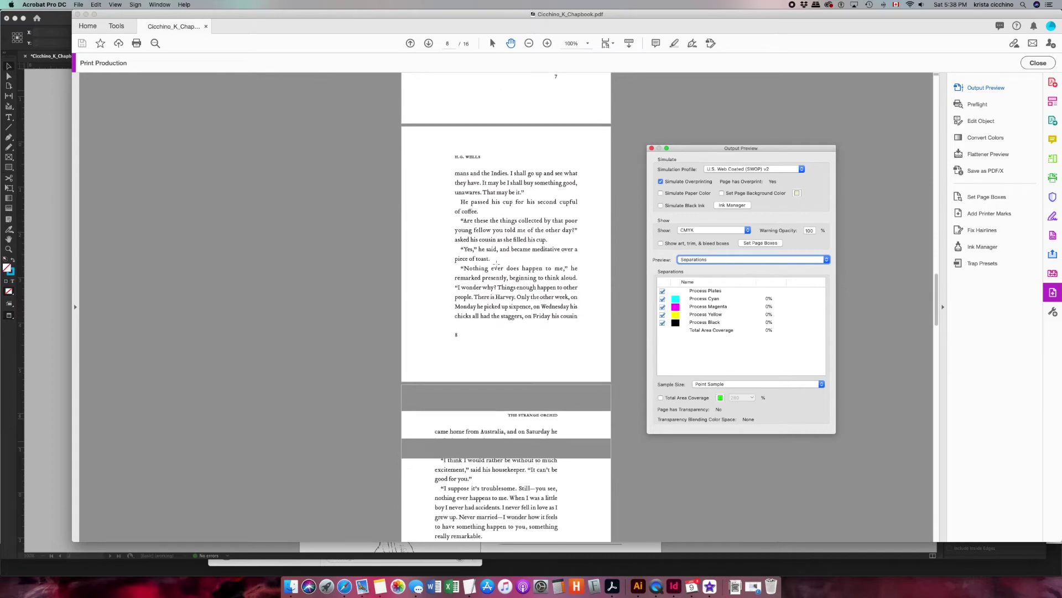
key(super+equal)
scroll(496, 264, down, 5)
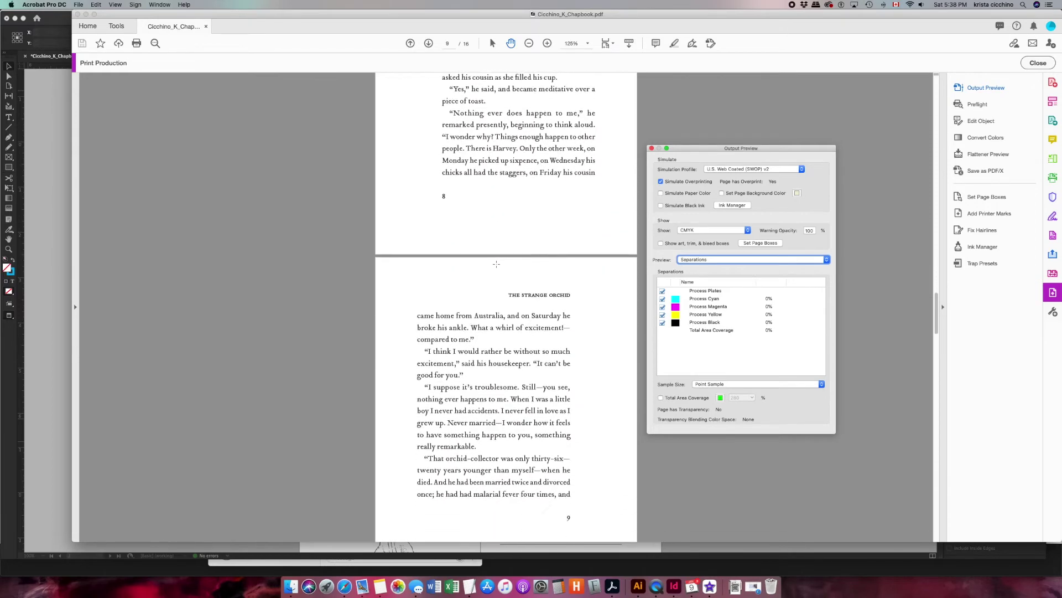
scroll(497, 264, down, 10)
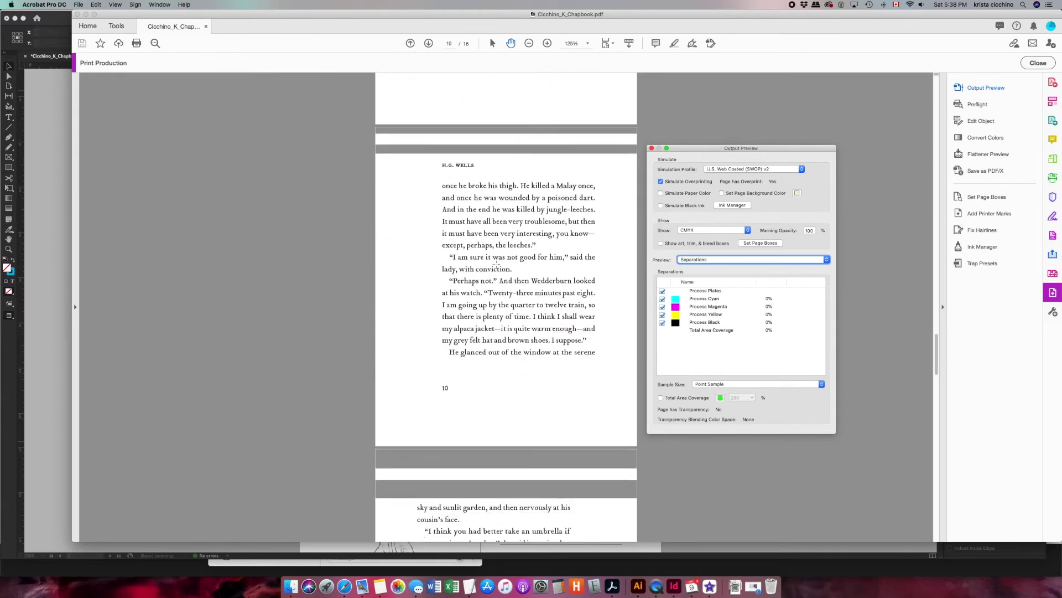
scroll(497, 264, down, 20)
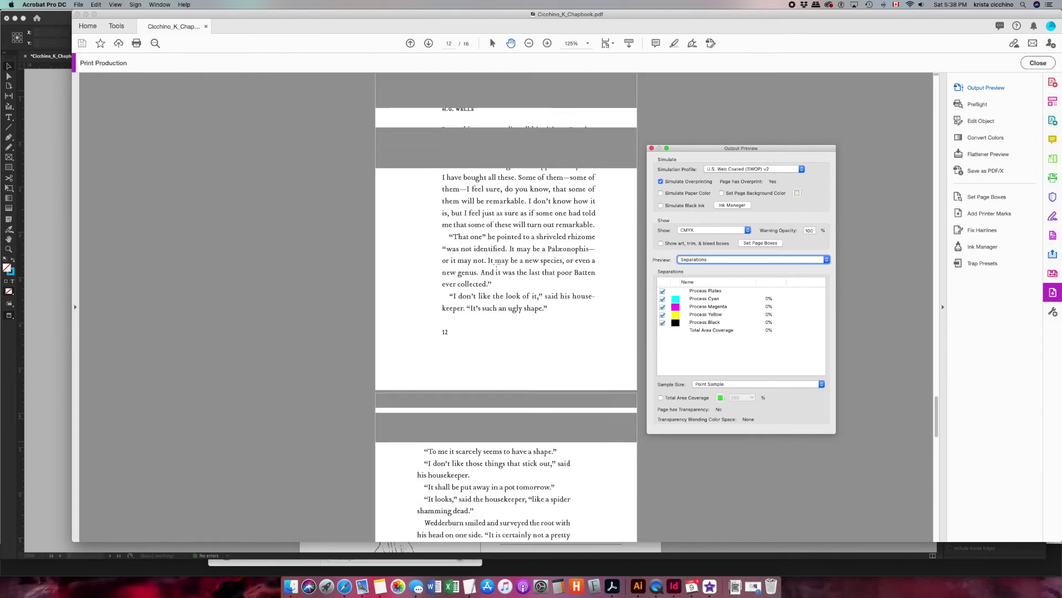
key(super+minus)
scroll(496, 263, down, 10)
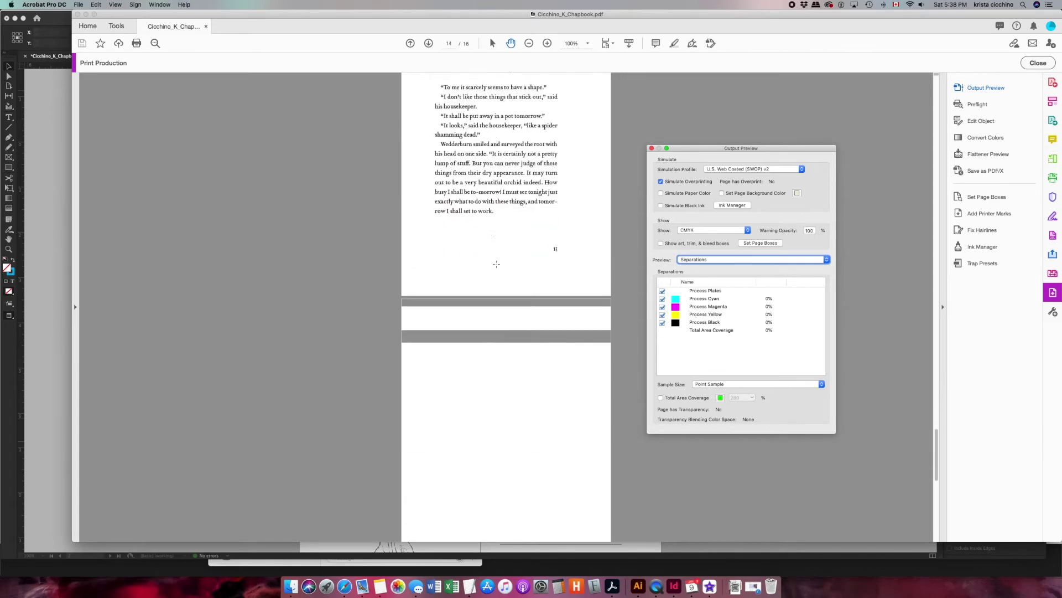
key(super+minus)
scroll(496, 264, down, 6)
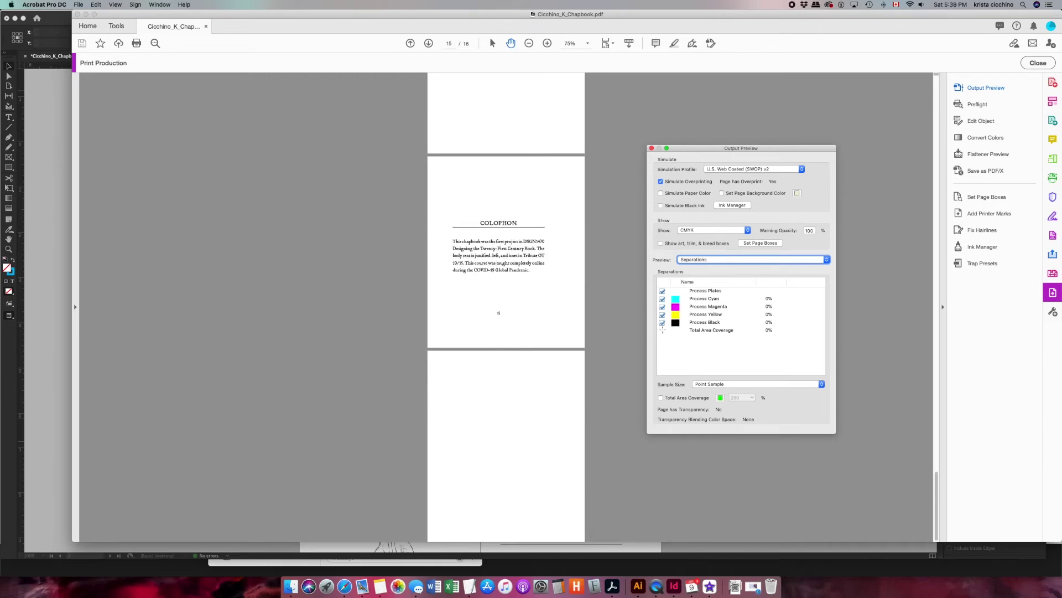
- Toggle all process plates off and on in the separations preview to check the colophon page
click(662, 291)
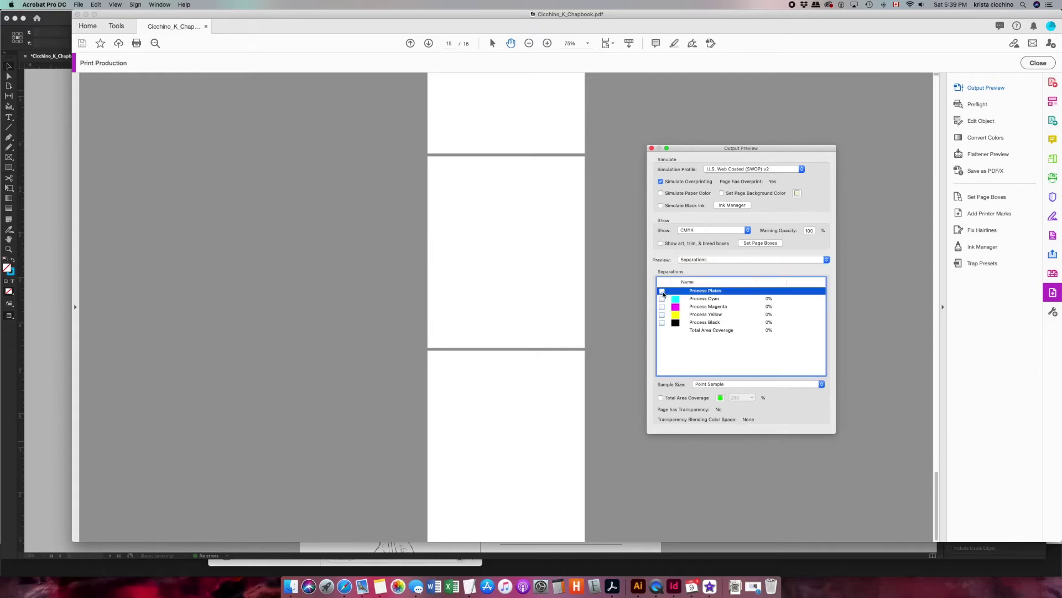
click(662, 291)
click(663, 291)
click(662, 291)
click(663, 292)
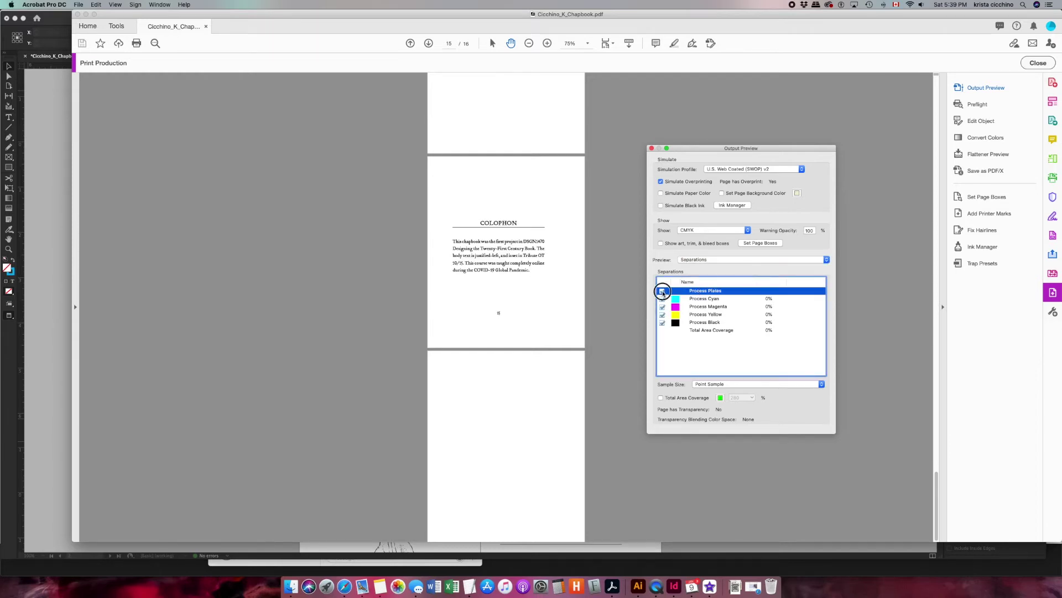
- Preview the colophon starting with only the black plate, adding yellow, magenta and cyan one at a time
click(662, 322)
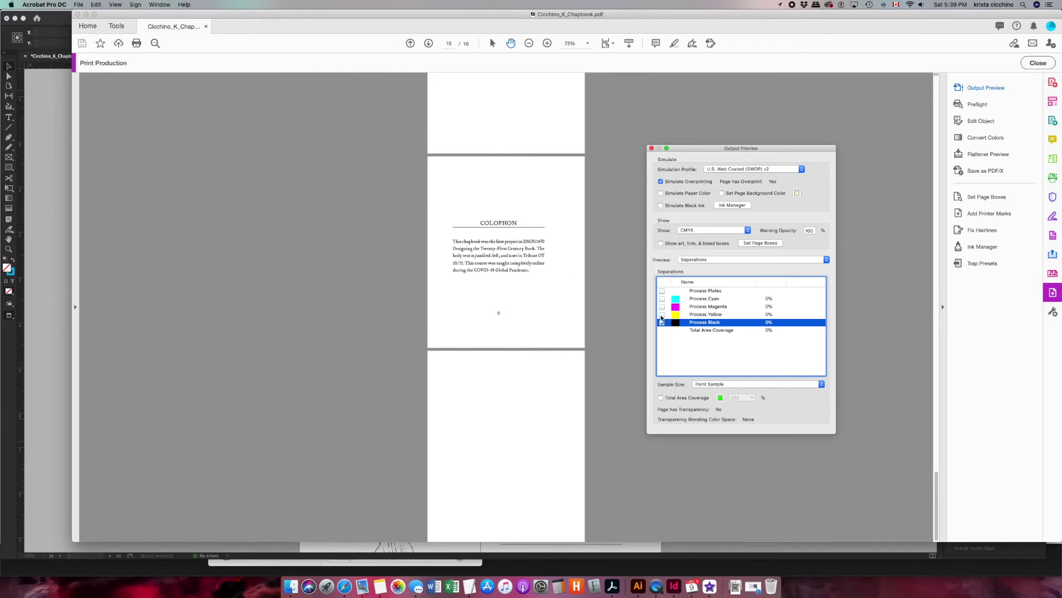
click(662, 315)
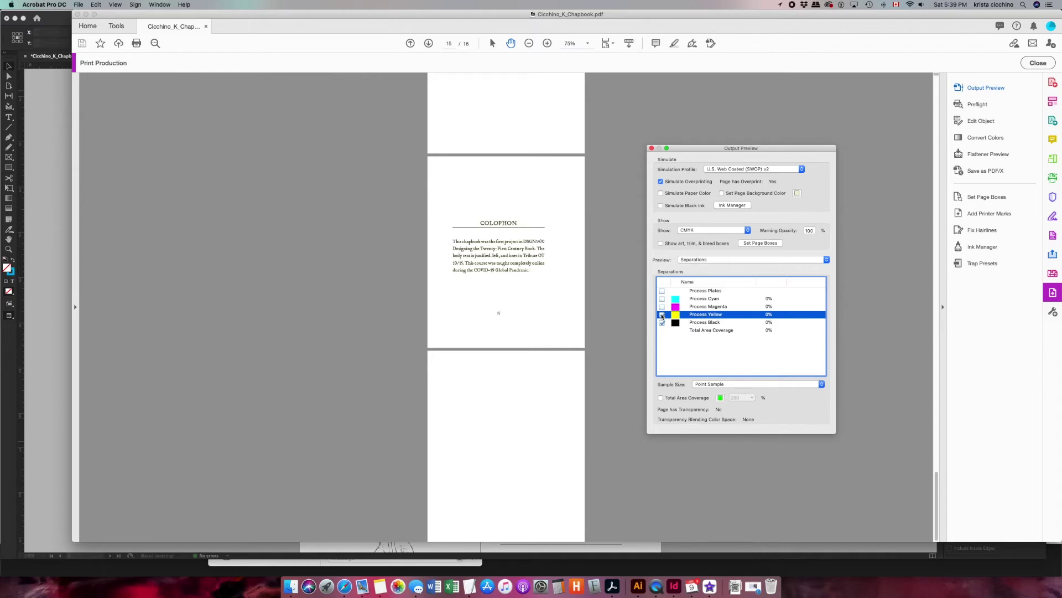
click(662, 314)
click(662, 306)
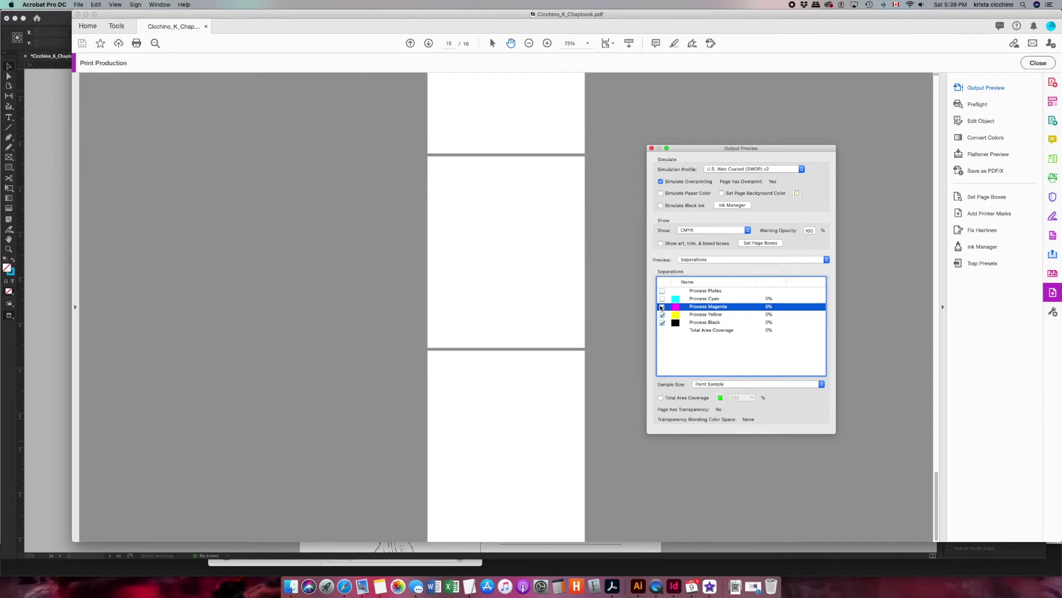
scroll(550, 280, up, 3)
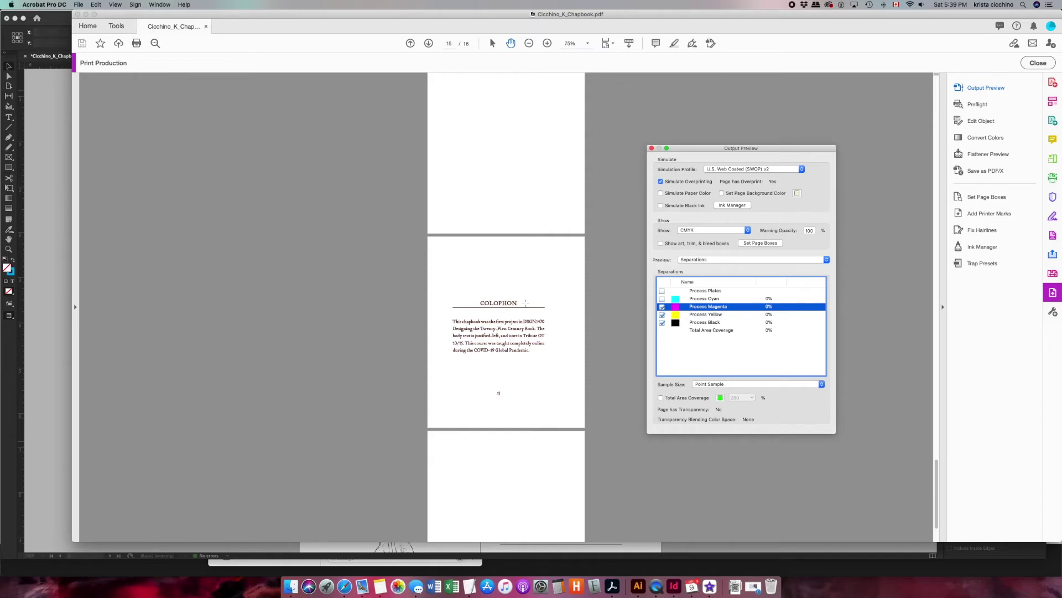
click(662, 300)
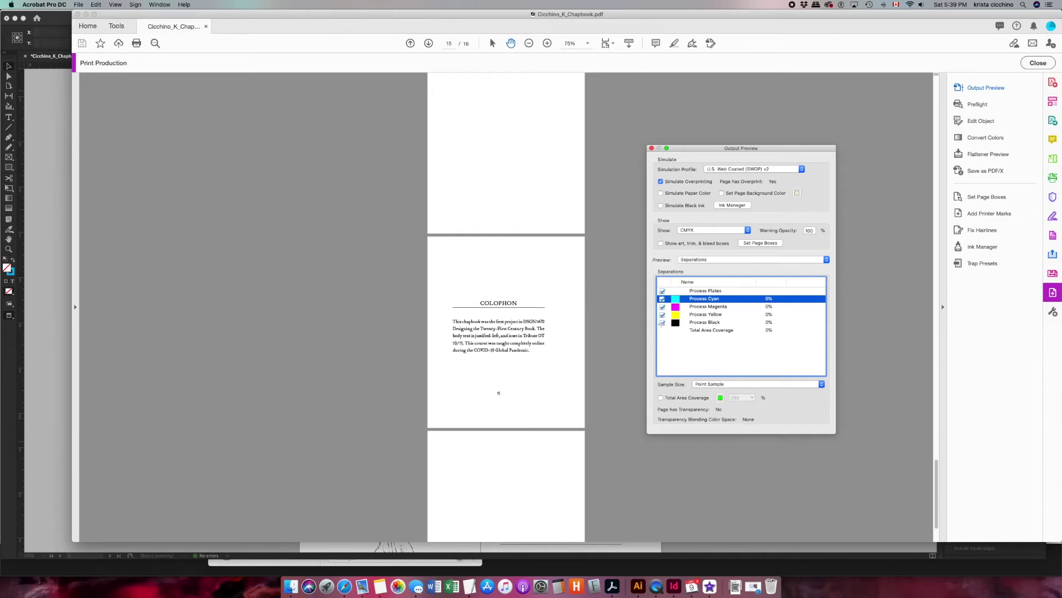
- Isolate the black plate on the colophon again, and restore the yellow, magenta and cyan plates one by one
click(662, 322)
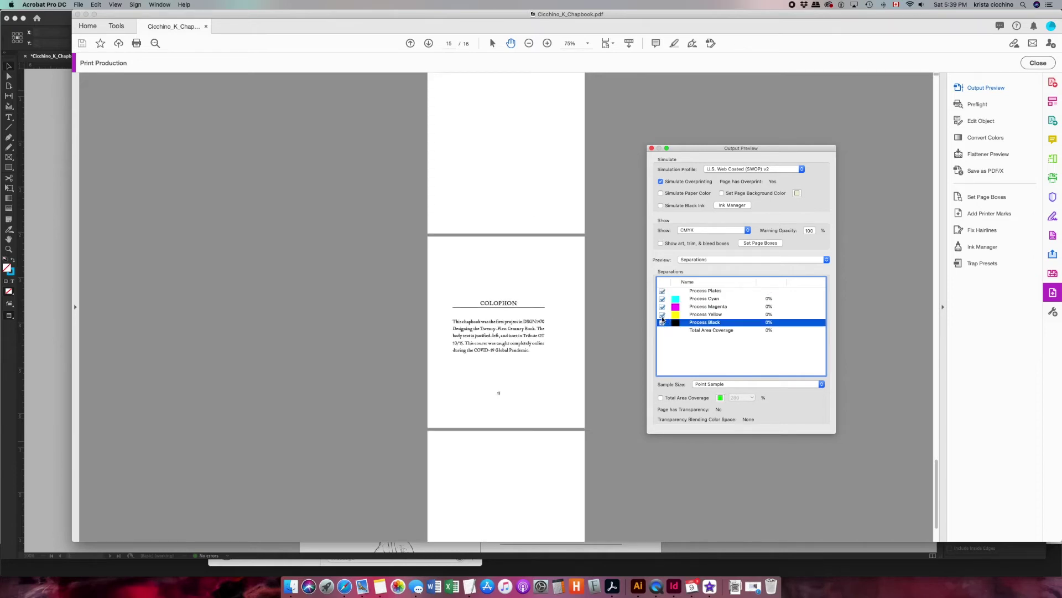
click(662, 314)
click(662, 307)
click(663, 299)
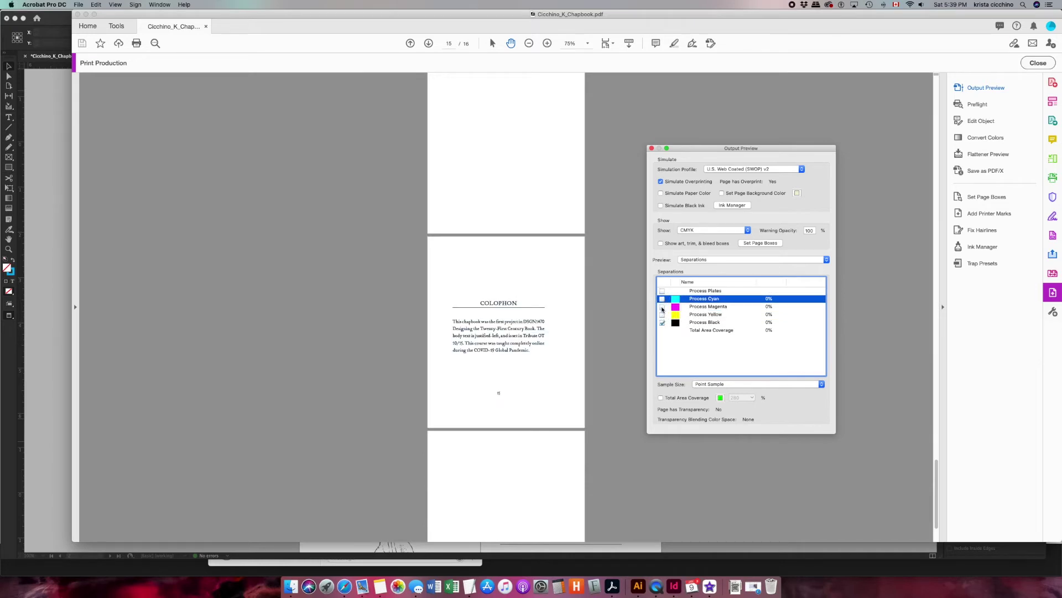
click(662, 315)
click(663, 306)
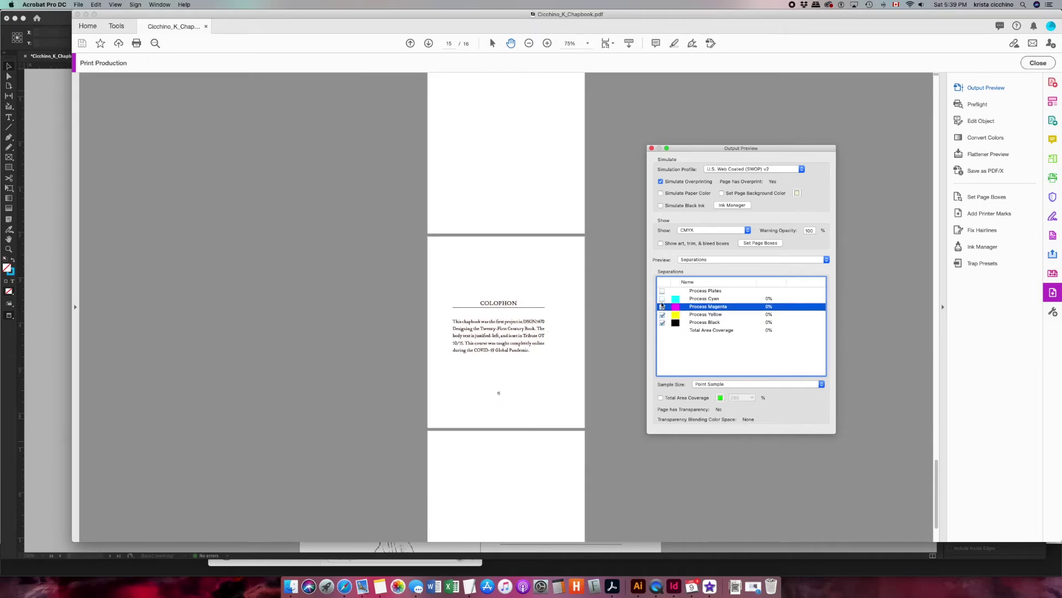
click(662, 299)
- Hide the Process Black plate and check the colophon and text pages back to page 7 for content on other plates
click(663, 322)
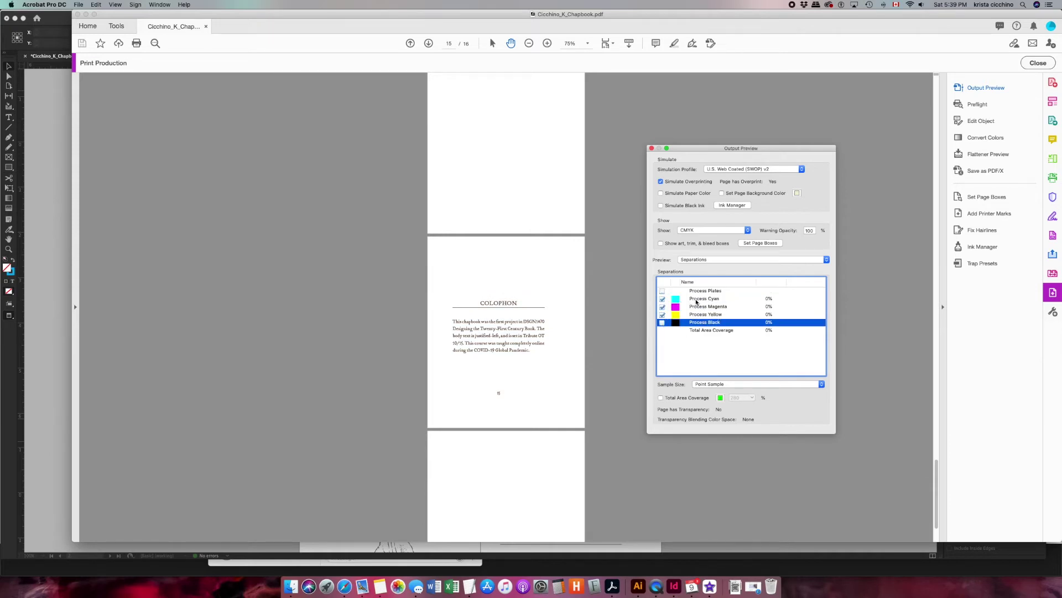
scroll(502, 351, down, 3)
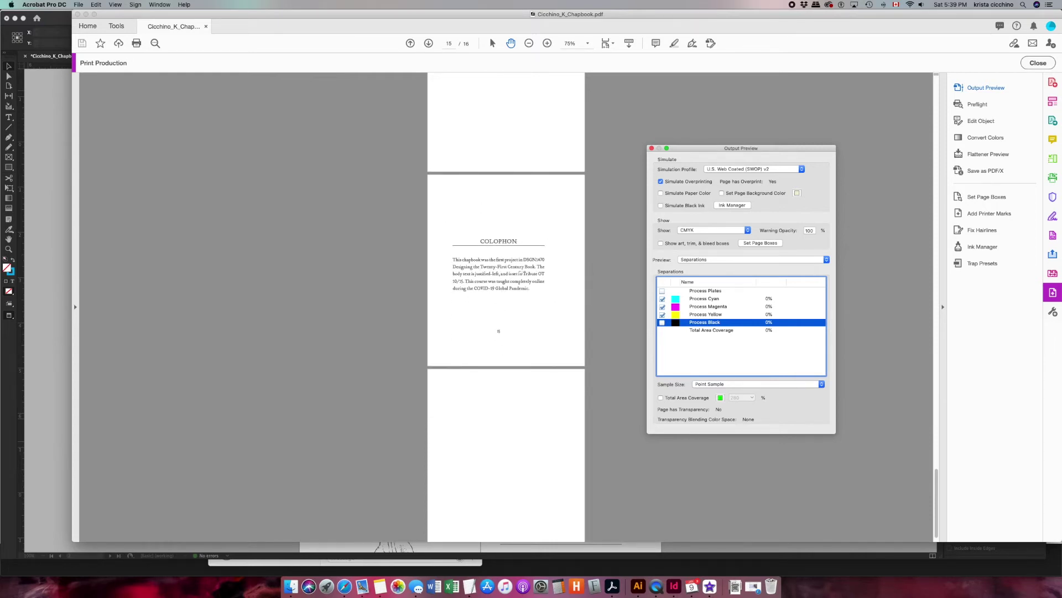
scroll(520, 272, up, 12)
scroll(522, 271, up, 15)
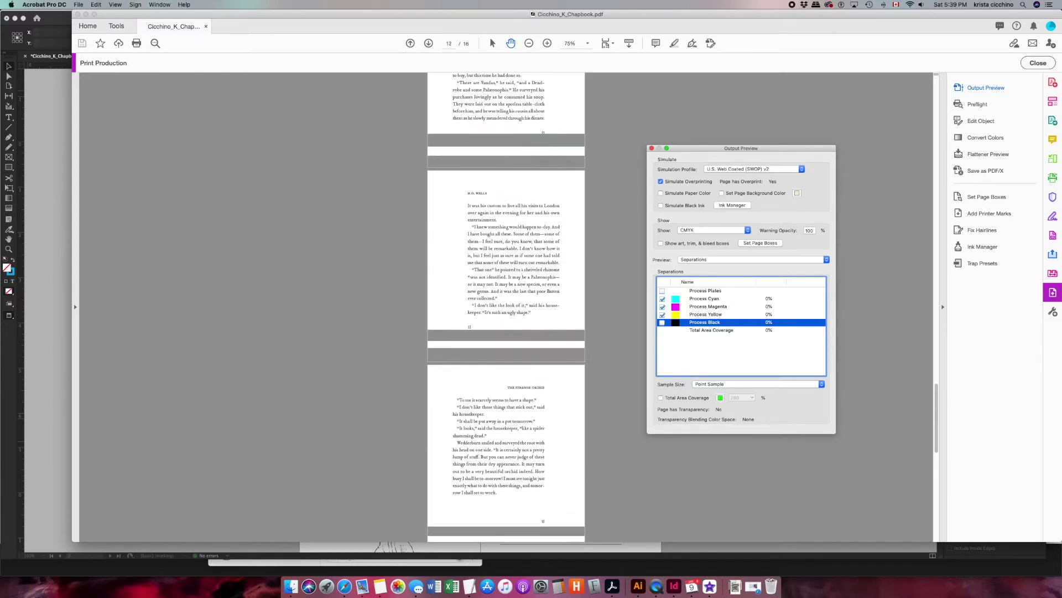
scroll(522, 271, up, 12)
scroll(517, 291, up, 8)
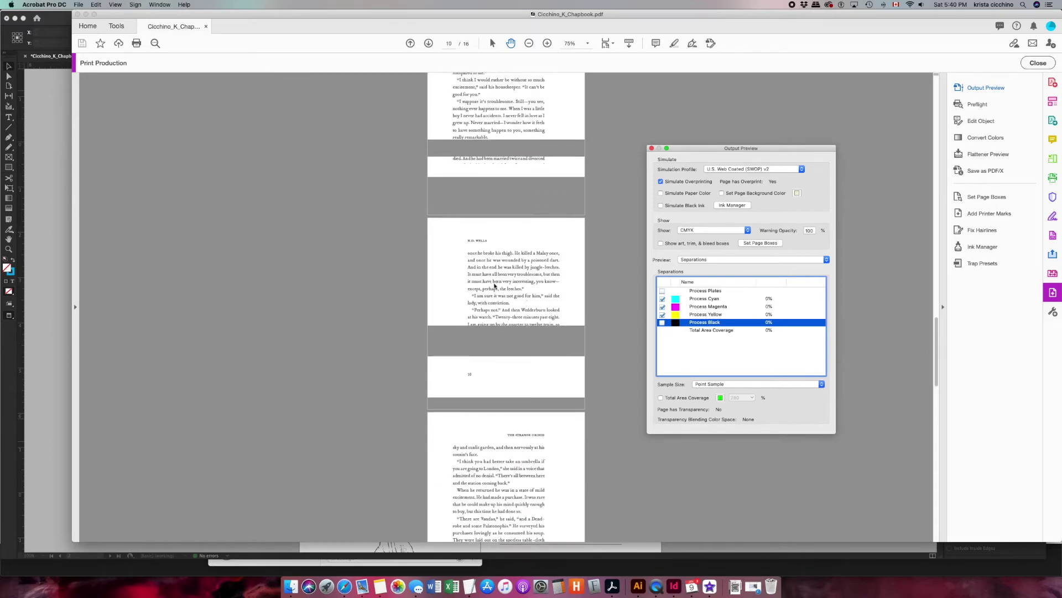
scroll(495, 286, up, 9)
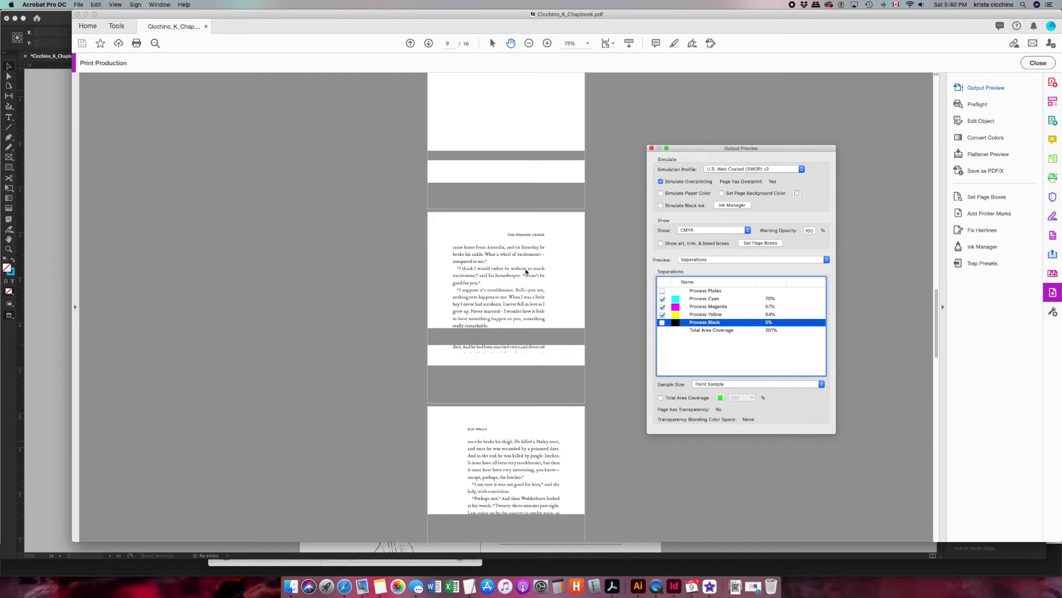
scroll(526, 272, up, 5)
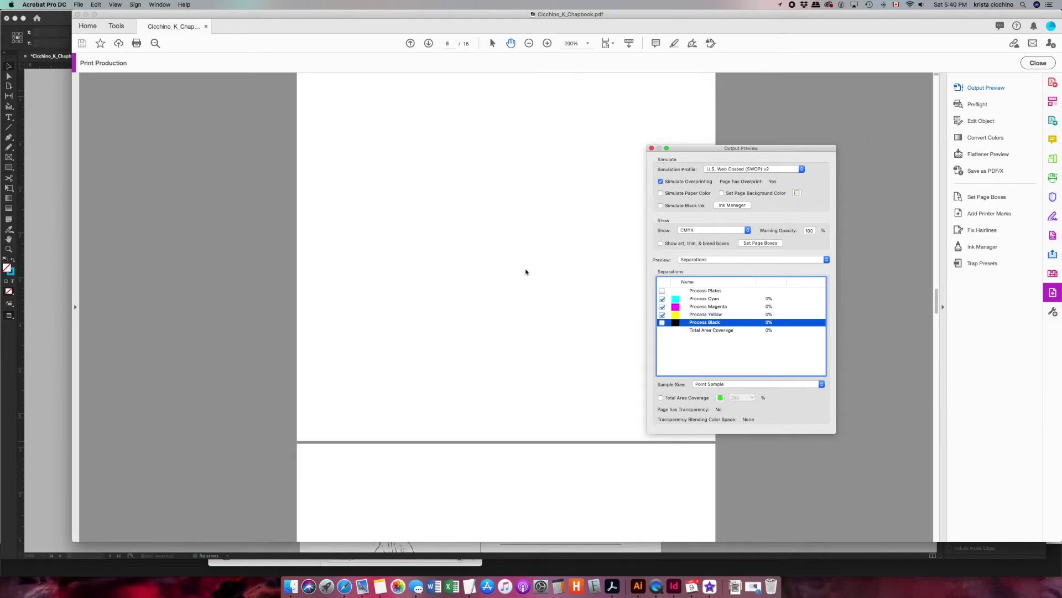
scroll(475, 373, up, 5)
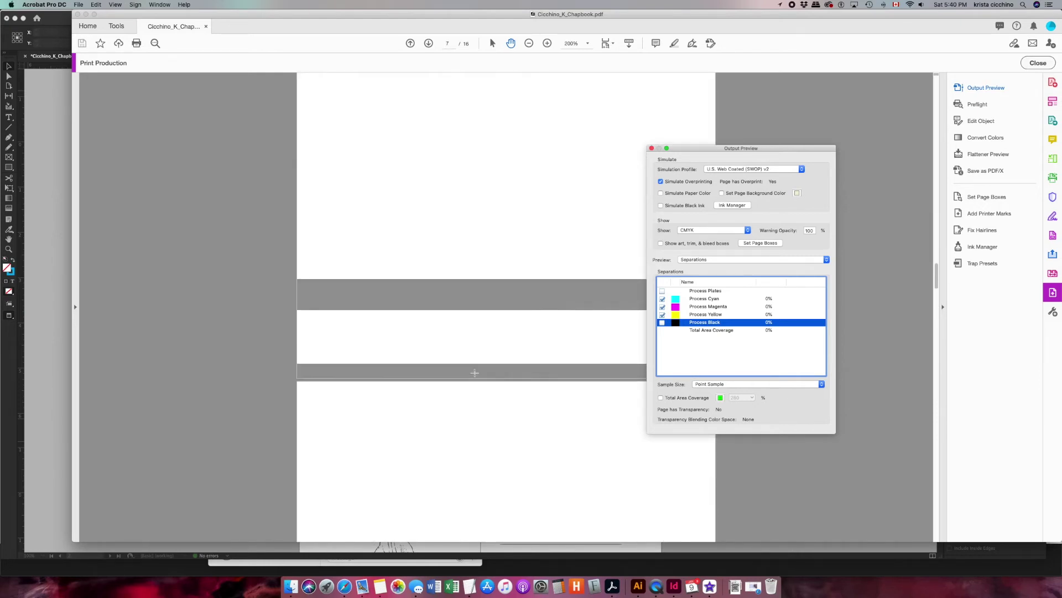
scroll(474, 372, down, 4)
scroll(475, 372, down, 5)
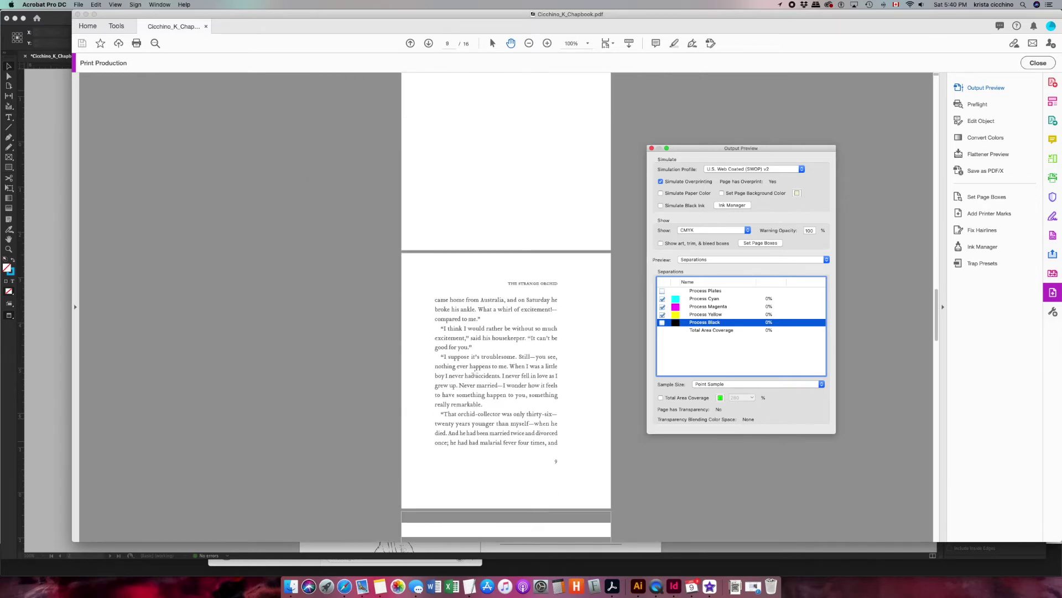
- Compare page 9 with the pages before it, back to page 5, with the black plate hidden
scroll(475, 372, up, 2)
scroll(475, 373, up, 1)
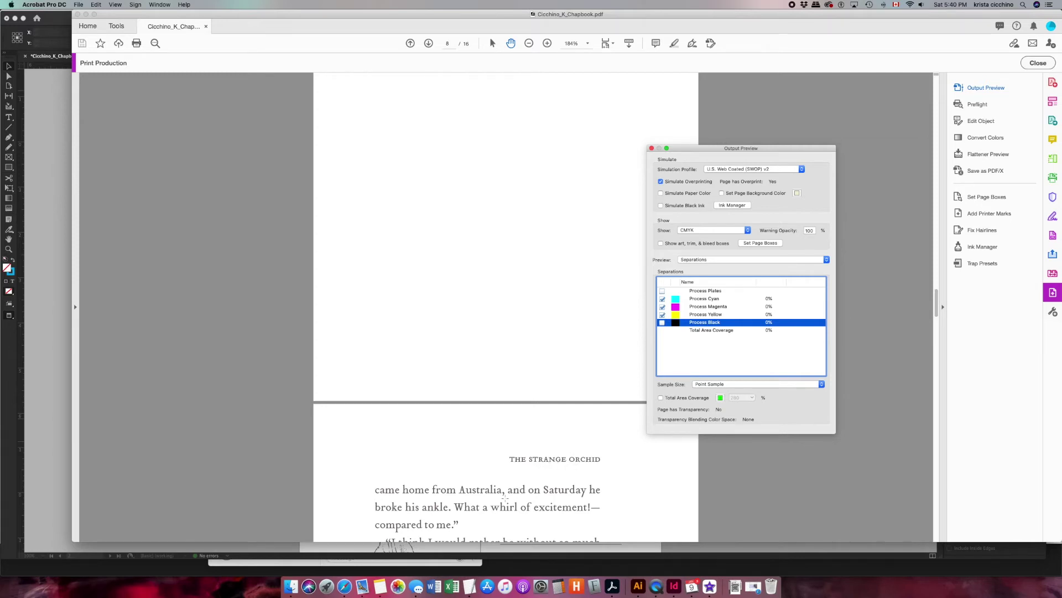
scroll(474, 334, up, 10)
scroll(475, 334, up, 10)
scroll(474, 334, down, 5)
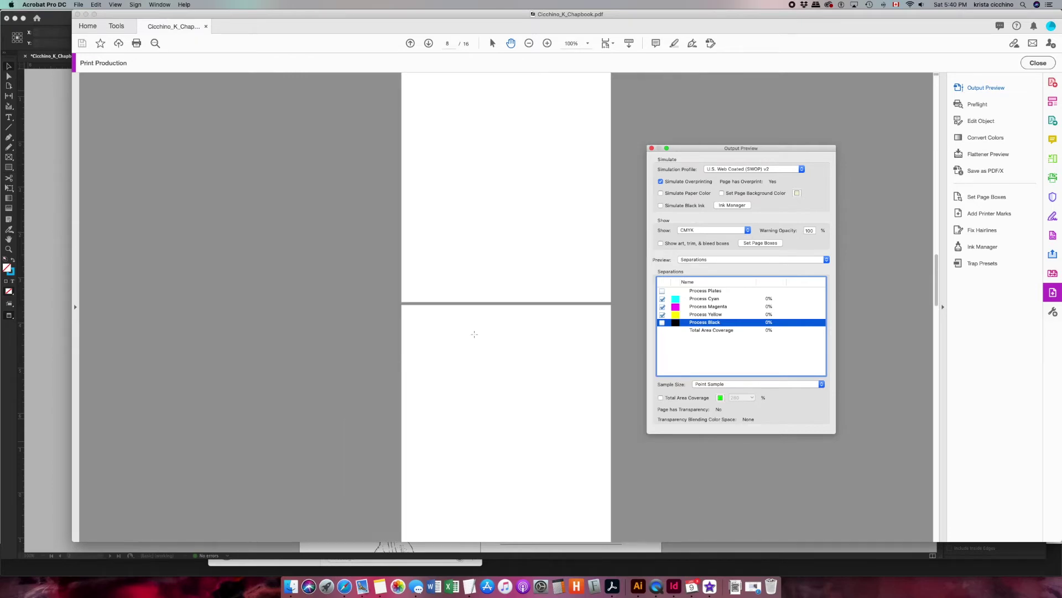
scroll(483, 286, up, 10)
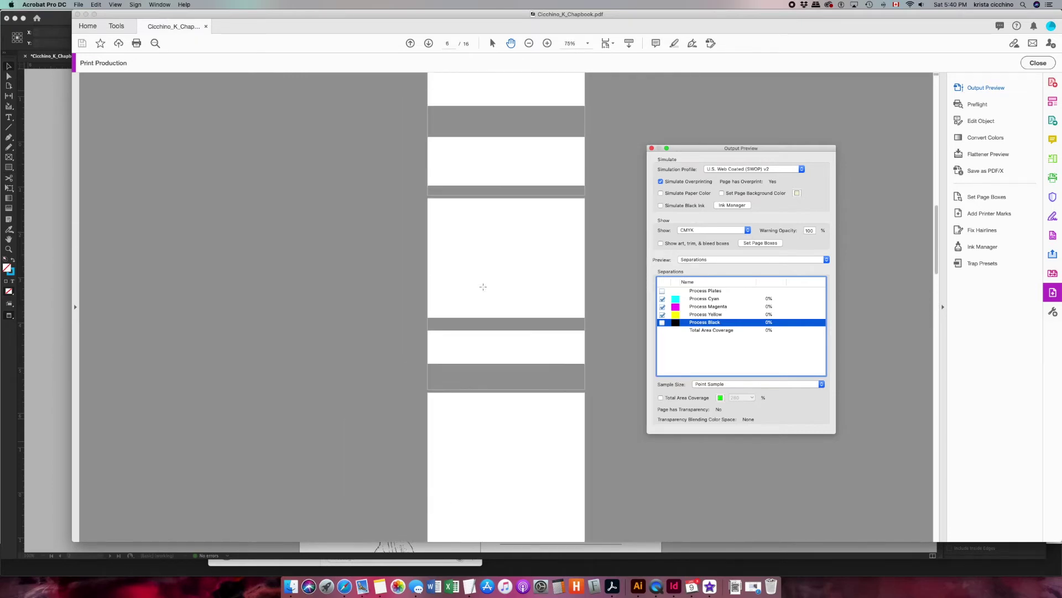
scroll(483, 287, up, 3)
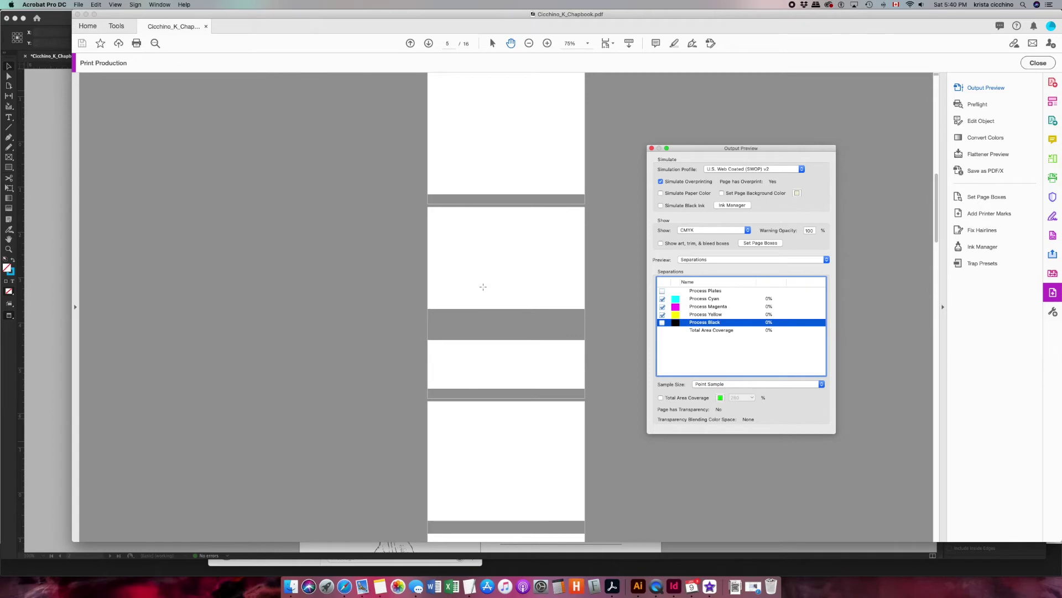
- Scan the whole PDF at 50% with black hidden, from the text pages to the colophon and back to the half title
scroll(483, 287, down, 2)
scroll(483, 287, down, 5)
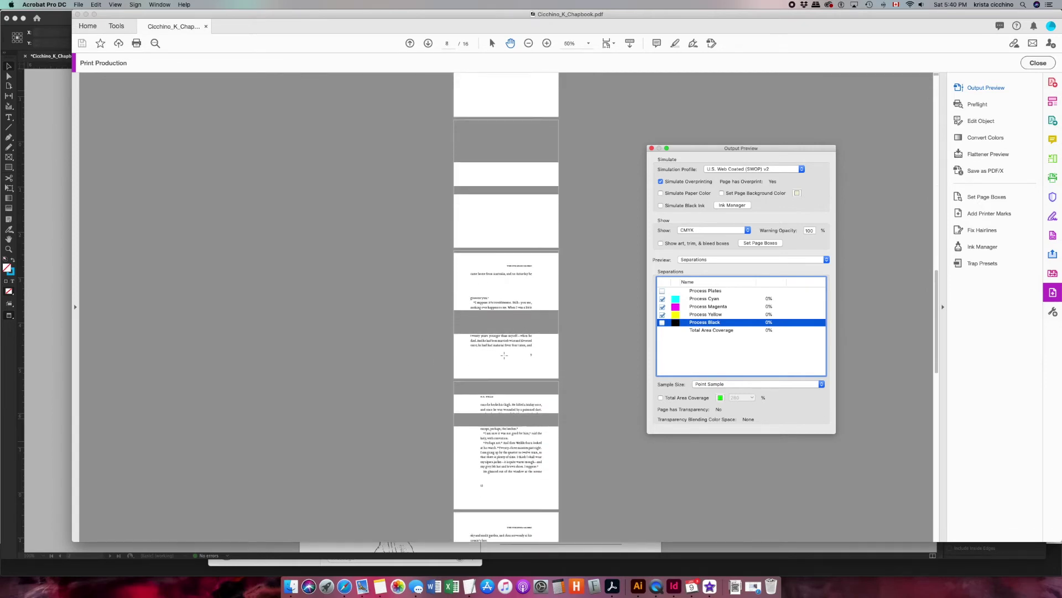
scroll(483, 286, down, 5)
scroll(504, 355, down, 7)
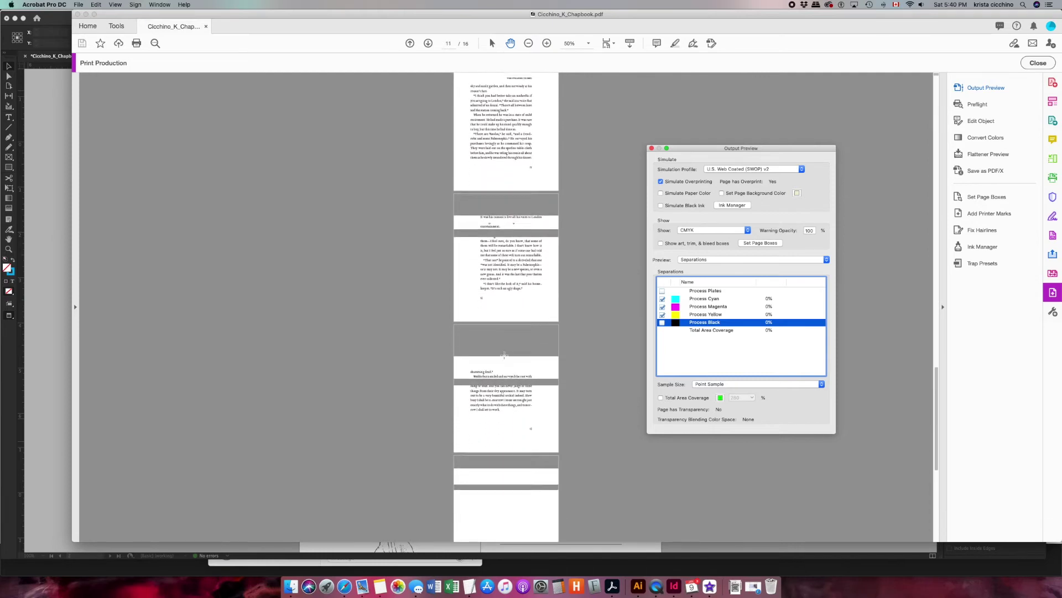
scroll(504, 355, up, 7)
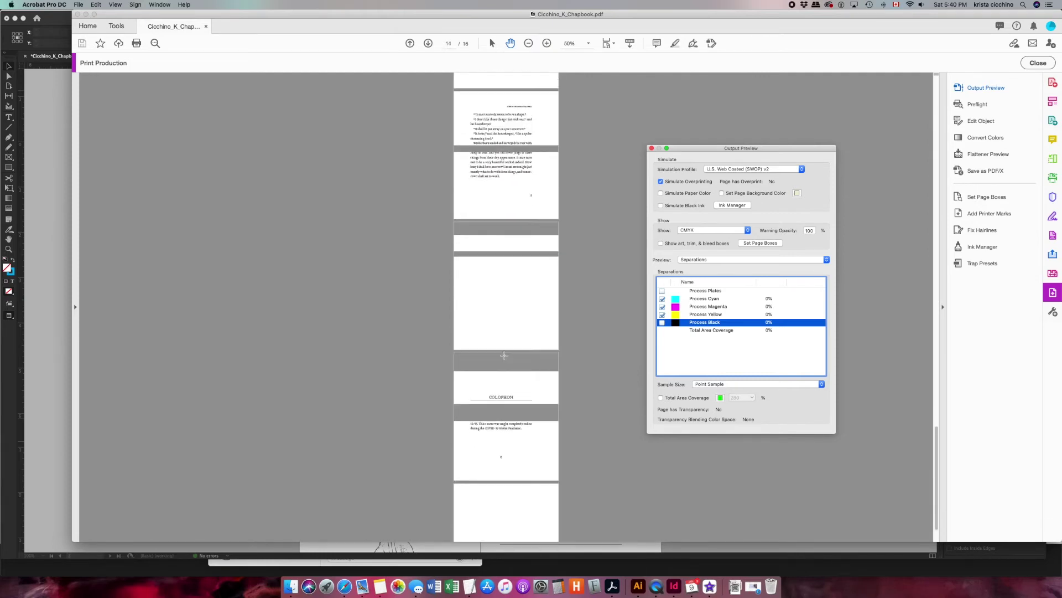
scroll(504, 355, up, 15)
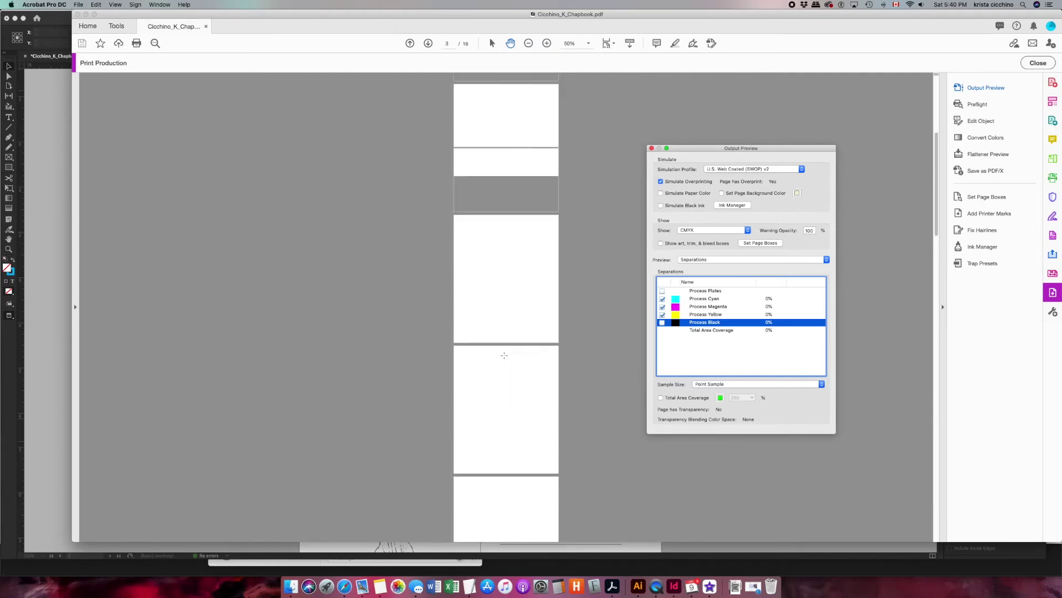
scroll(504, 355, up, 2)
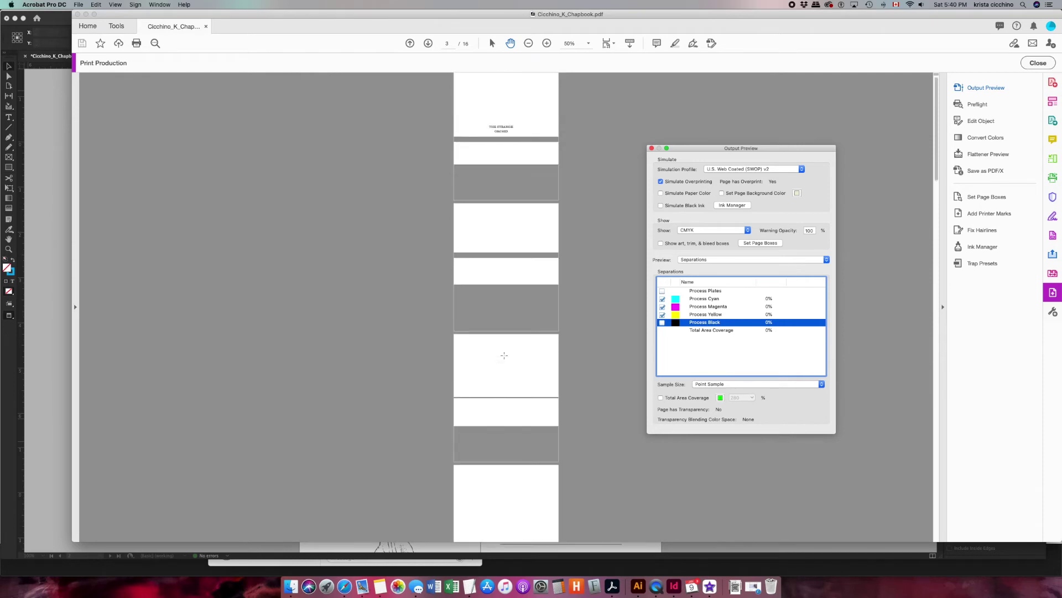
mouse_move(501, 127)
- Close Output Preview, look over the normal pages, and close the Print Production tools and the chapbook PDF
click(652, 148)
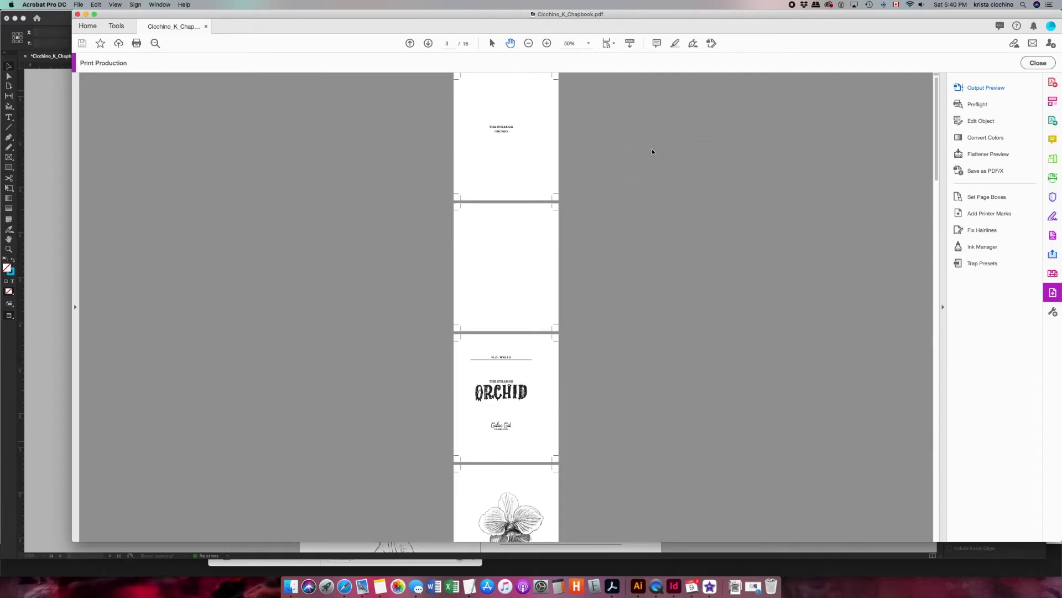
scroll(543, 258, down, 10)
scroll(542, 241, down, 15)
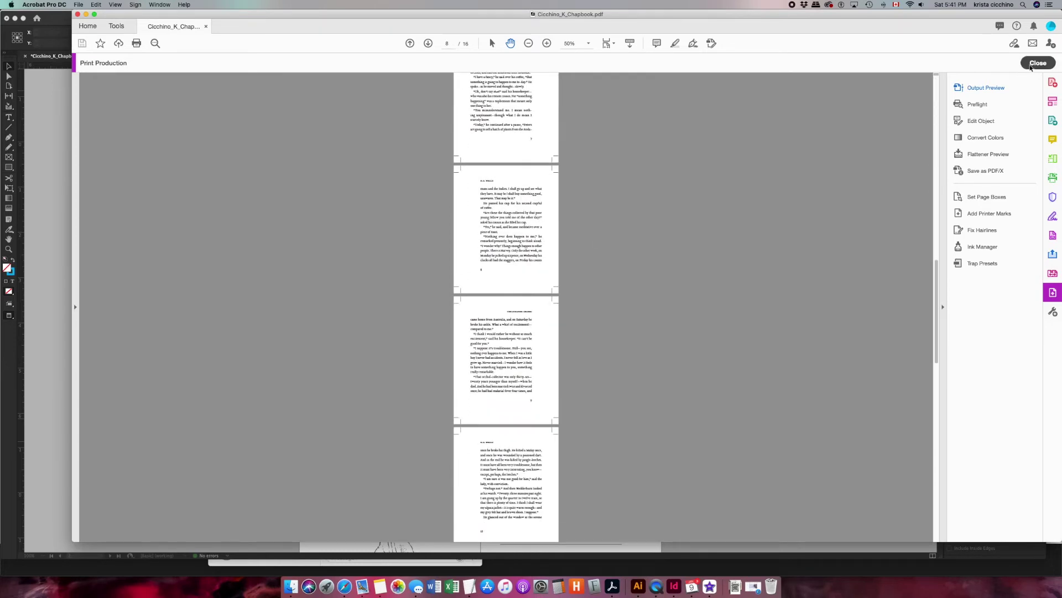
click(1031, 65)
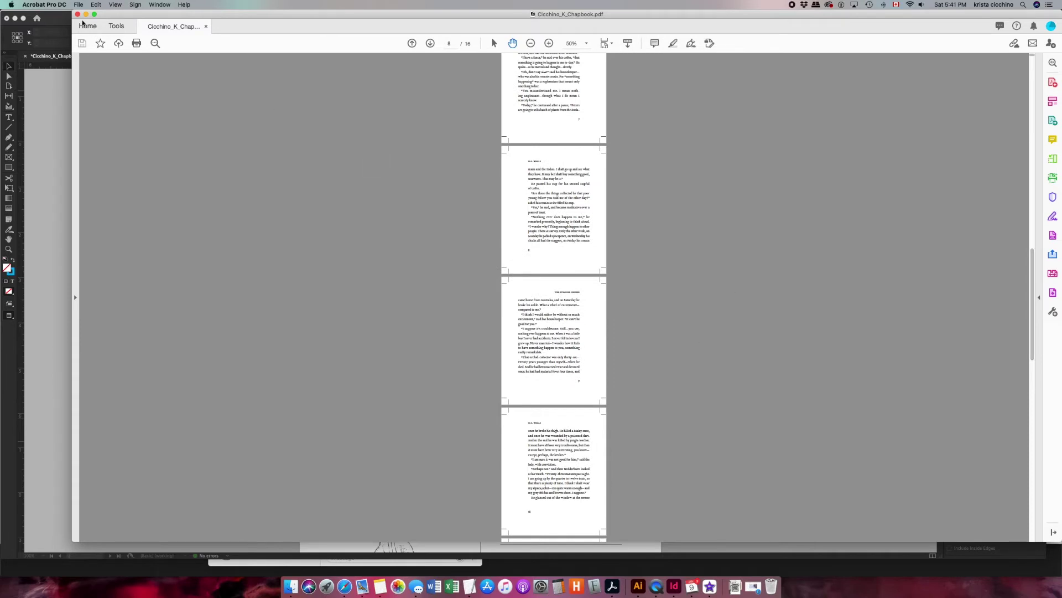
click(78, 14)
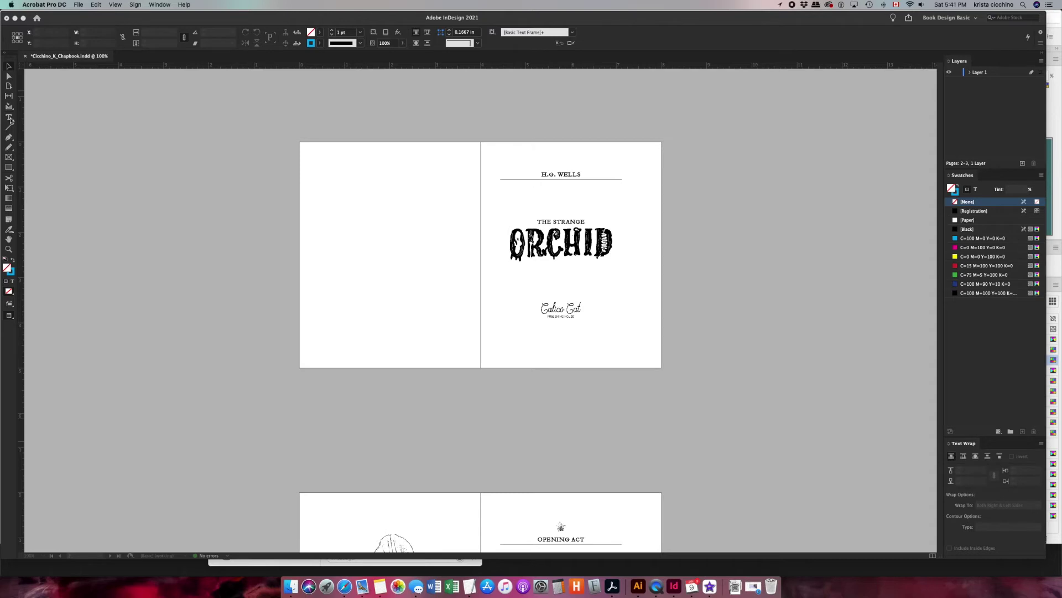
- Switch to InDesign and select the half-title text "The Strange Orchid" on page 1 with the Type tool to check its color swatch
click(160, 145)
click(14, 117)
scroll(258, 219, up, 10)
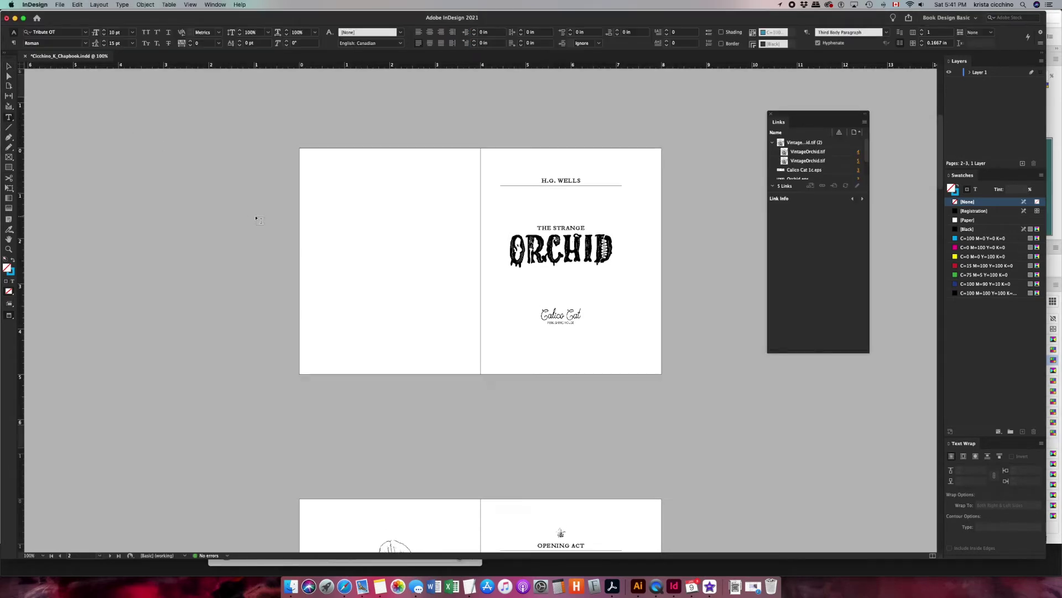
drag(537, 228, 589, 241)
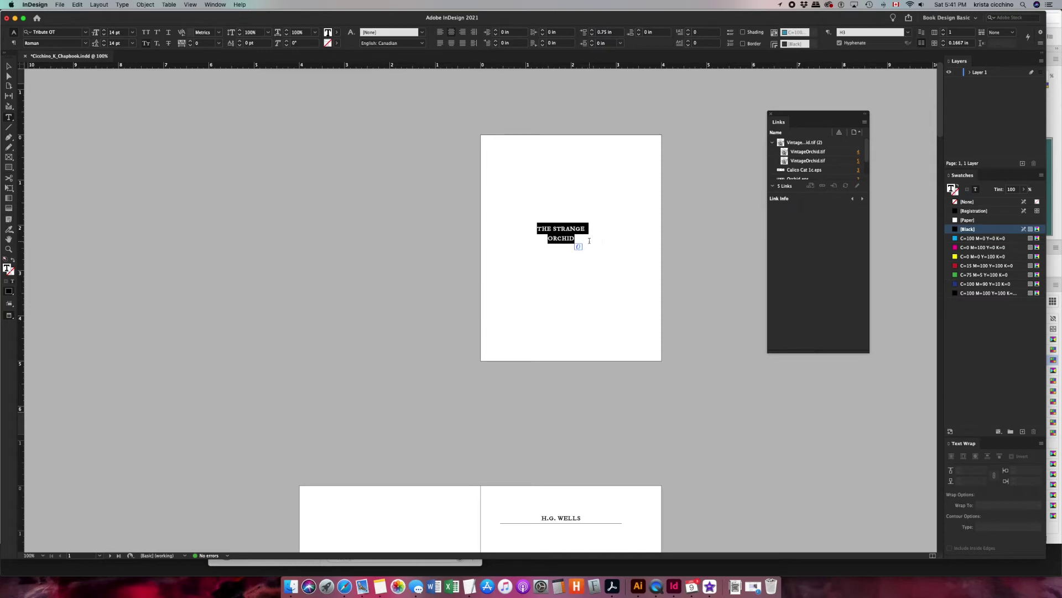
triple_click(562, 226)
click(547, 235)
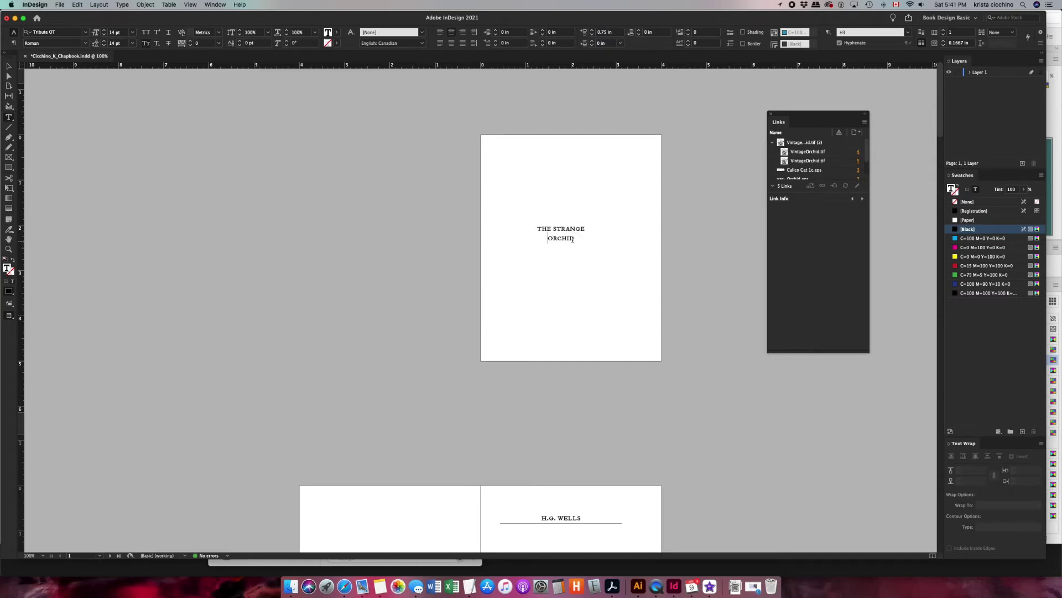
drag(573, 239, 517, 225)
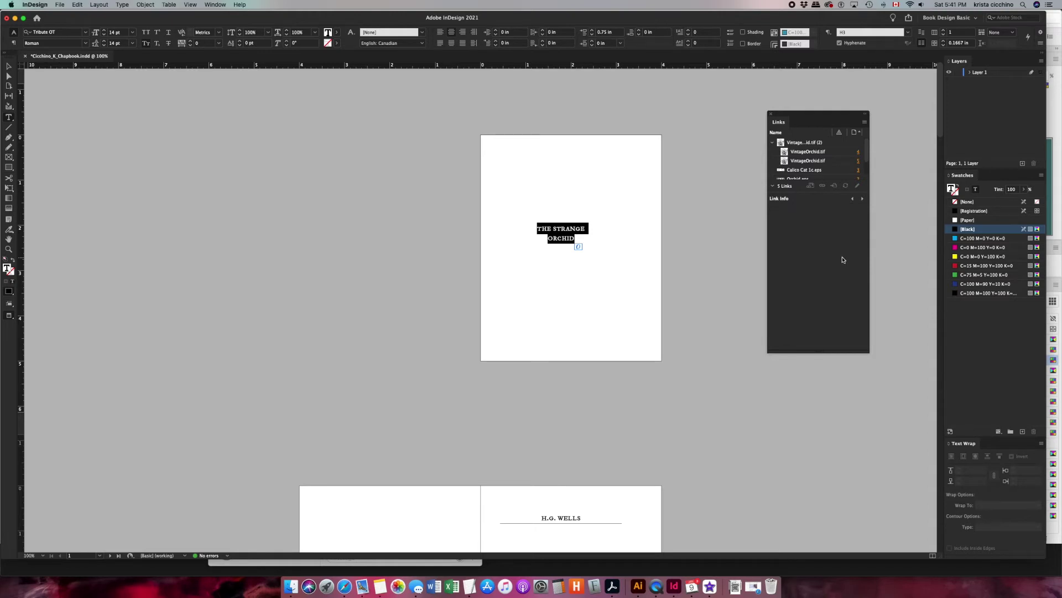
- Show the Character Styles and Paragraph Styles panels to see which styles the half-title text uses
click(216, 5)
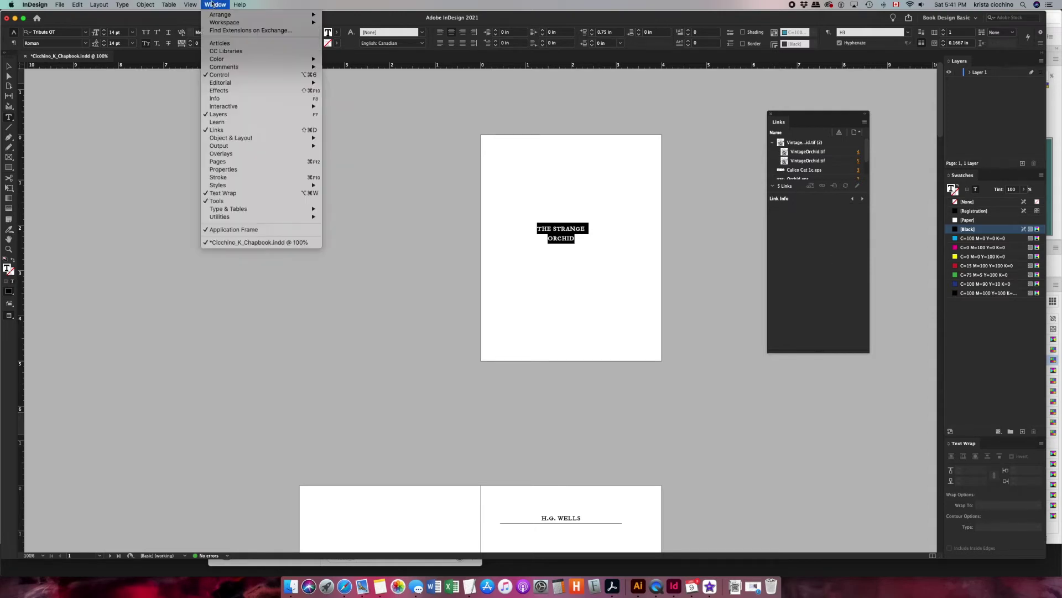
mouse_move(240, 186)
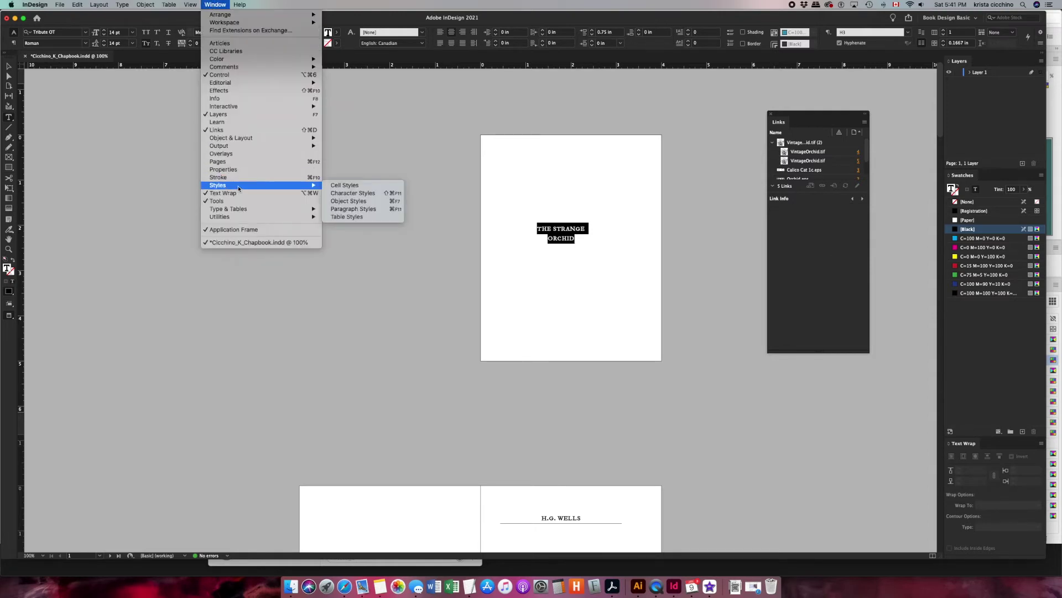
click(345, 193)
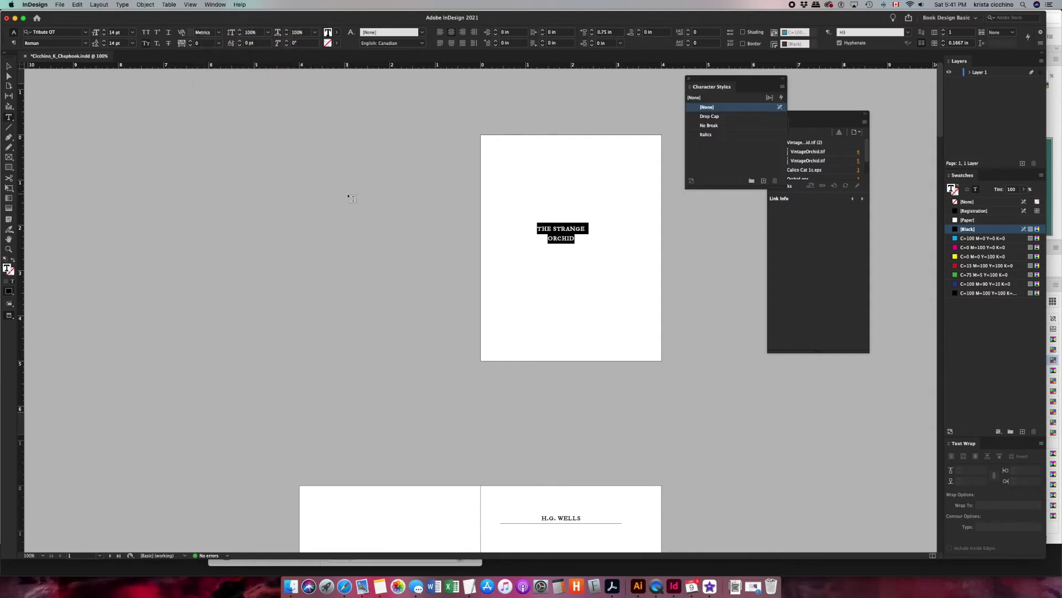
click(213, 4)
mouse_move(238, 185)
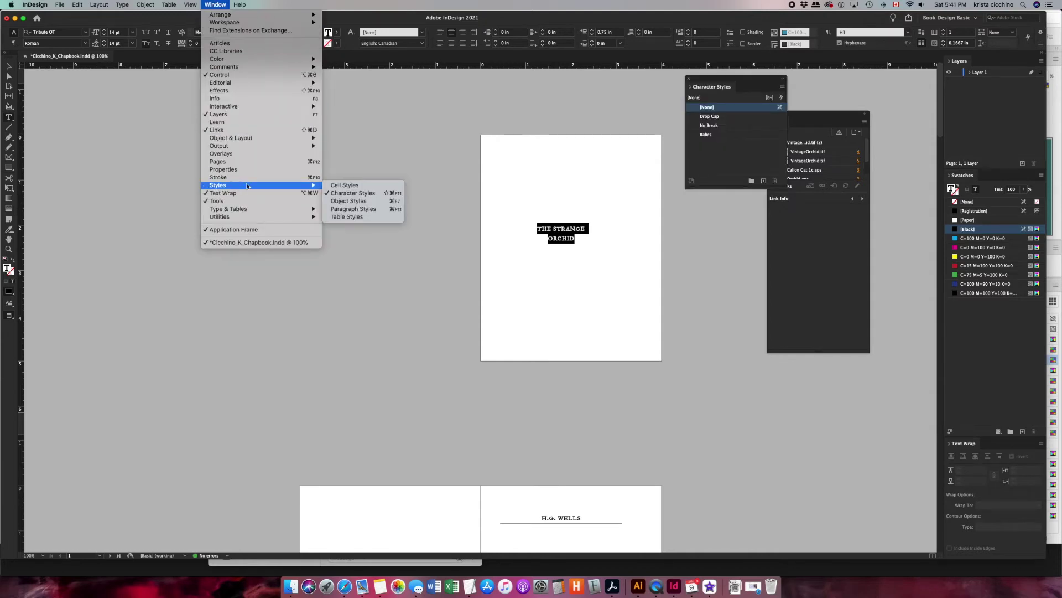
click(343, 209)
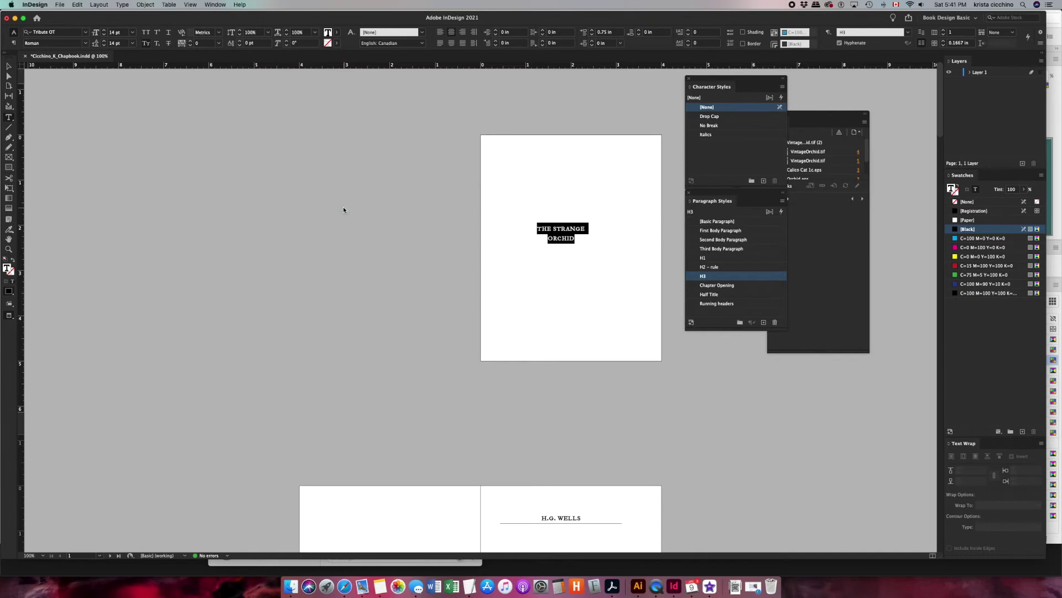
- Edit the H3 paragraph style used by the half title so its character color is [Black]
click(568, 227)
drag(541, 228, 574, 237)
click(9, 67)
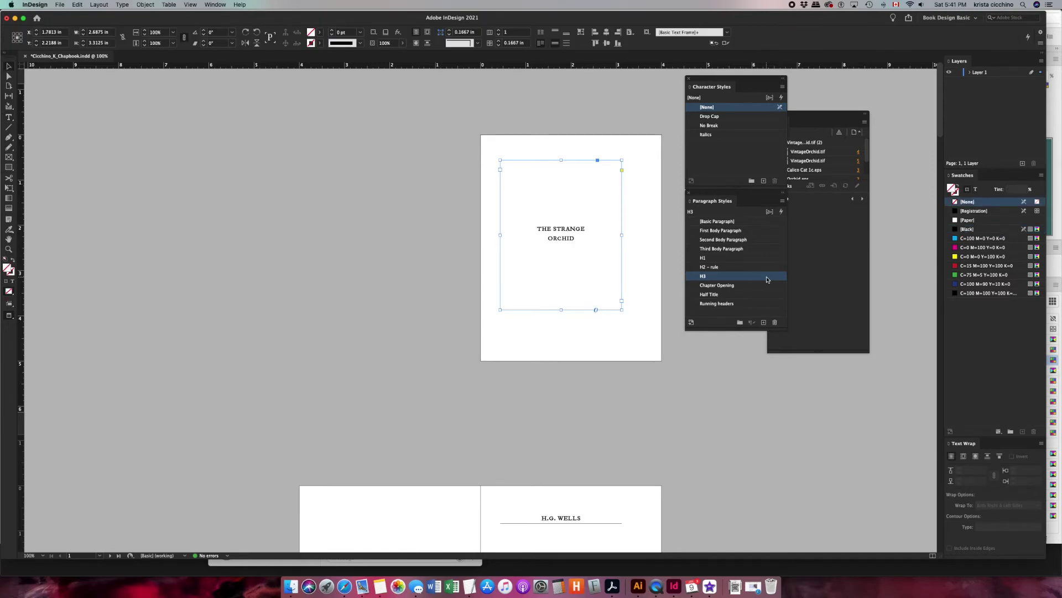
double_click(767, 276)
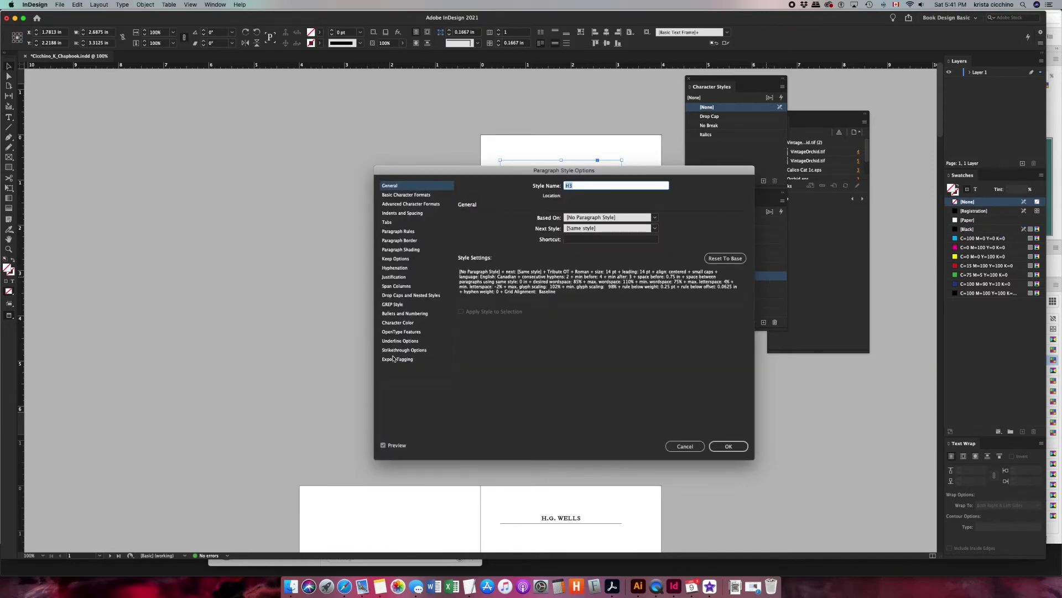
click(396, 323)
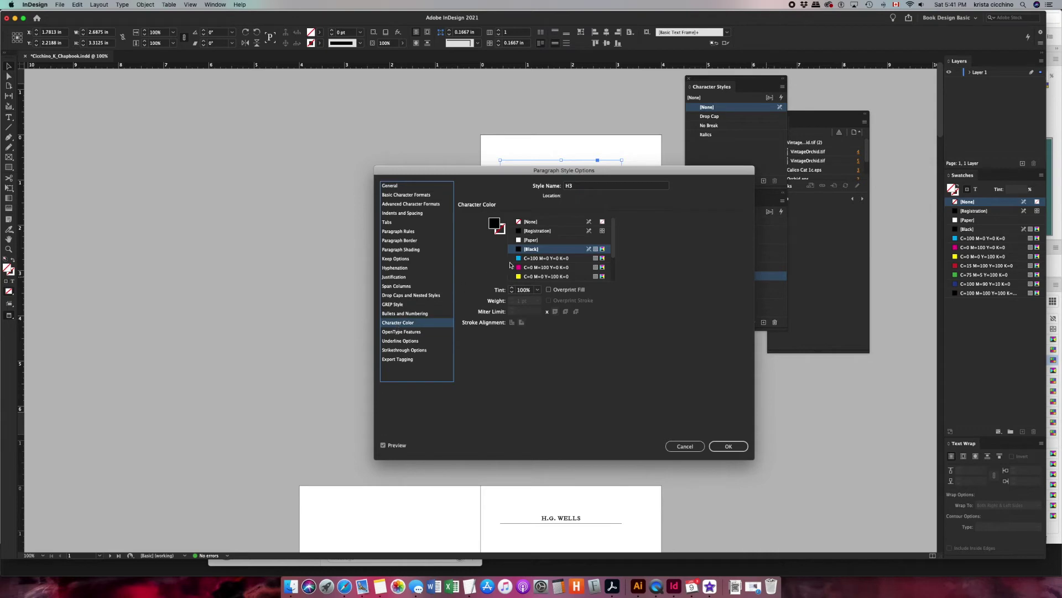
click(528, 250)
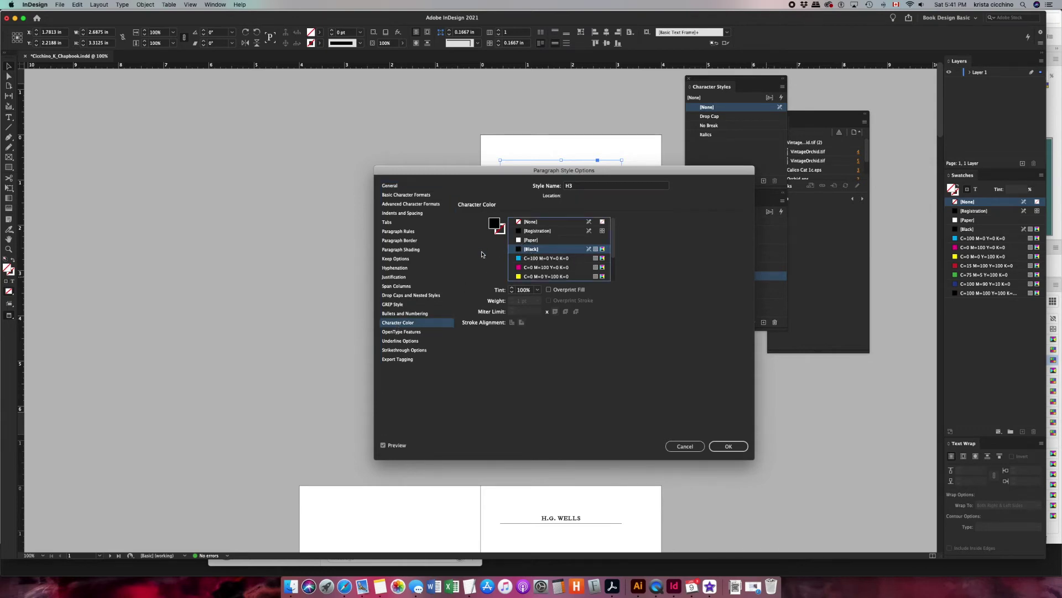
click(726, 446)
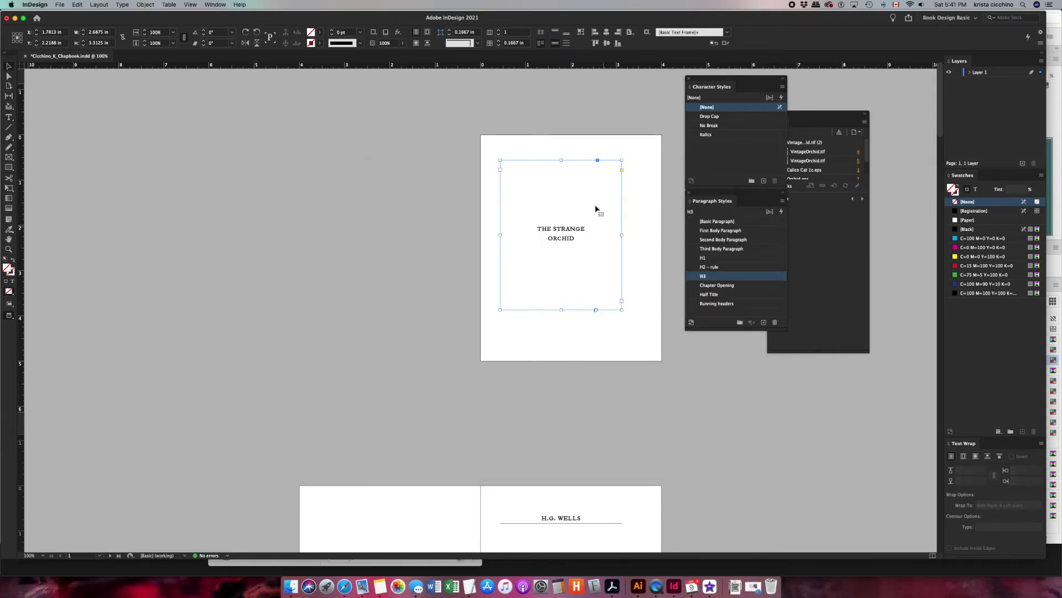
- With nothing selected, delete the four-color black swatch starting C=100 M=100 Y=100 and replace it with the defined swatch [Black]
click(182, 171)
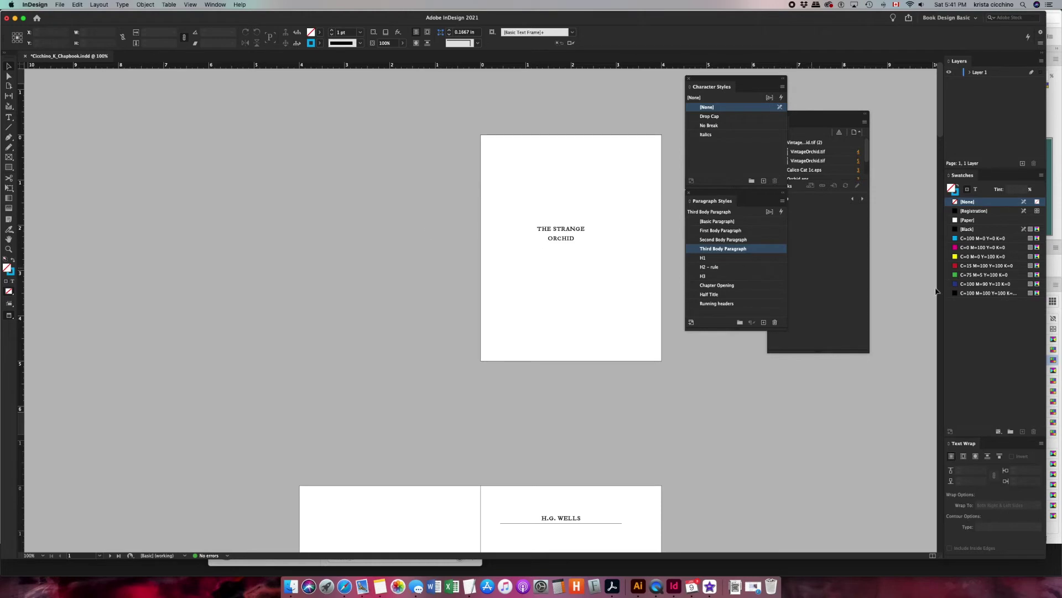
click(990, 291)
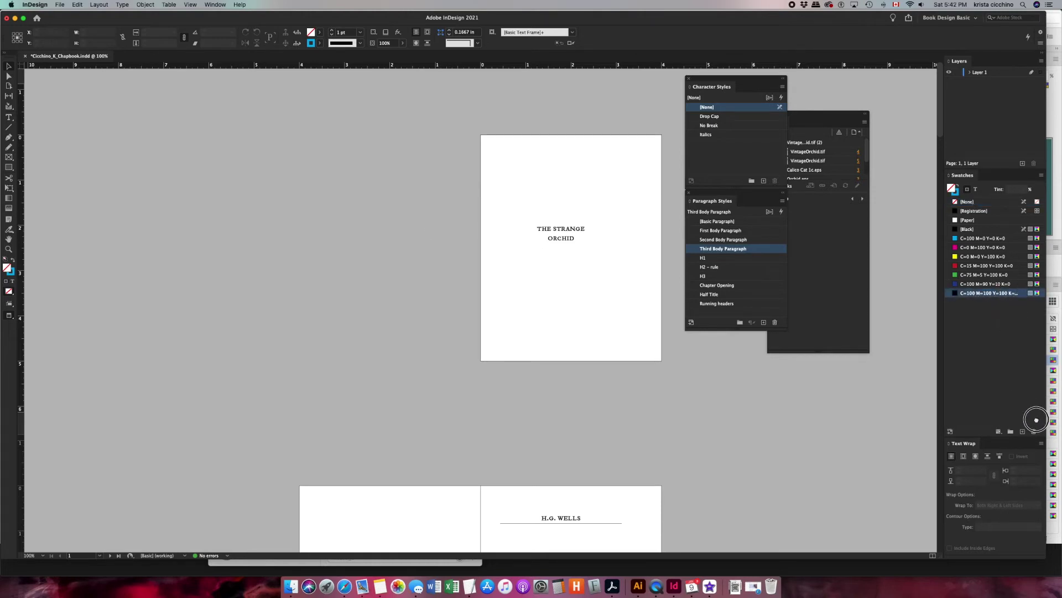
click(1034, 431)
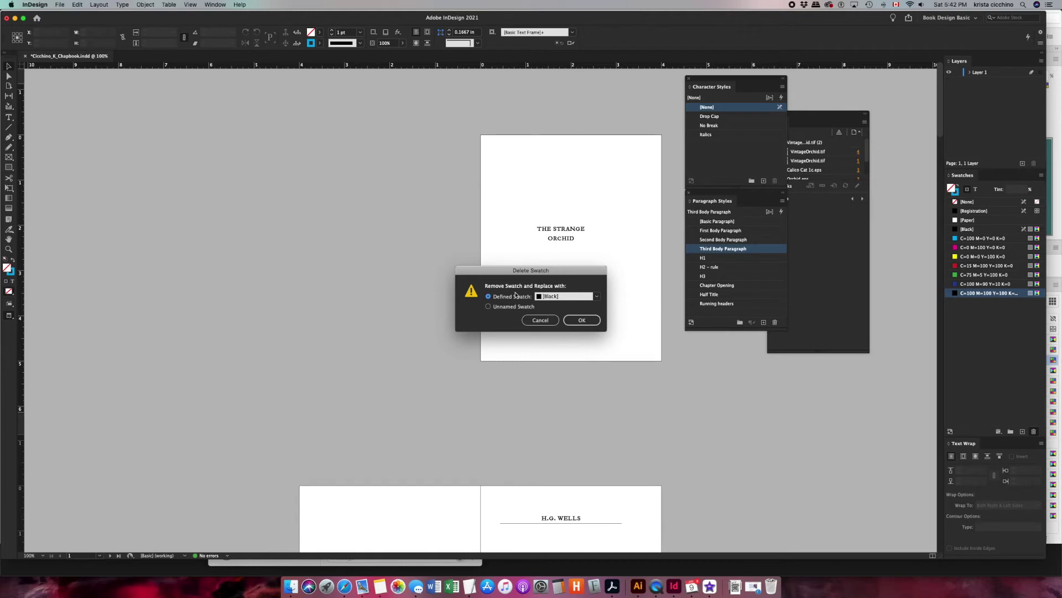
click(599, 296)
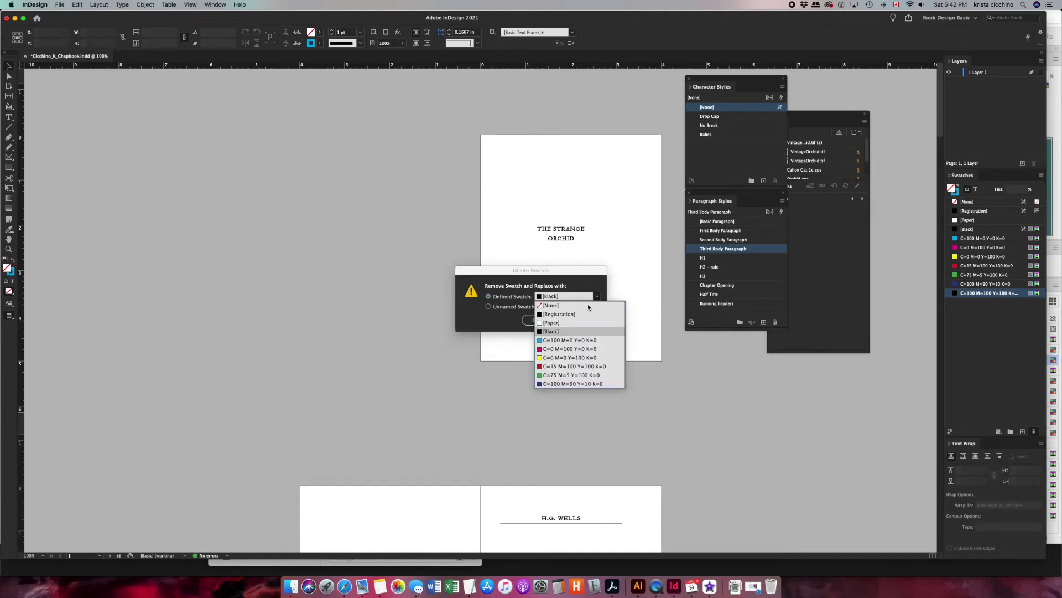
click(557, 331)
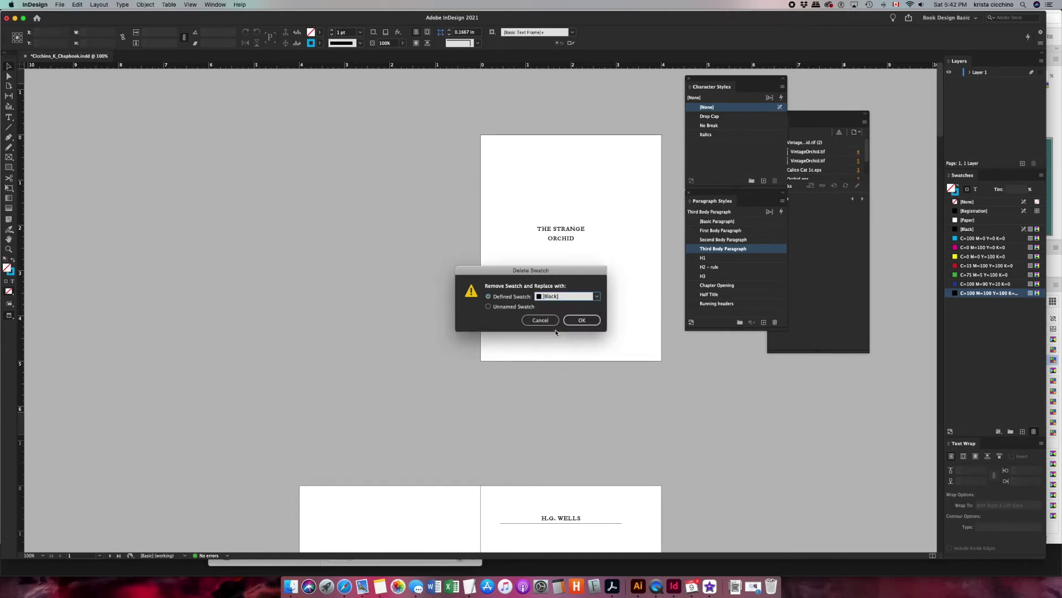
click(597, 297)
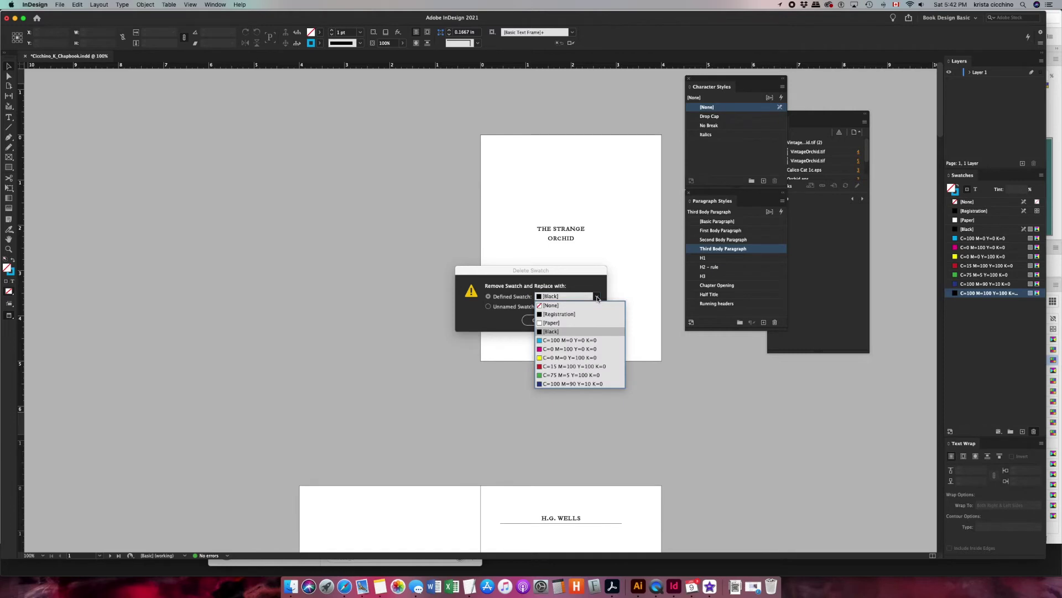
click(554, 332)
click(582, 320)
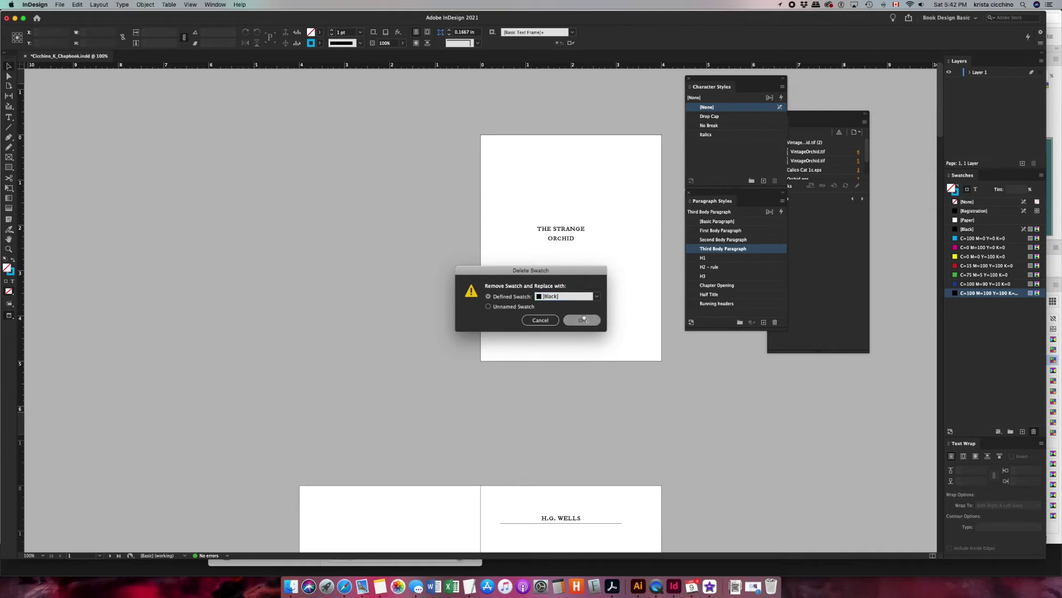
- Select the colophon's body text on page 15 and check its Third Body Paragraph style's basic character formats and character color
scroll(540, 351, down, 20)
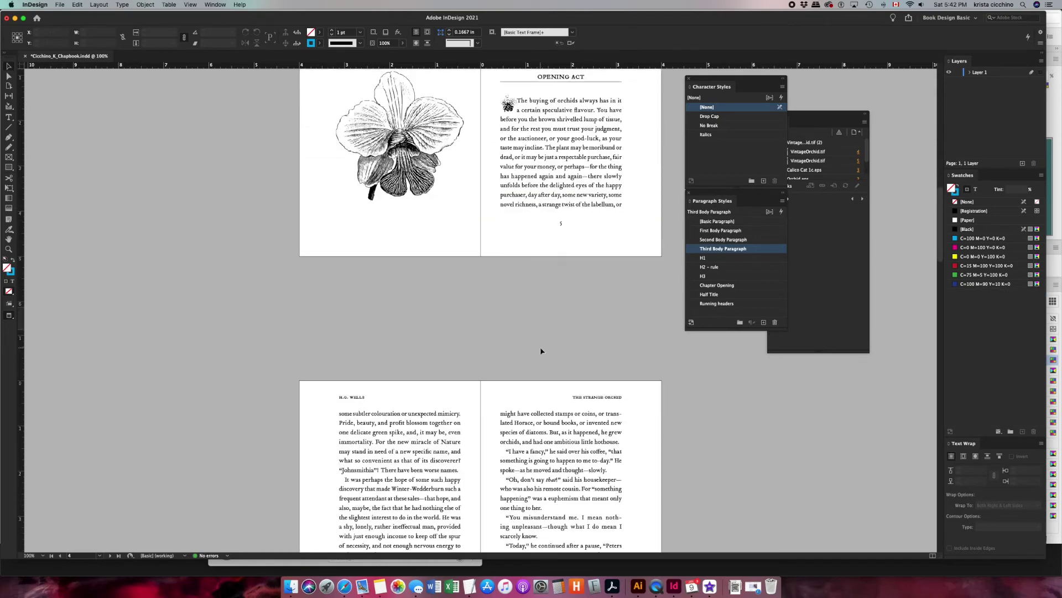
scroll(541, 350, up, 5)
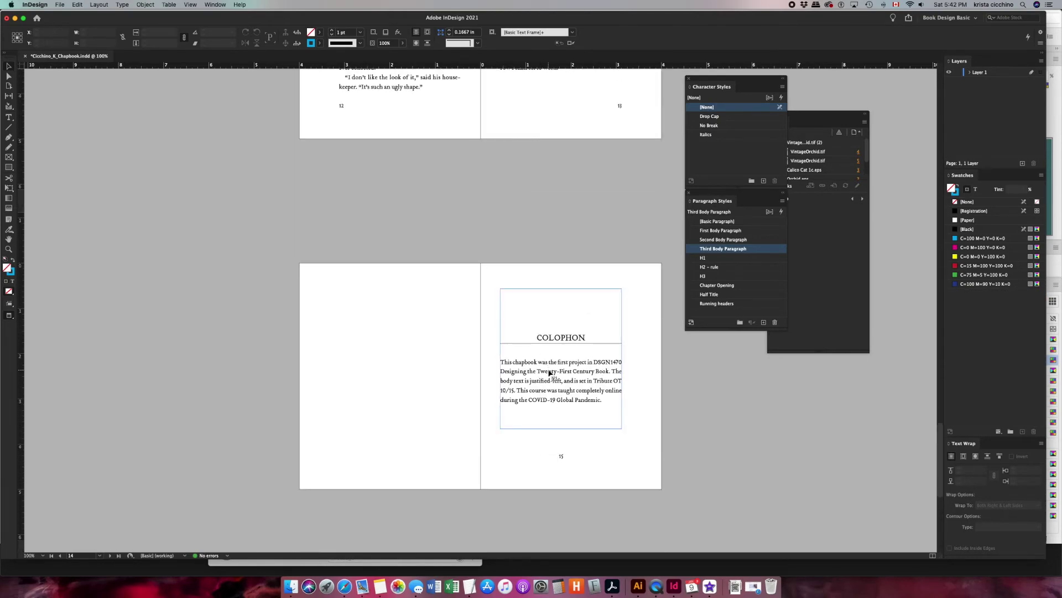
triple_click(532, 370)
click(532, 370)
drag(506, 362, 563, 401)
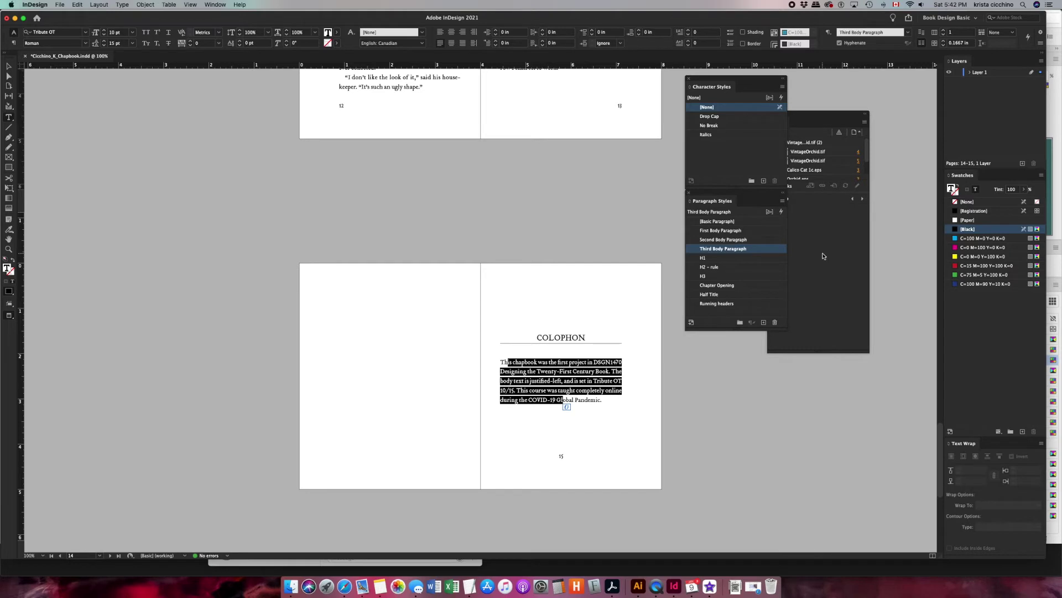
double_click(776, 251)
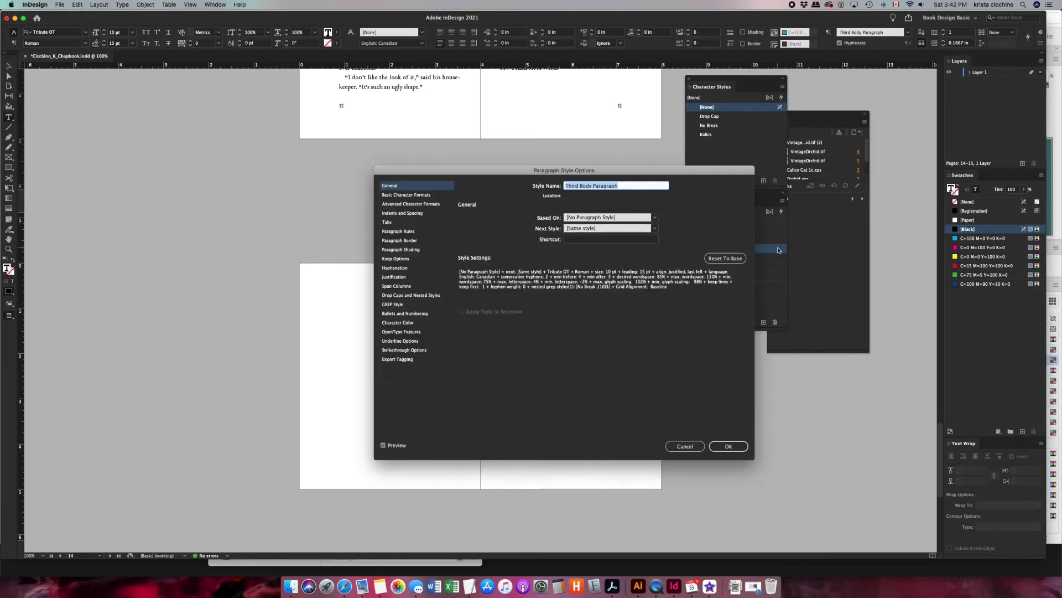
click(398, 195)
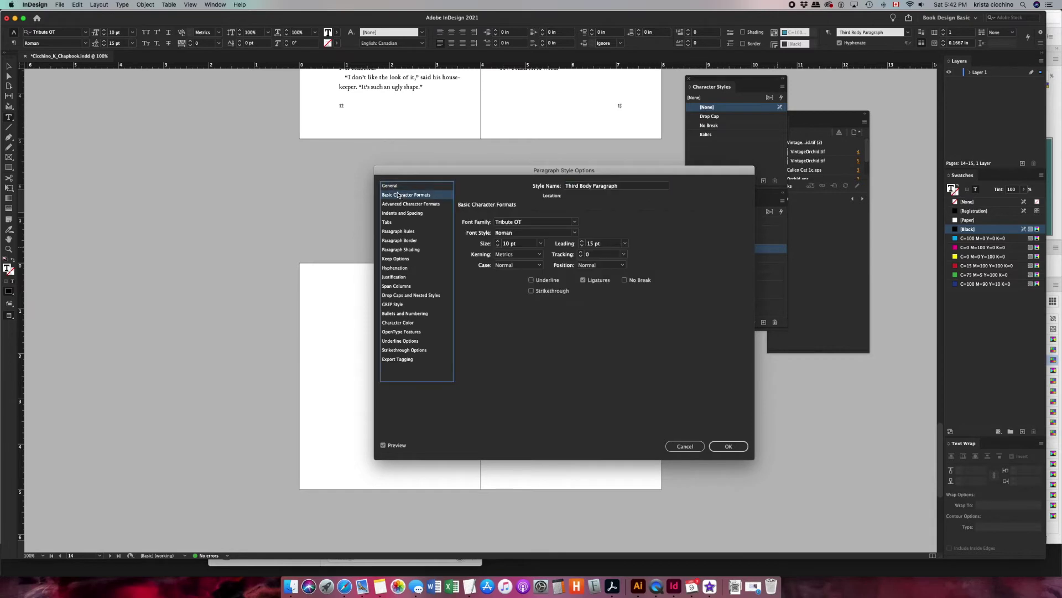
click(396, 323)
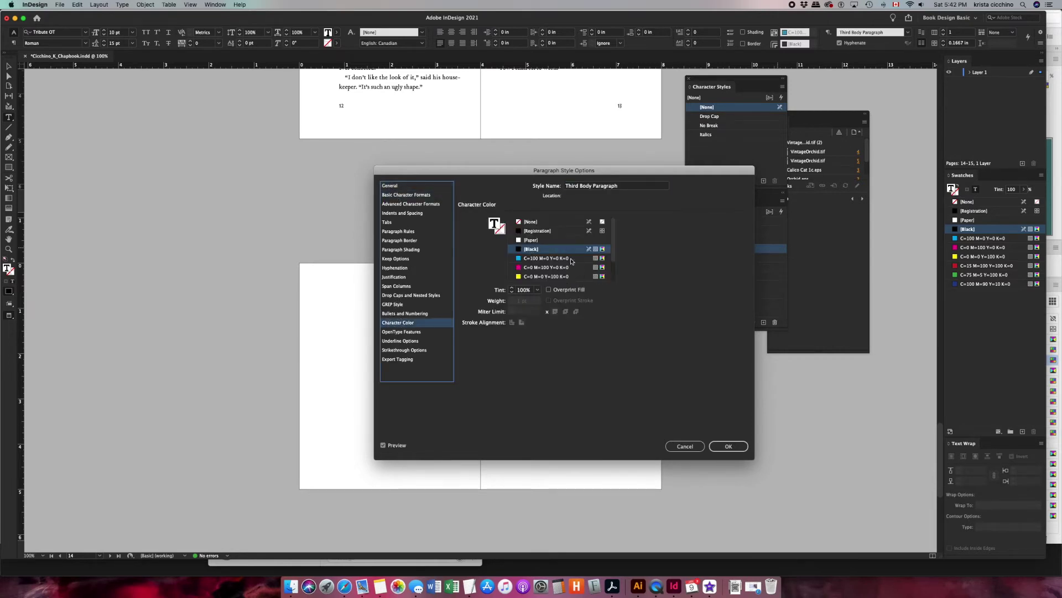
click(729, 446)
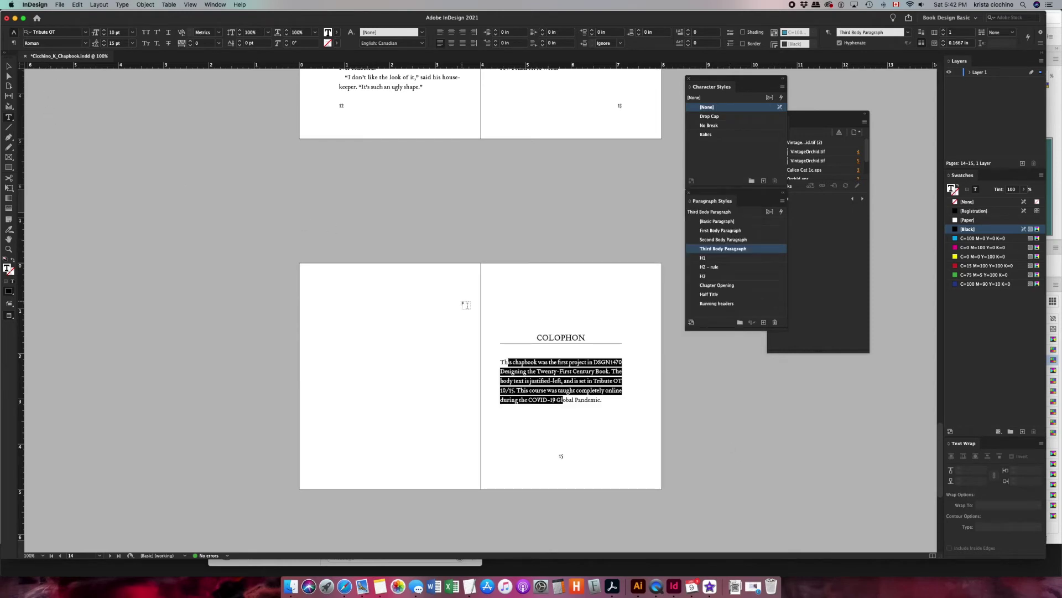
- Select the COLOPHON heading, check the Chapter Opening style's paragraph rules, base style and character color, and deselect the text
drag(542, 337, 581, 337)
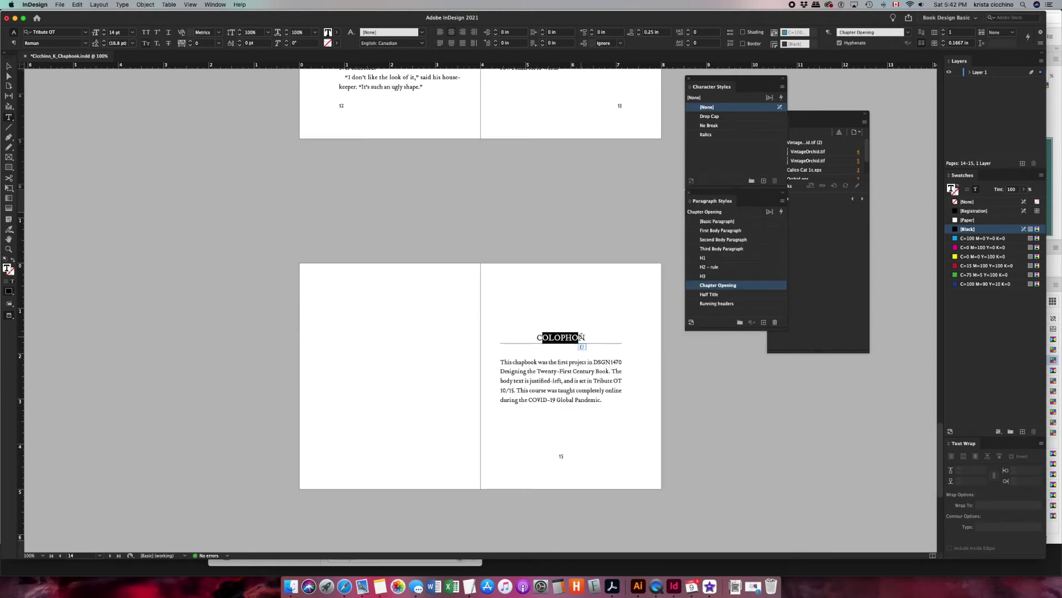
drag(561, 337, 609, 340)
double_click(579, 339)
click(574, 338)
double_click(573, 338)
double_click(773, 286)
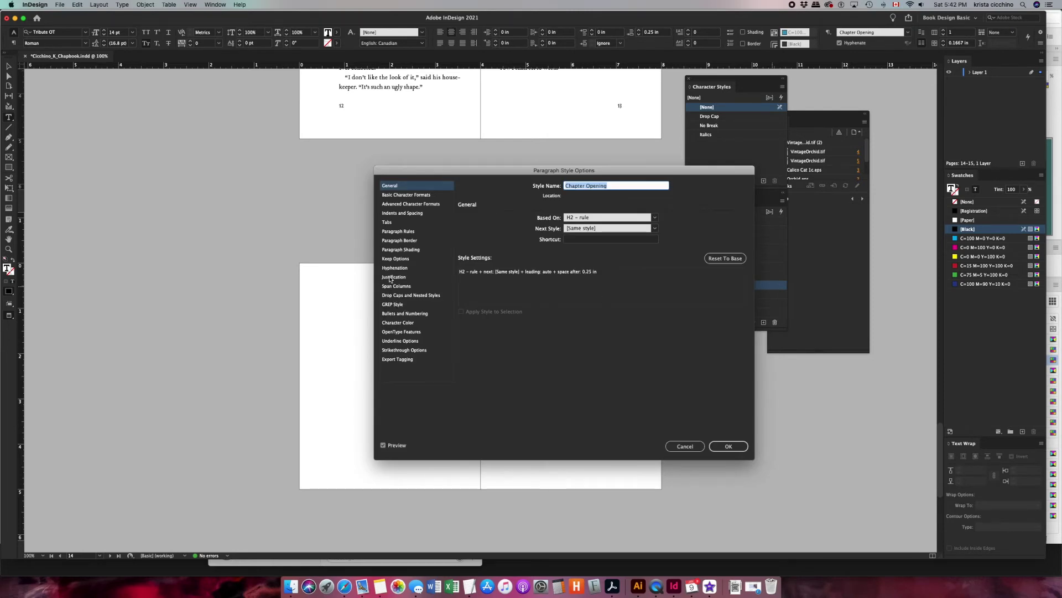
click(390, 232)
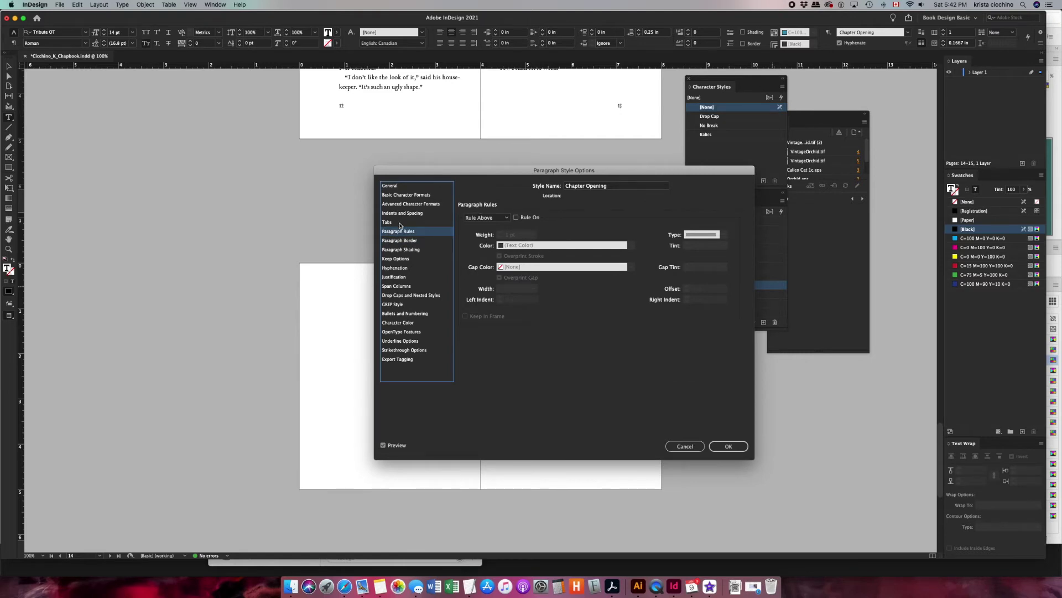
click(391, 187)
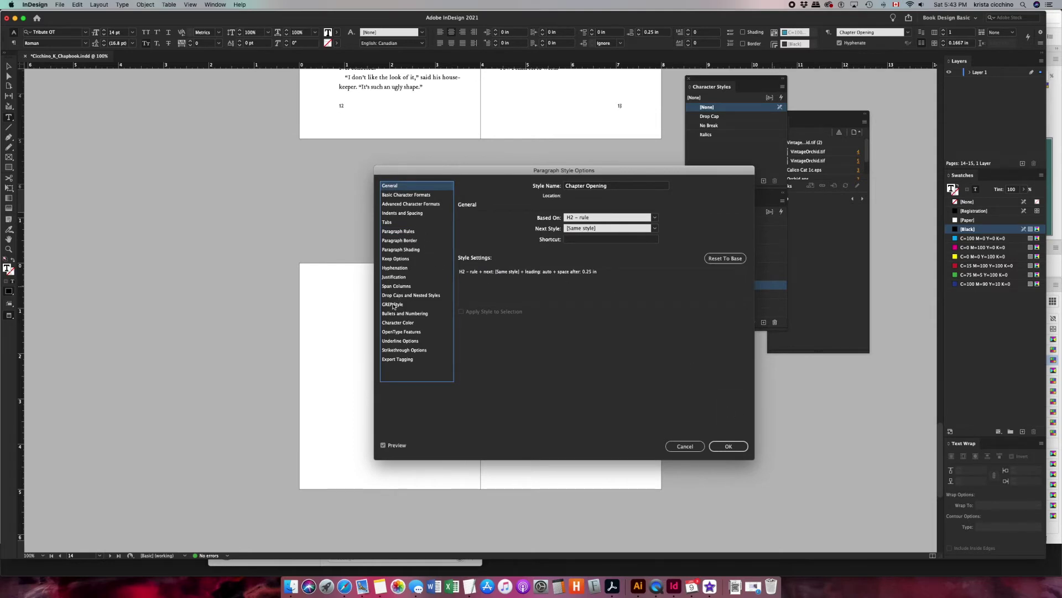
click(391, 322)
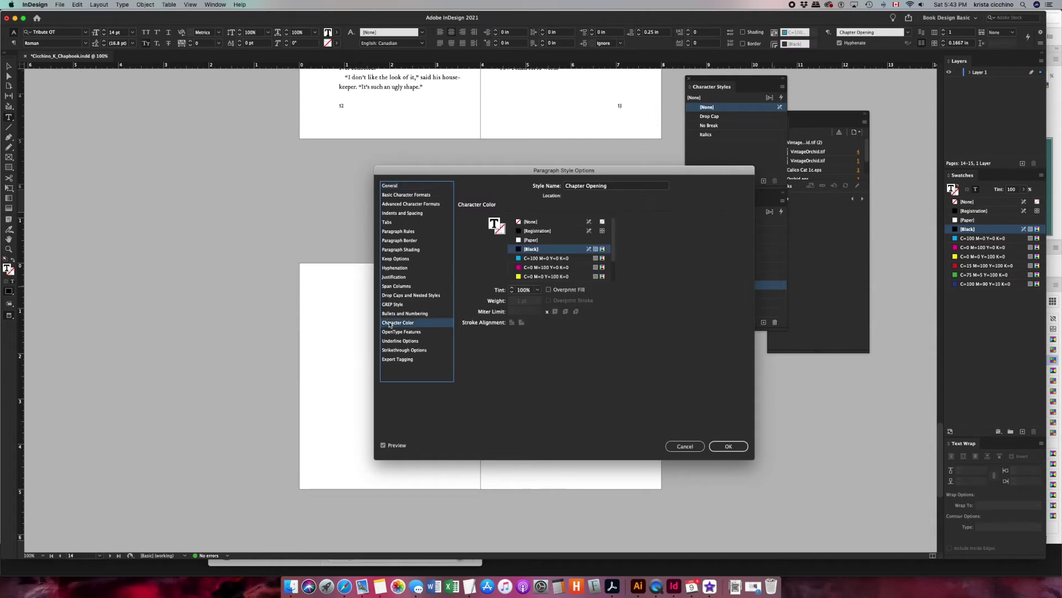
click(728, 446)
key(Escape)
click(260, 270)
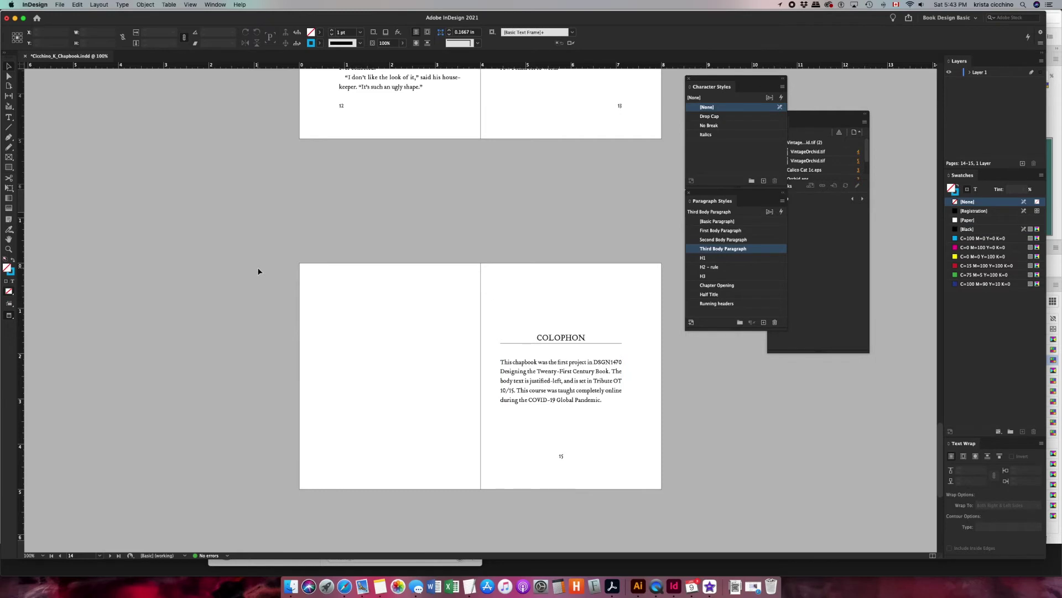
- Export the chapbook as Adobe PDF (Print) over the existing file in To Print, checking the modified Press Quality compression, marks, output and advanced settings
key(super+e)
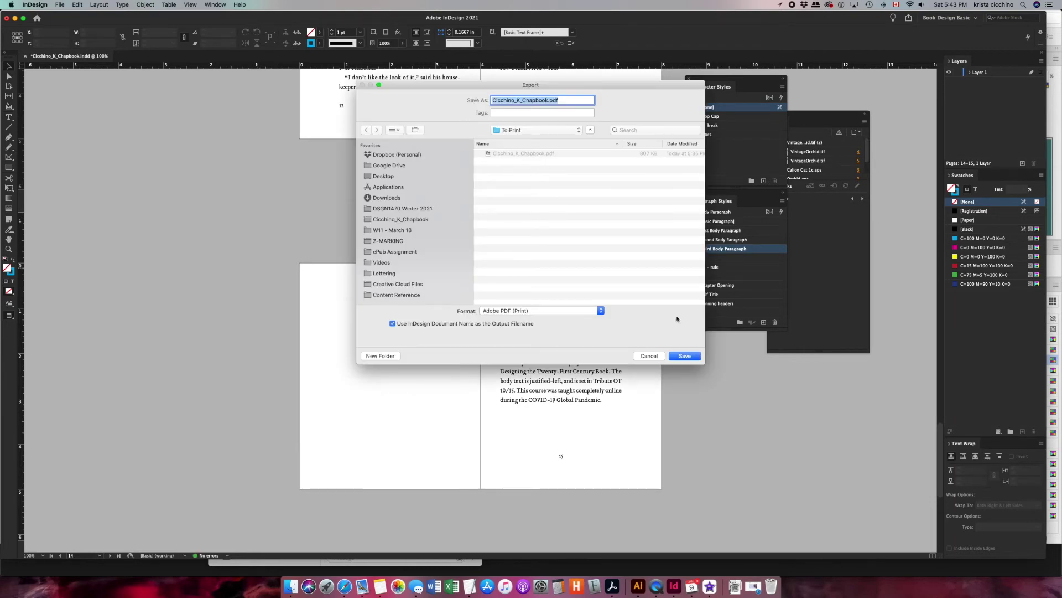
click(684, 357)
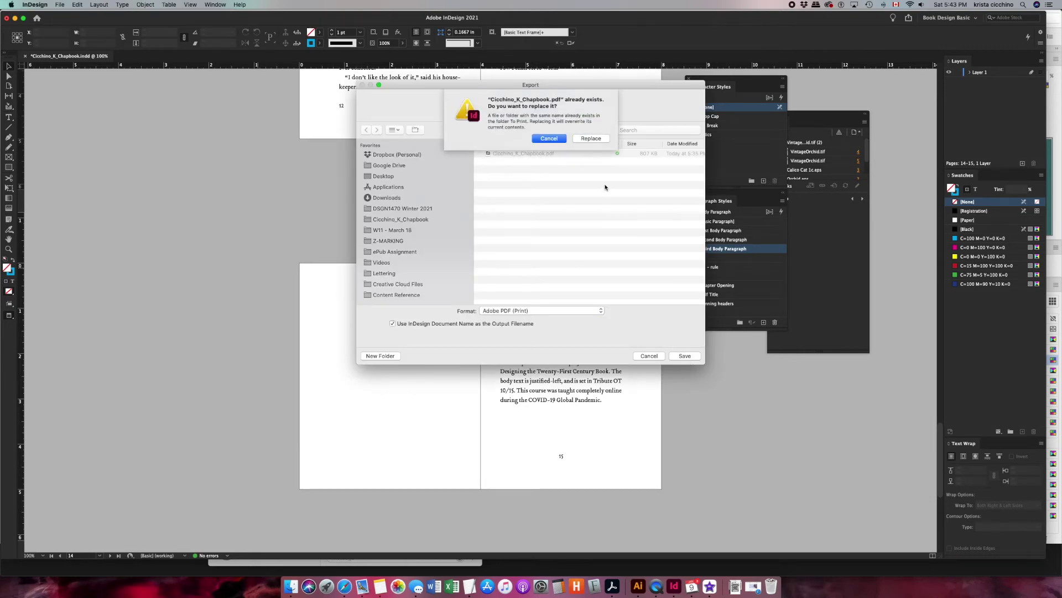
click(591, 139)
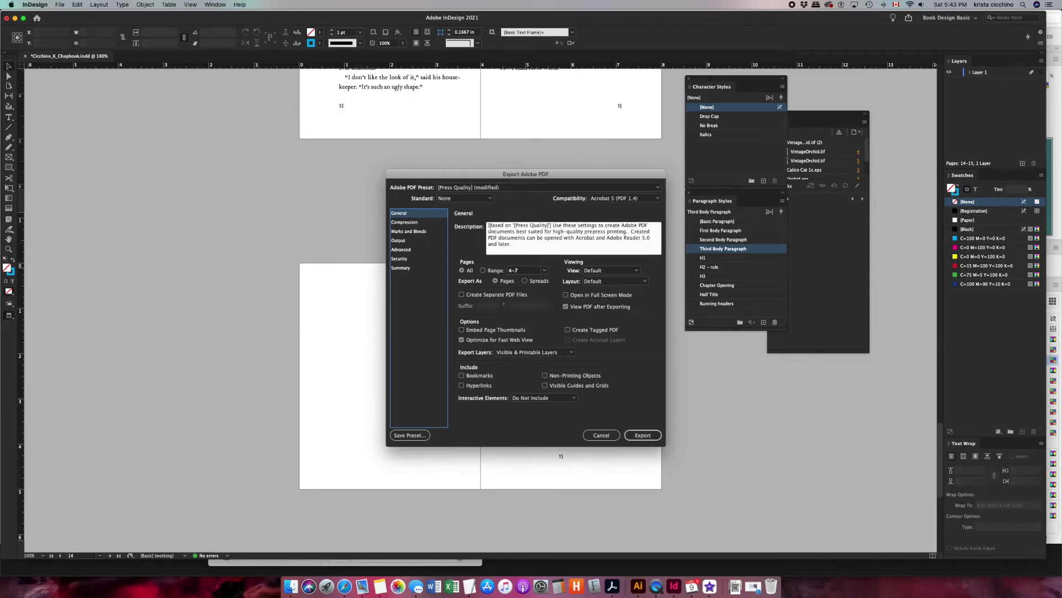
click(405, 223)
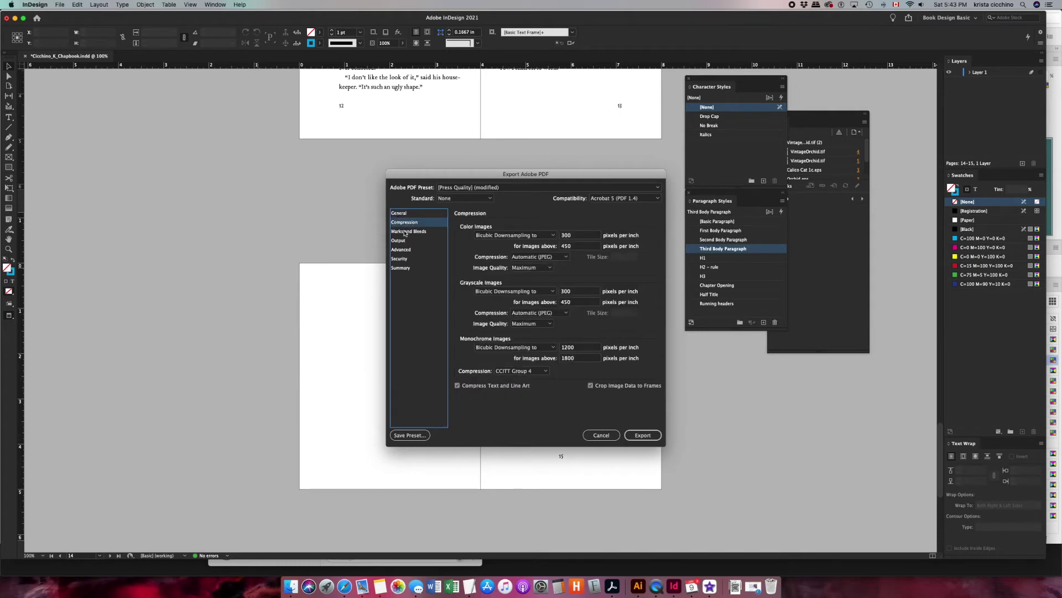
click(406, 232)
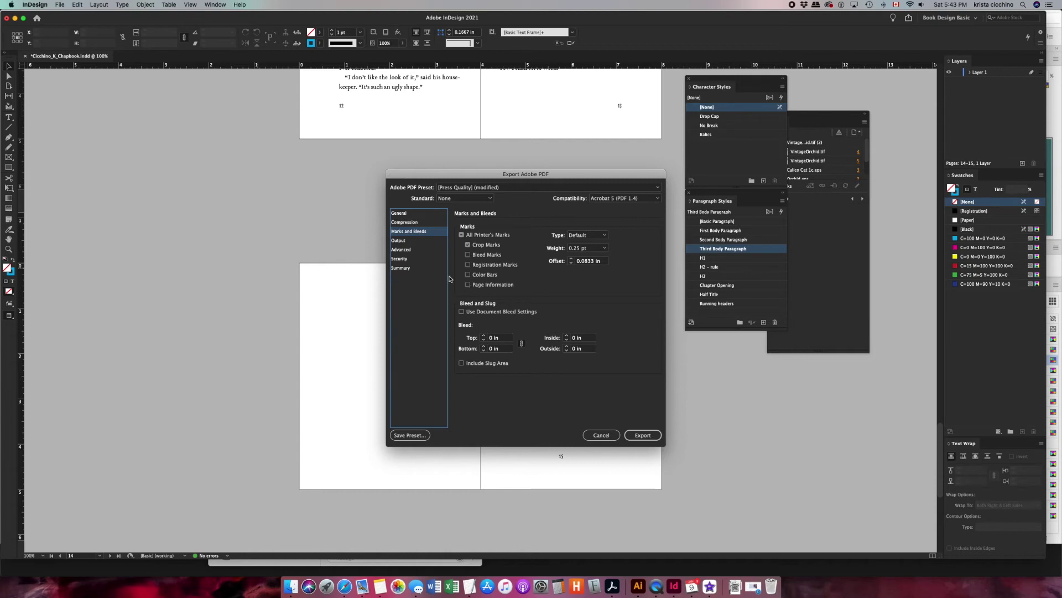
click(403, 242)
click(406, 249)
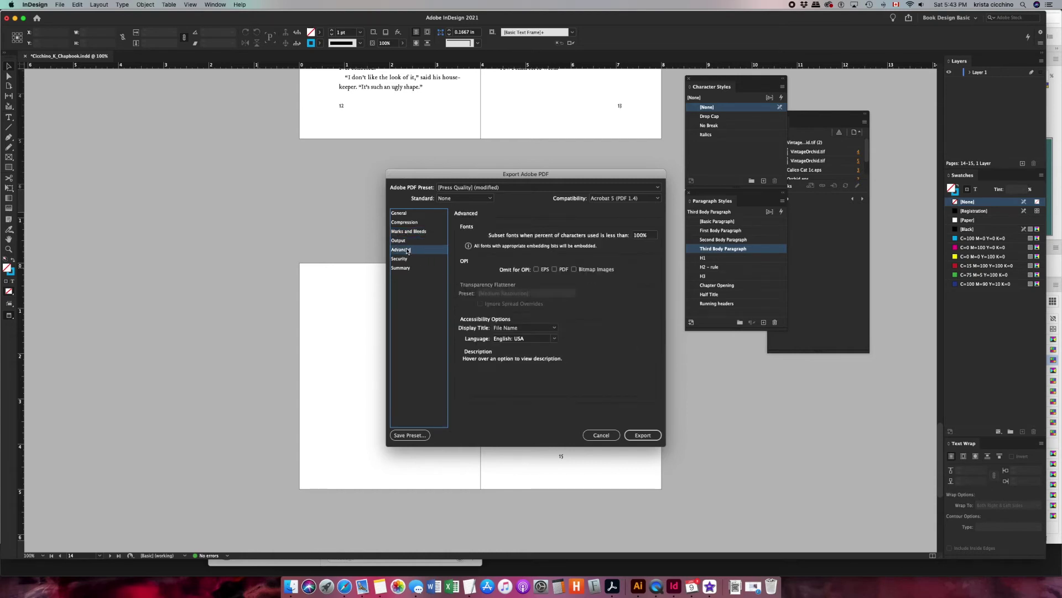
click(643, 435)
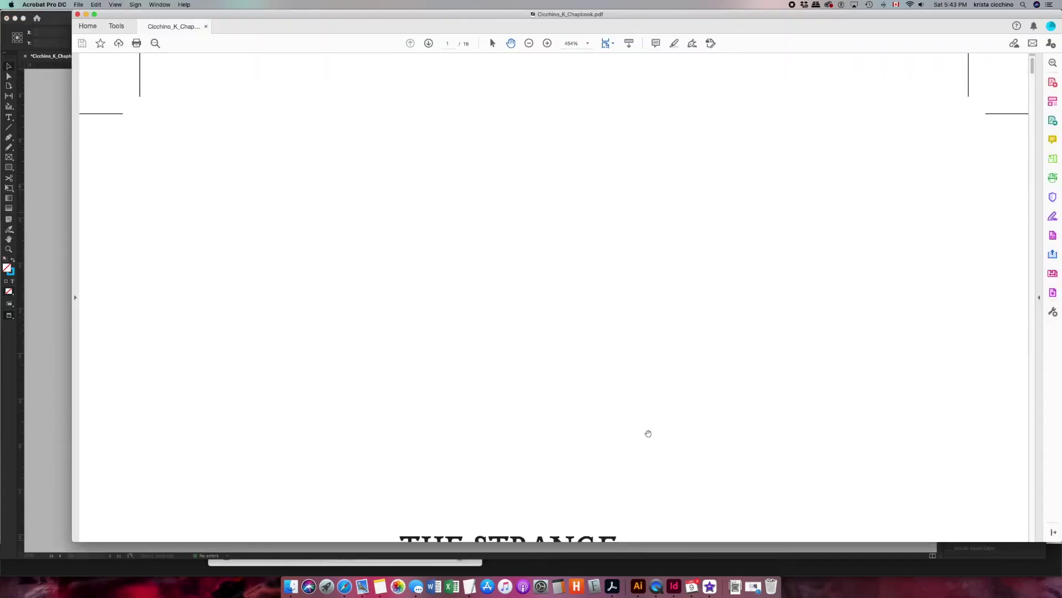
- In Acrobat, open the Print Production Output Preview for the exported PDF and hide the Process Black separation
key(super+minus)
key(super+minus)
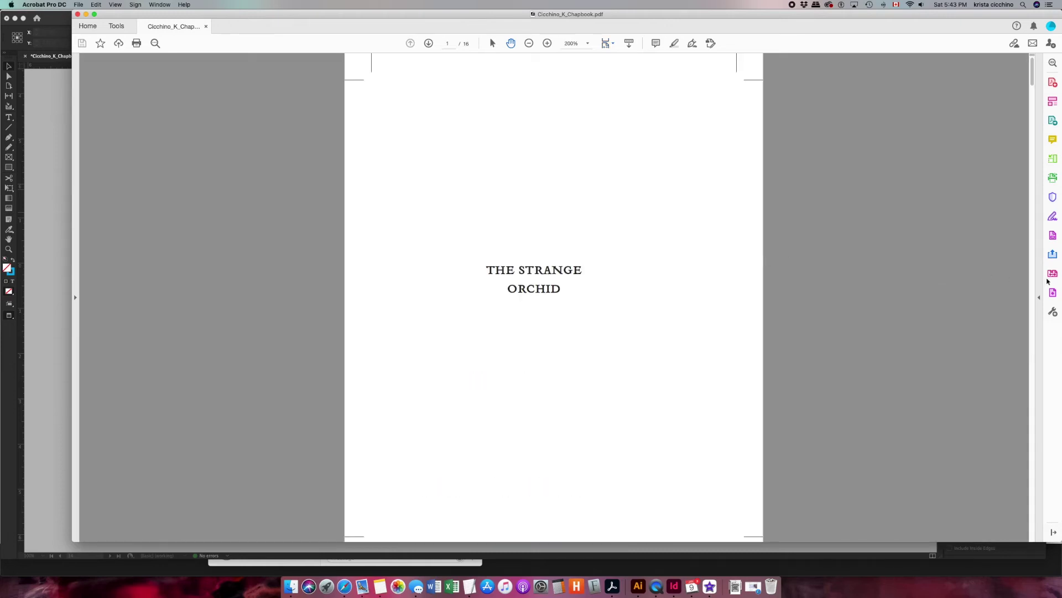
click(1053, 293)
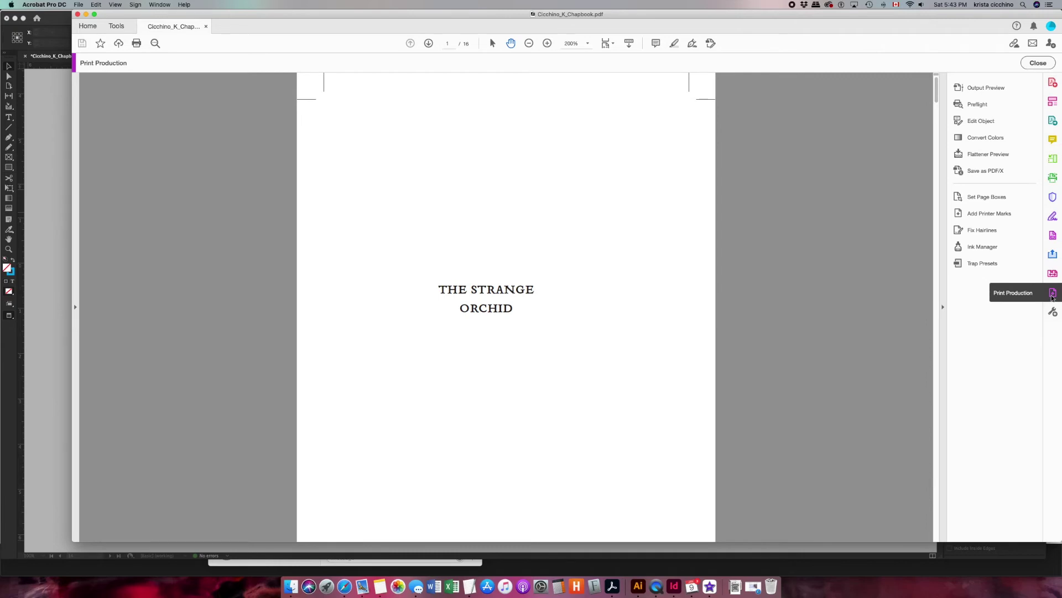
click(976, 88)
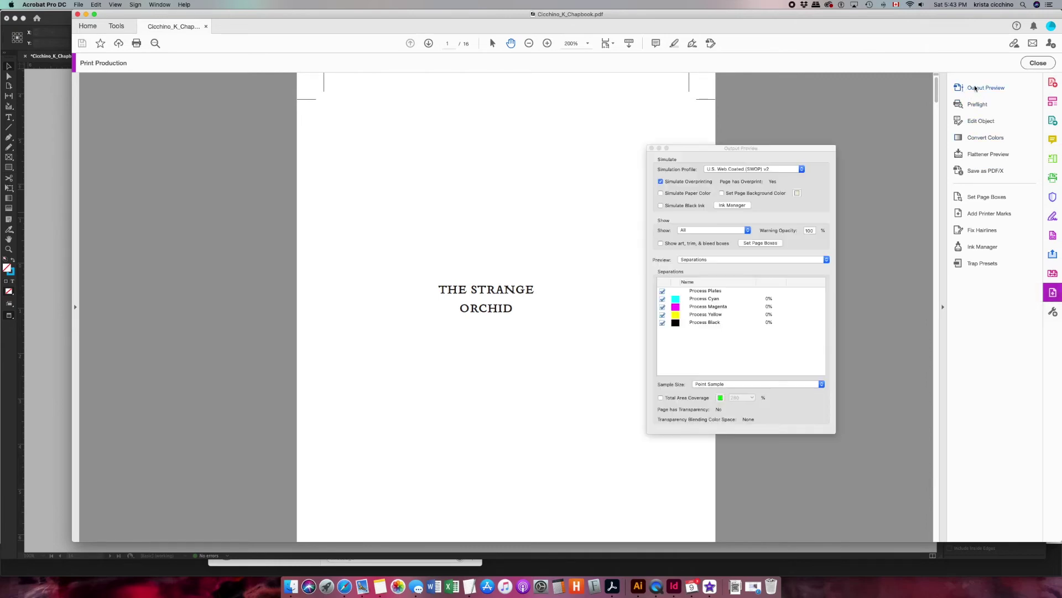
click(663, 323)
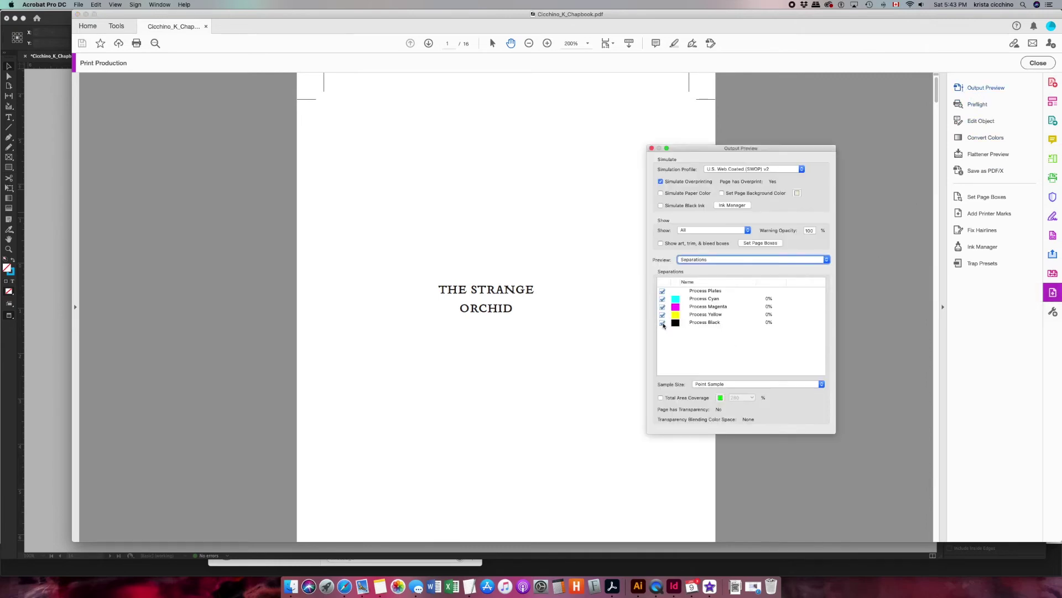
click(662, 322)
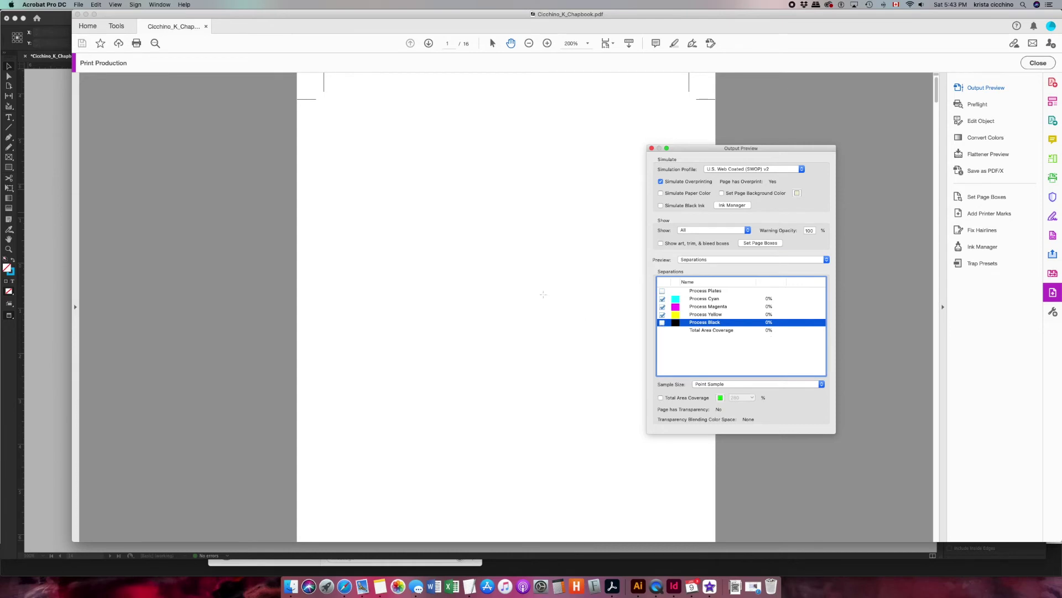
- Examine all the chapbook pages with Process Black hidden for any remaining cyan, magenta or yellow content
scroll(521, 327, down, 5)
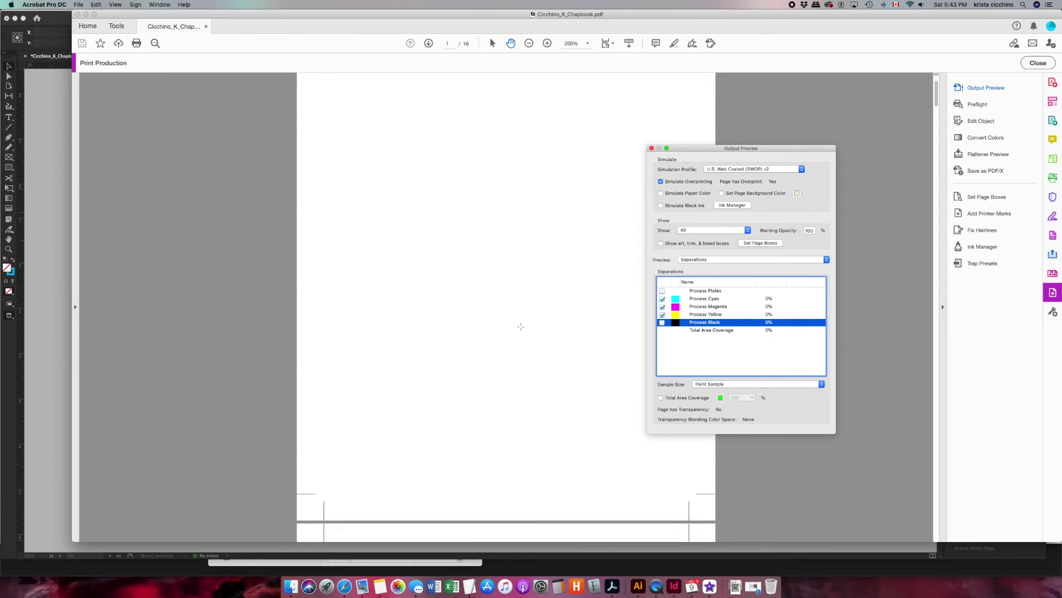
scroll(521, 327, down, 4)
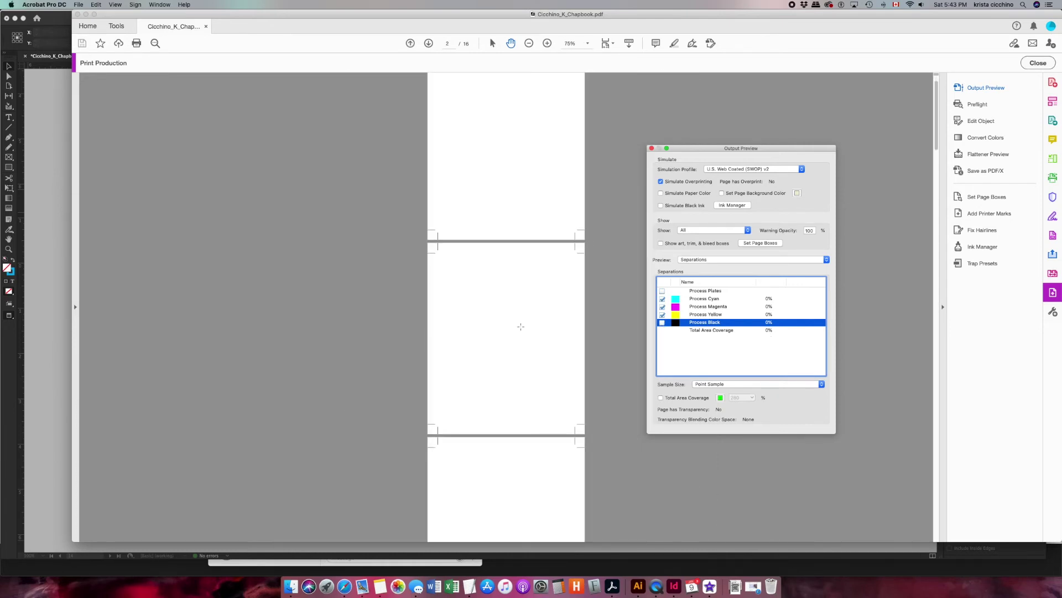
scroll(467, 391, down, 6)
scroll(469, 394, down, 6)
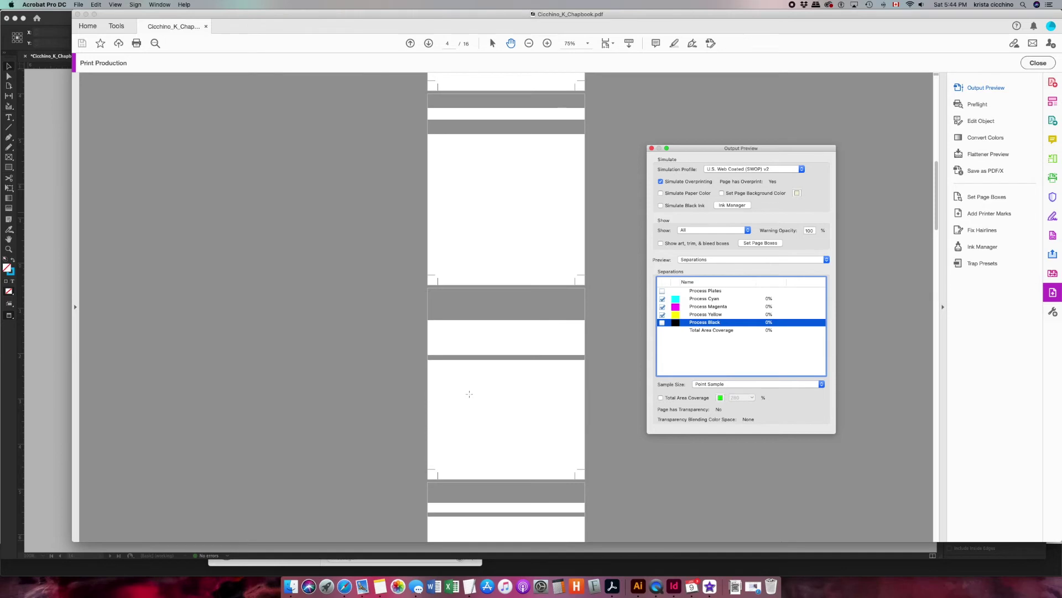
scroll(475, 393, down, 6)
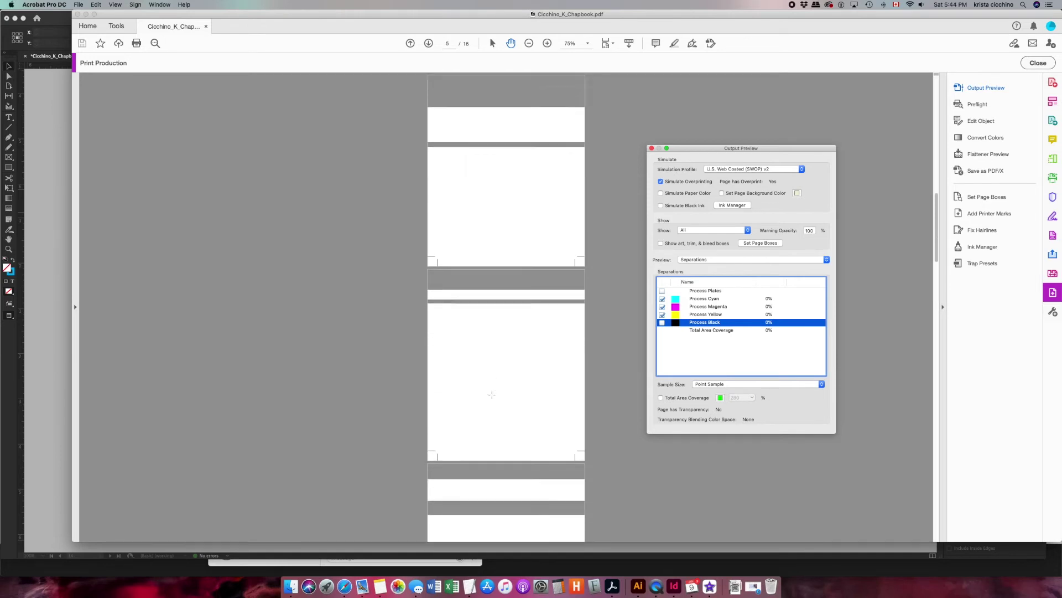
scroll(492, 395, down, 6)
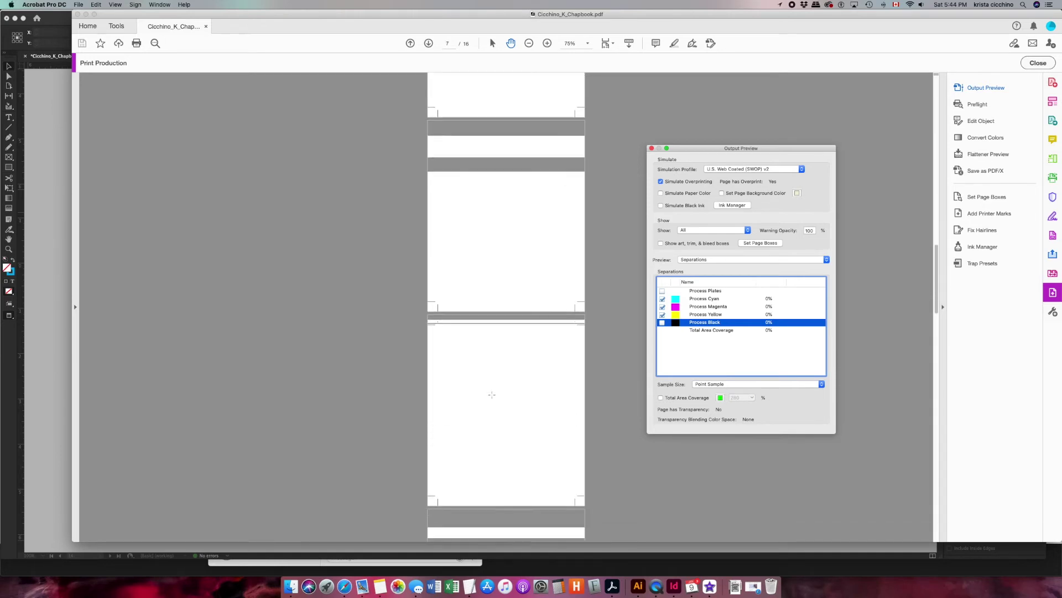
scroll(492, 395, down, 6)
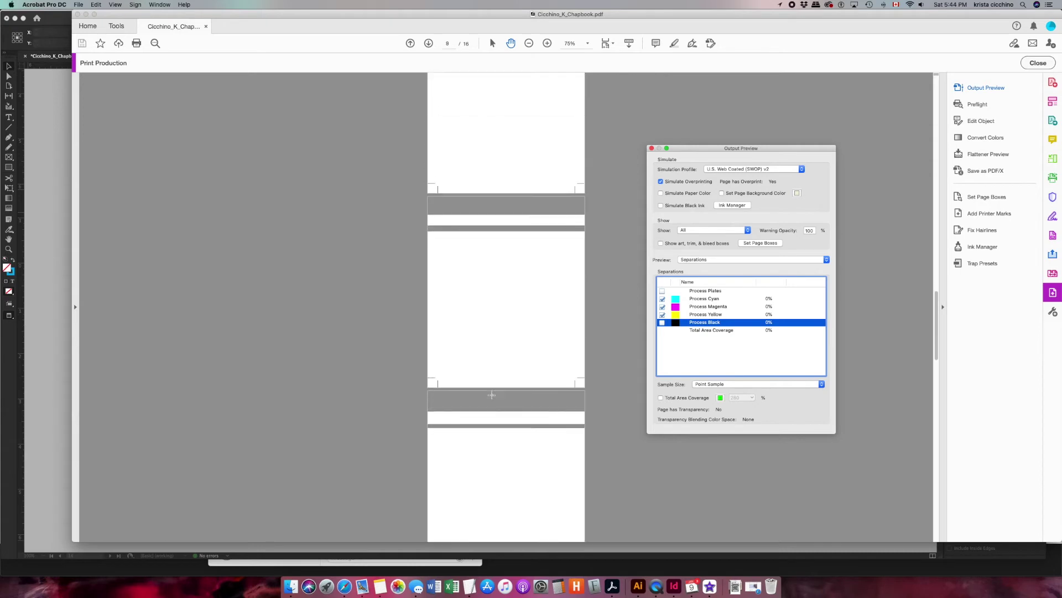
scroll(492, 395, down, 6)
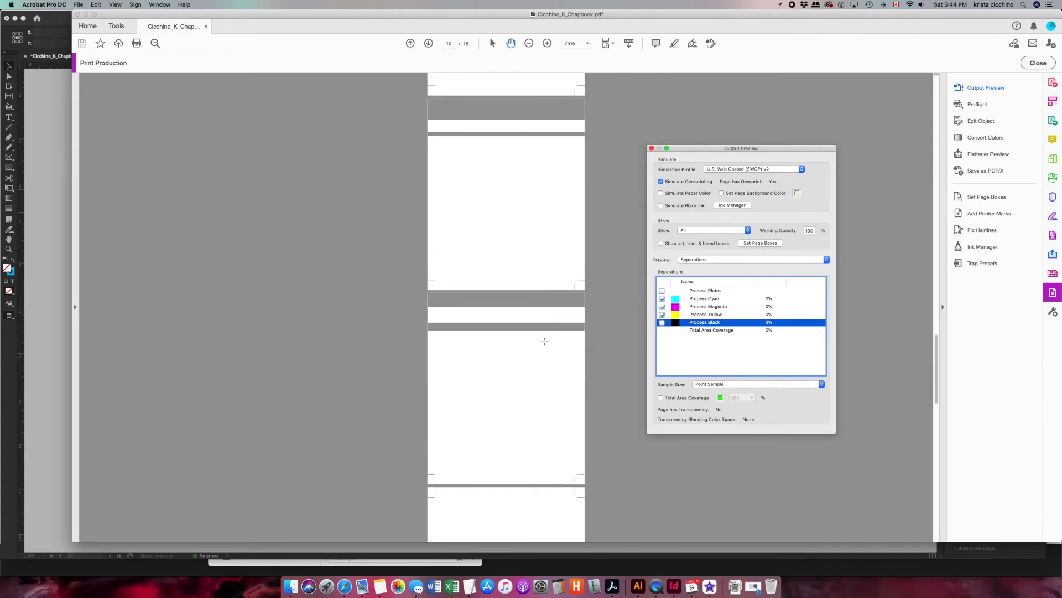
scroll(529, 393, down, 8)
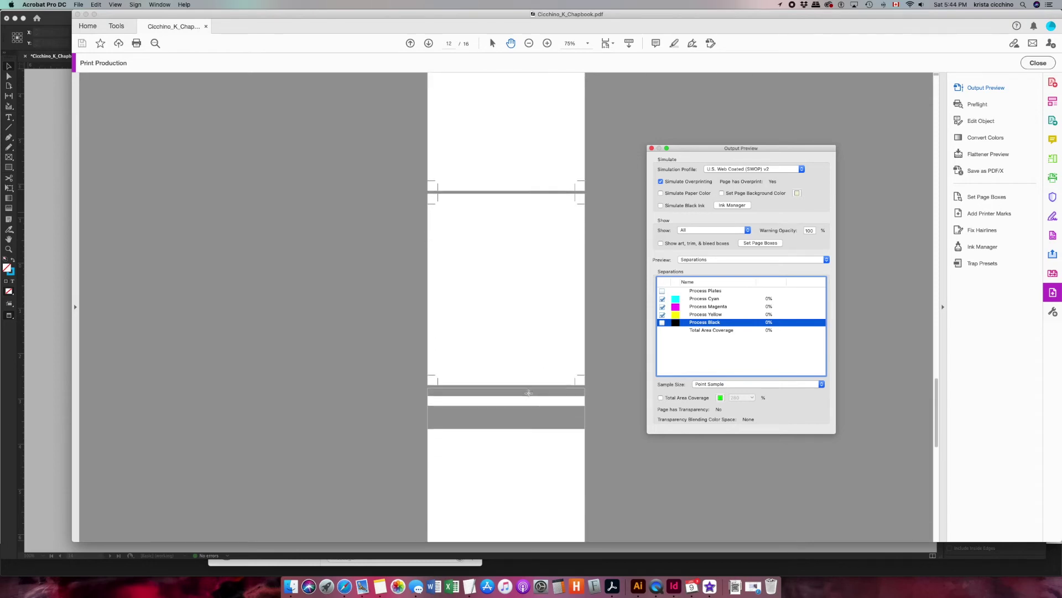
scroll(529, 393, down, 4)
key(super+minus)
scroll(529, 393, down, 2)
scroll(528, 392, down, 4)
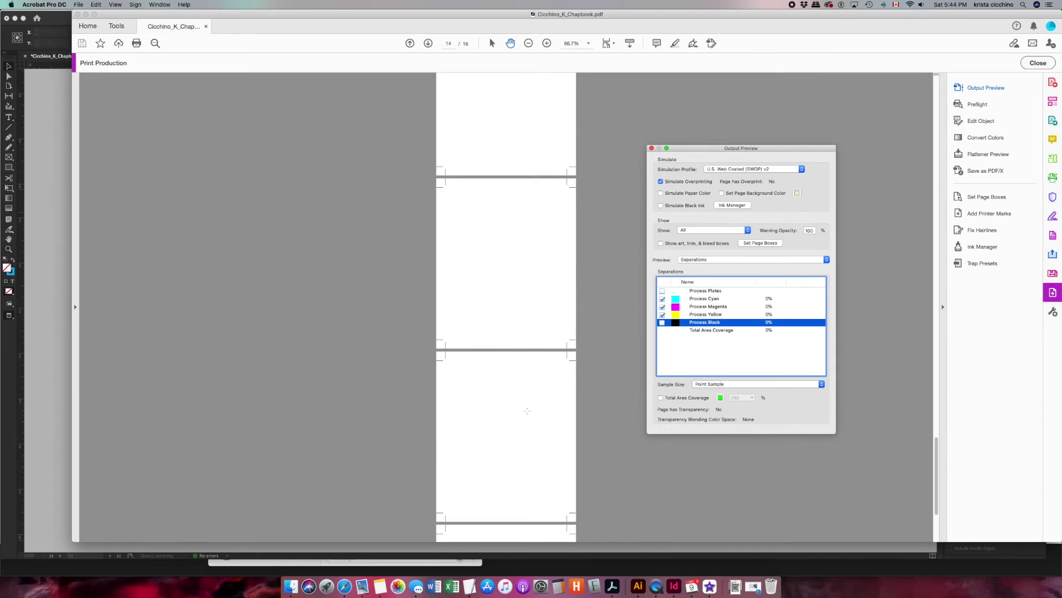
scroll(529, 422, down, 4)
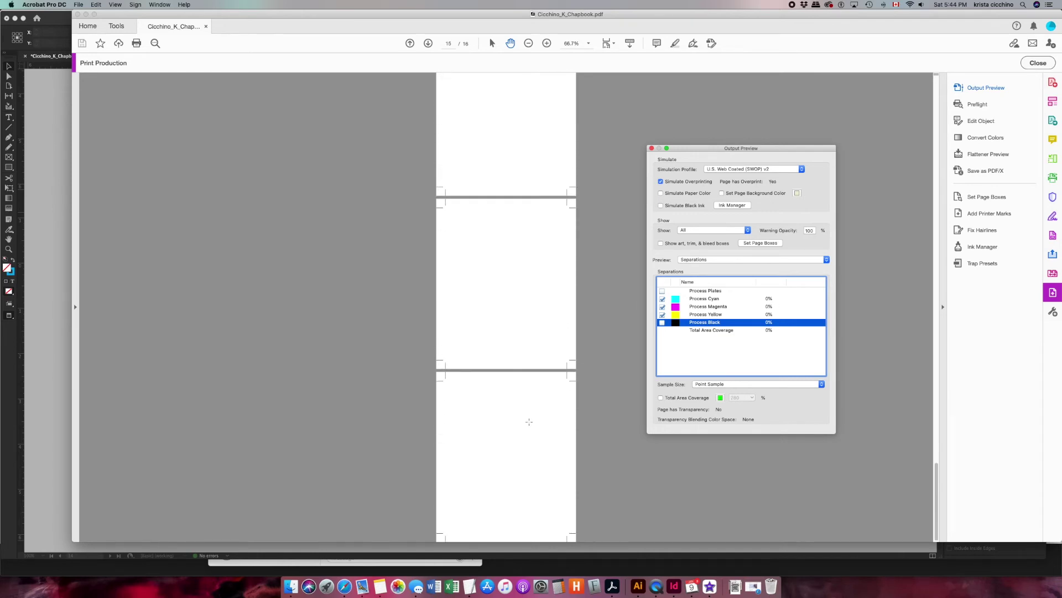
scroll(529, 421, up, 10)
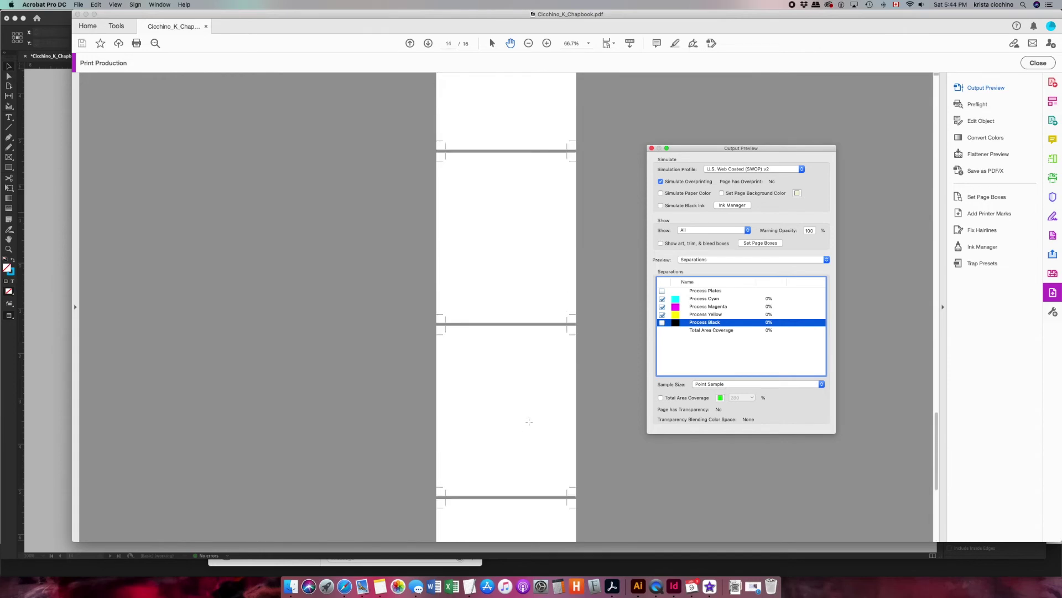
scroll(529, 421, up, 5)
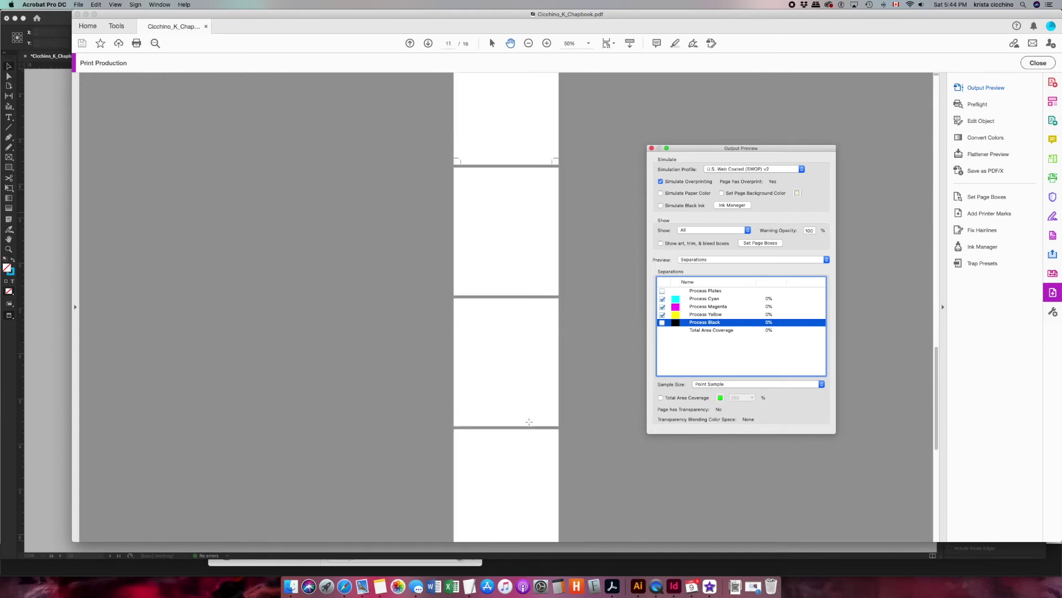
- Turn the Process Black separation back on and return to the title page on page 3
click(662, 322)
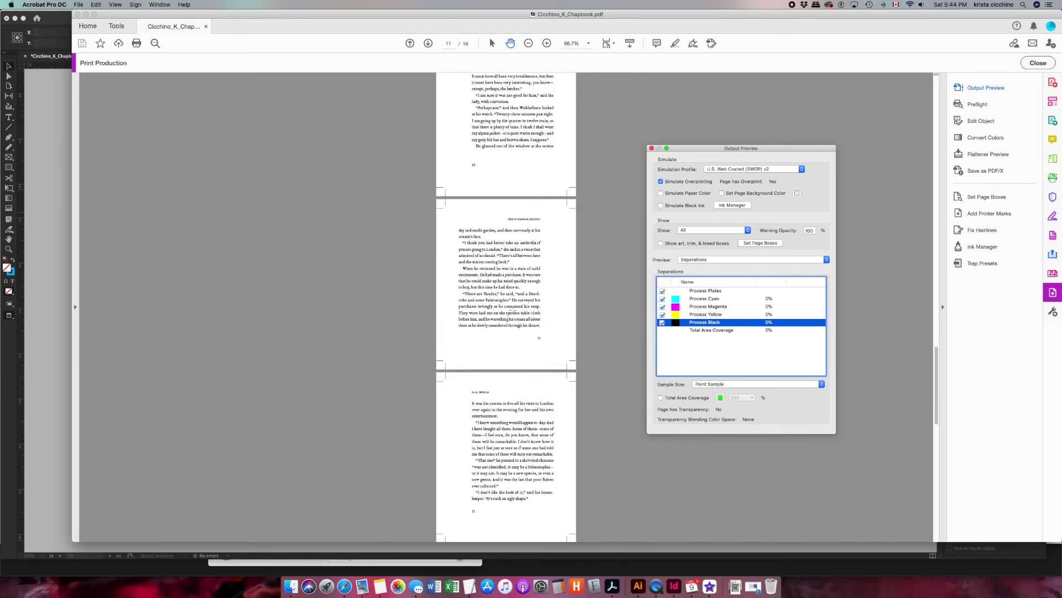
click(686, 231)
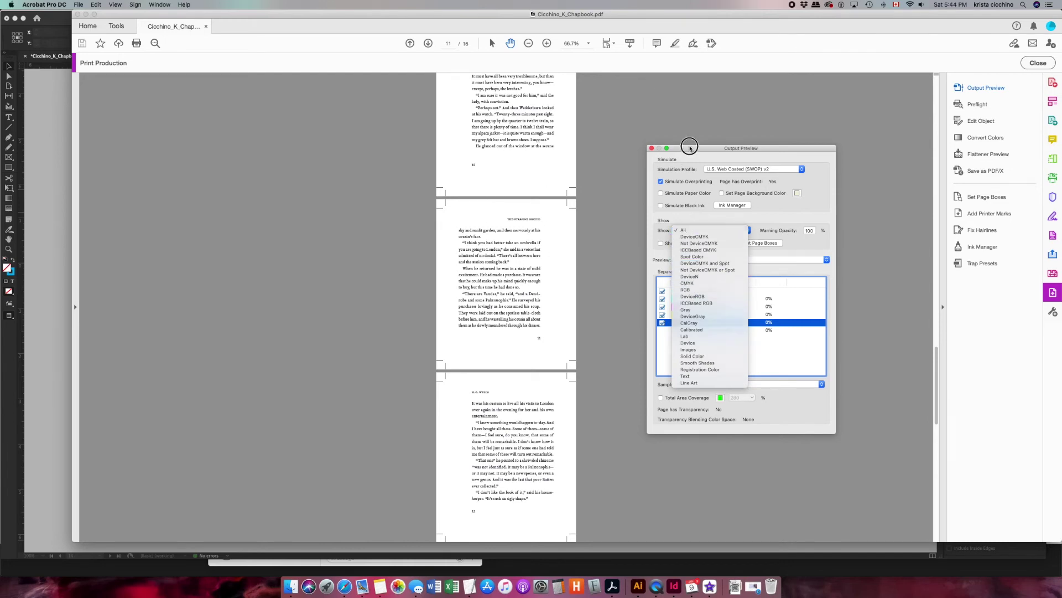
click(687, 145)
scroll(565, 187, up, 15)
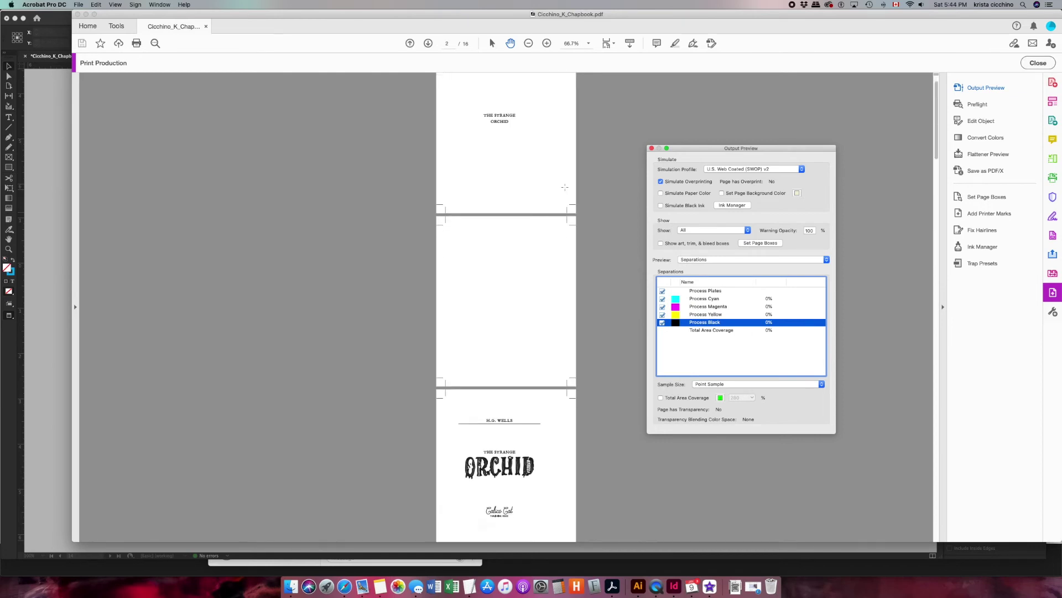
scroll(565, 187, down, 4)
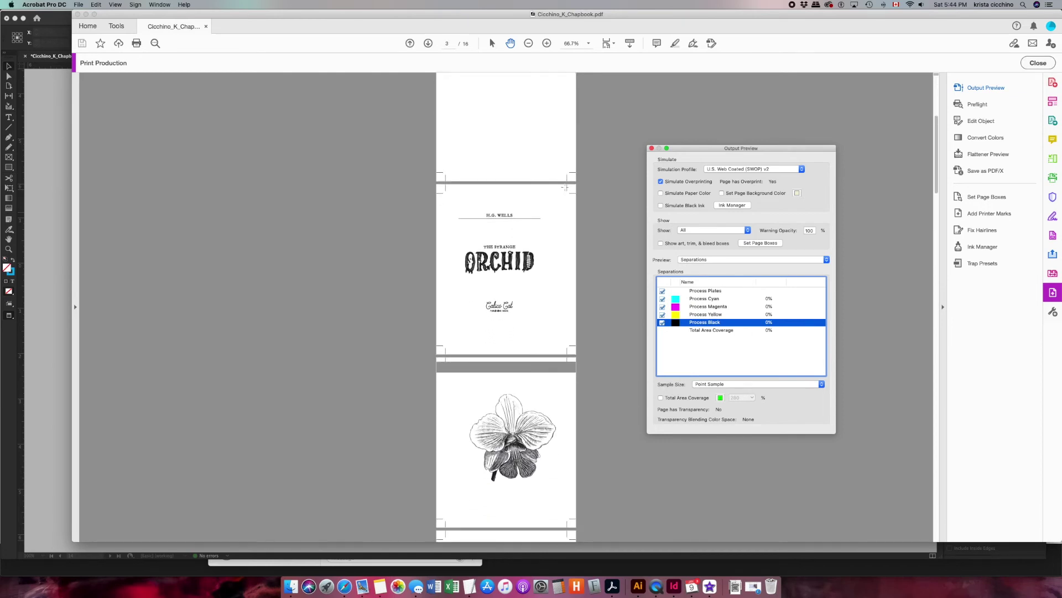
- Filter the output preview to show only RGB objects, and after that only Registration Color objects
click(687, 230)
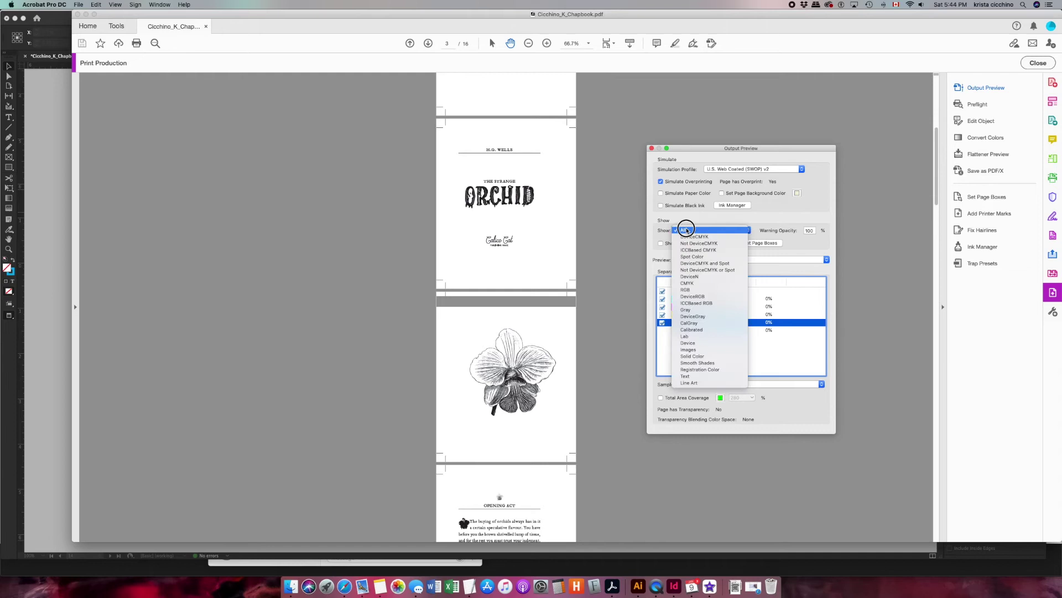
click(689, 290)
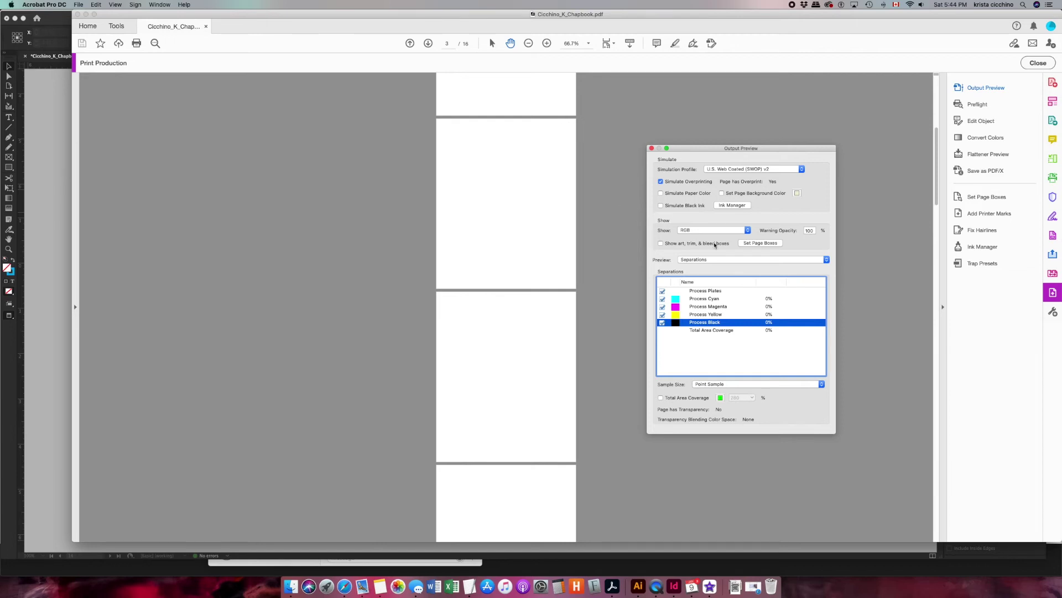
click(700, 231)
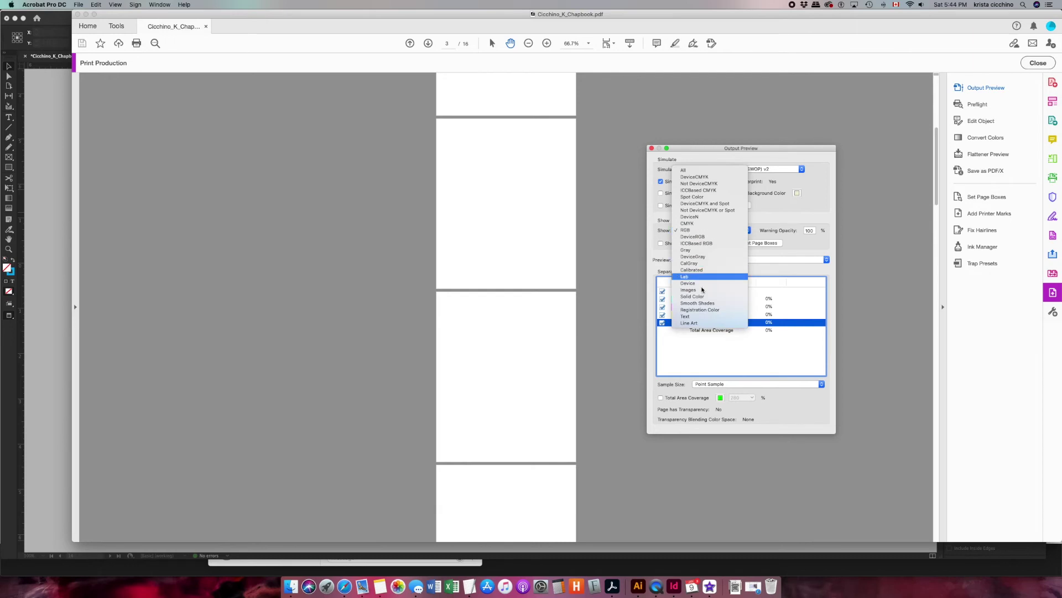
click(710, 312)
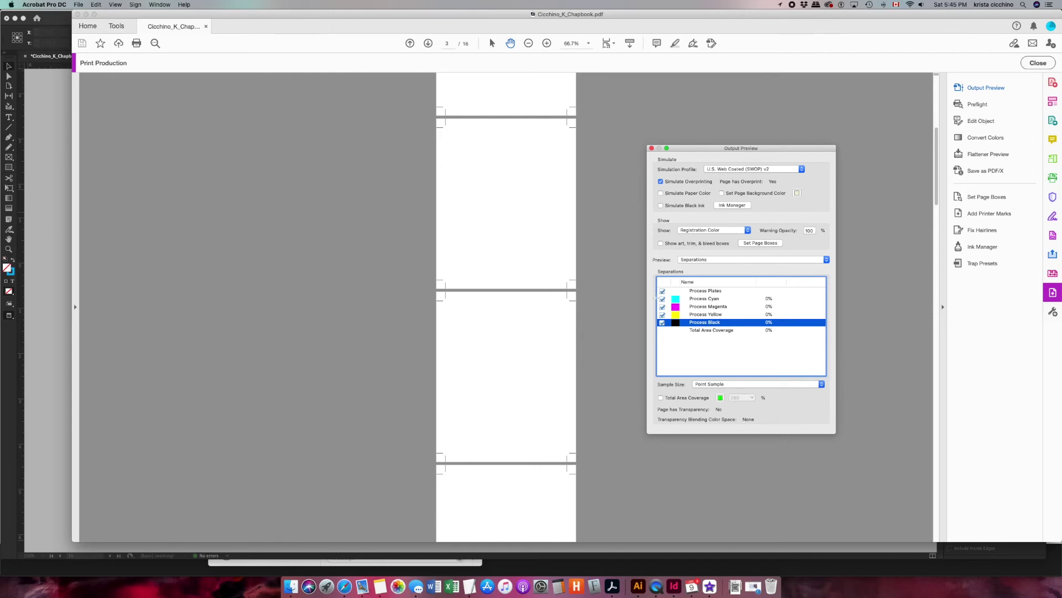
- Filter the output preview to show only RGB objects and examine all the chapbook pages for RGB content
click(711, 231)
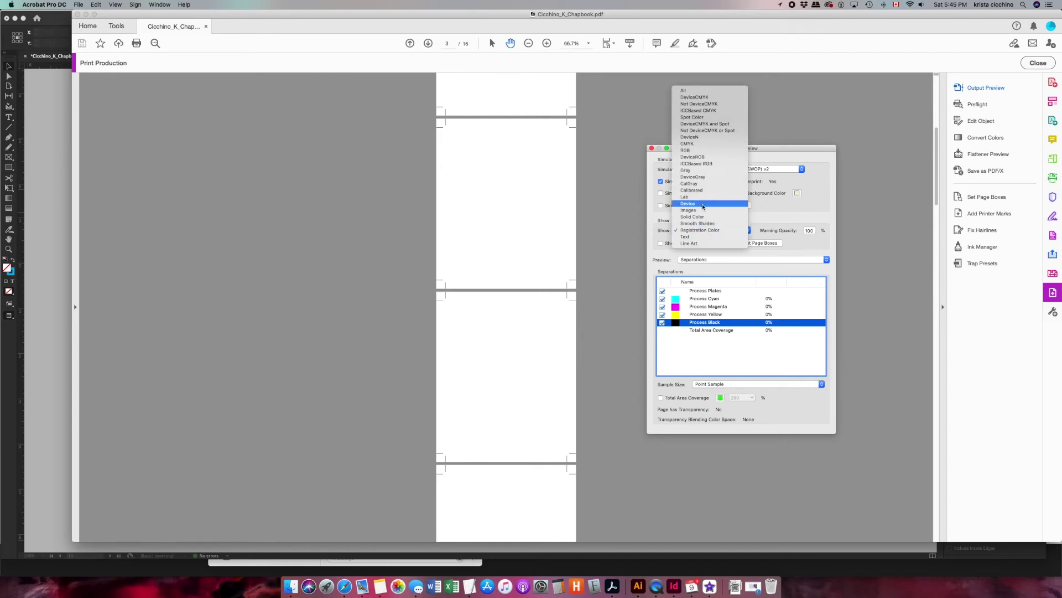
click(685, 151)
scroll(524, 297, up, 5)
scroll(525, 300, up, 4)
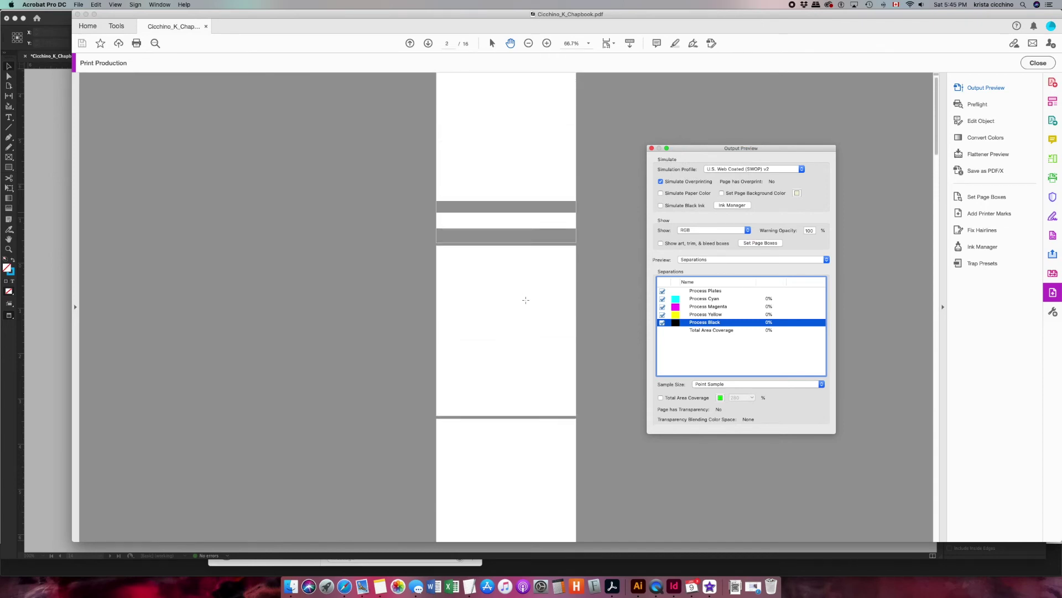
scroll(525, 300, down, 12)
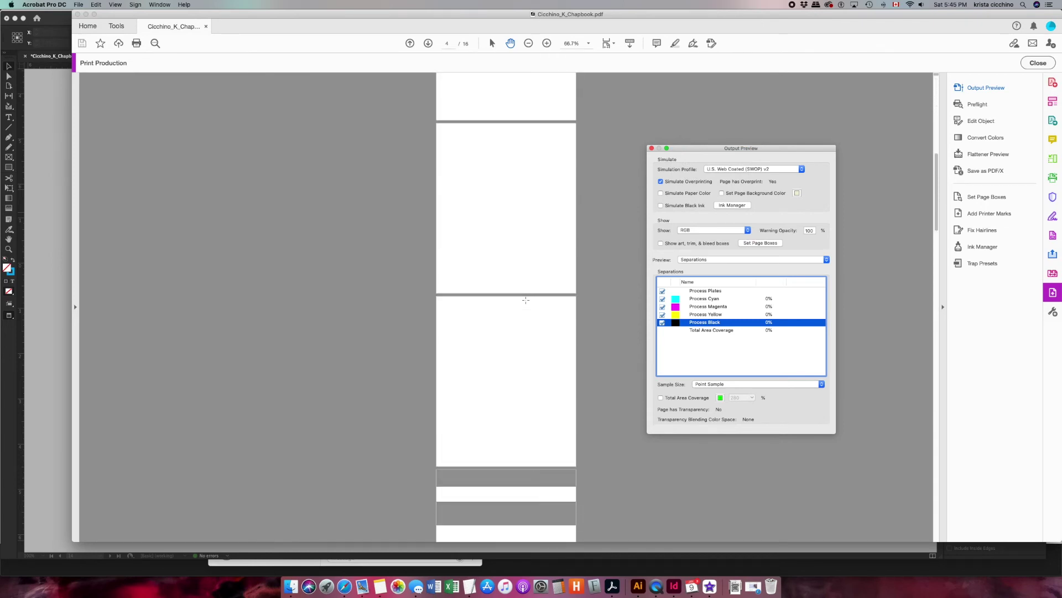
scroll(526, 300, down, 3)
key(super+minus)
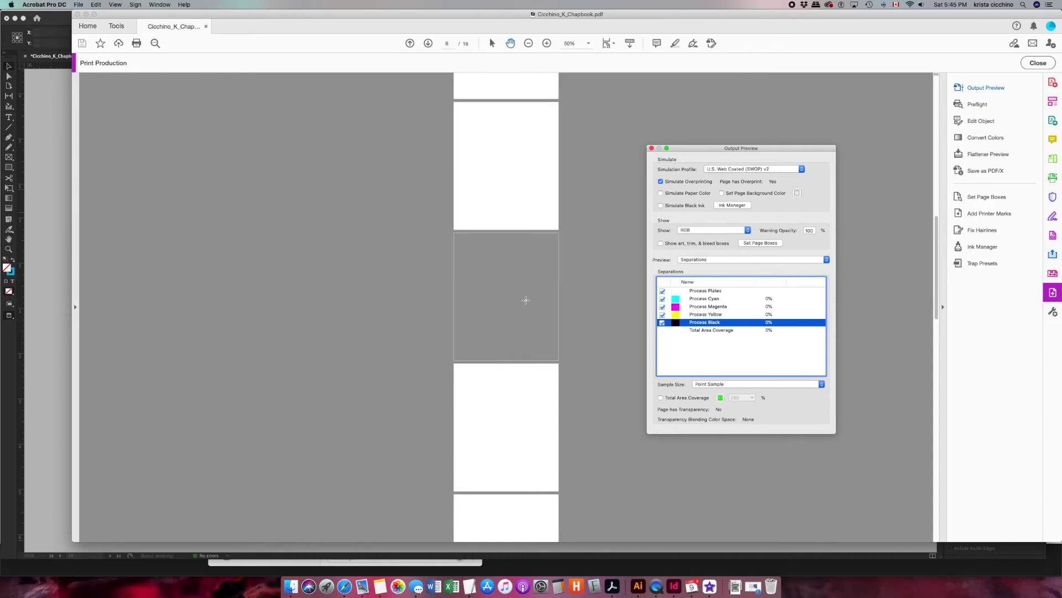
scroll(526, 300, down, 10)
scroll(526, 300, down, 5)
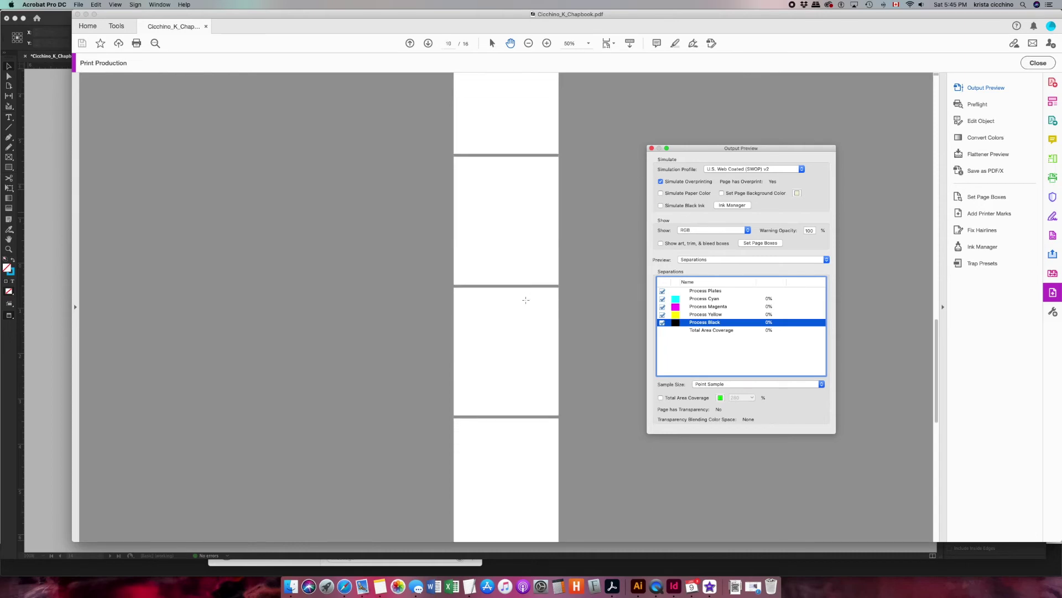
scroll(526, 300, down, 5)
key(super+minus)
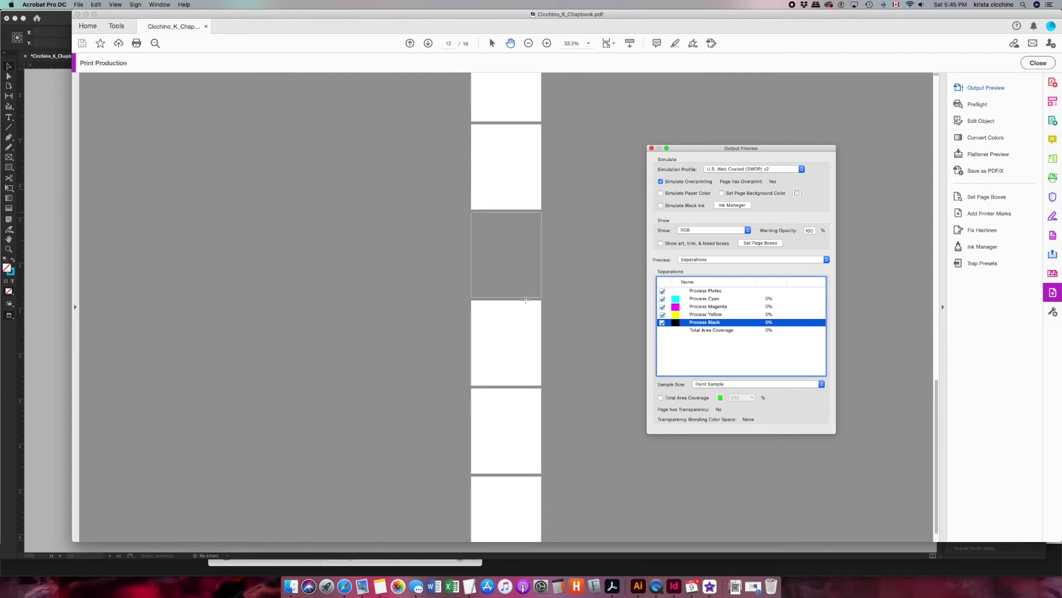
scroll(525, 300, down, 2)
scroll(526, 300, down, 5)
scroll(526, 300, up, 5)
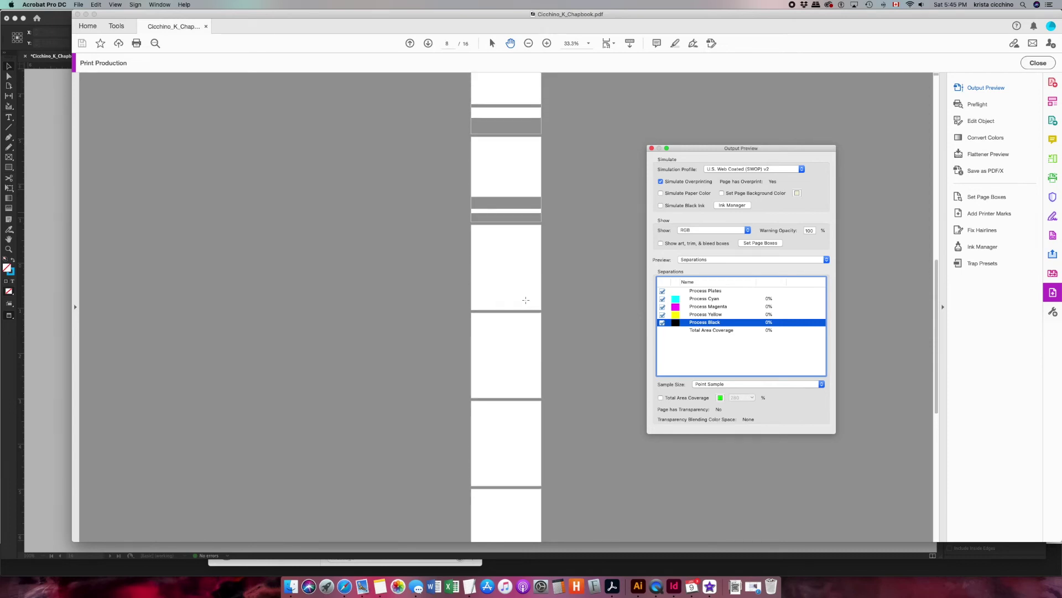
key(super+equal)
scroll(502, 212, down, 2)
scroll(534, 211, up, 3)
scroll(533, 211, up, 3)
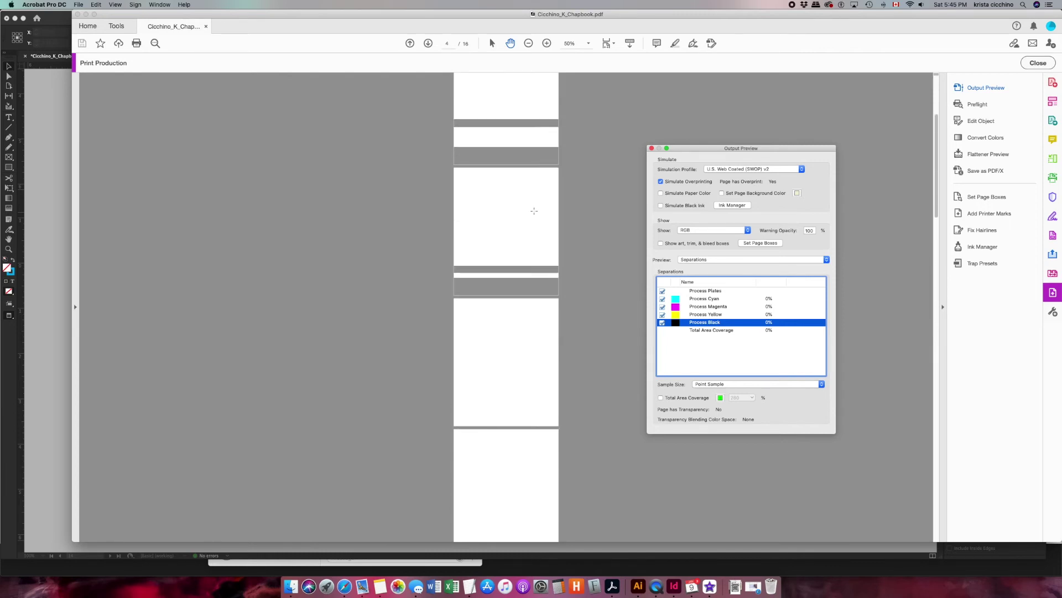
scroll(534, 211, up, 3)
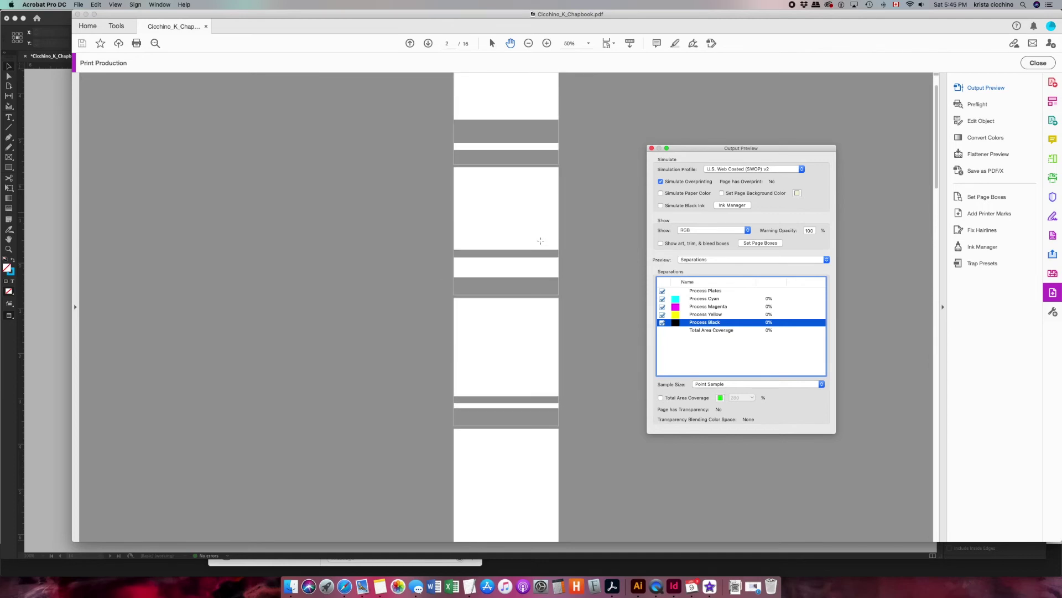
- Filter the output preview to show only CMYK objects and look over the title page, orchid illustration and first chapter page
click(696, 230)
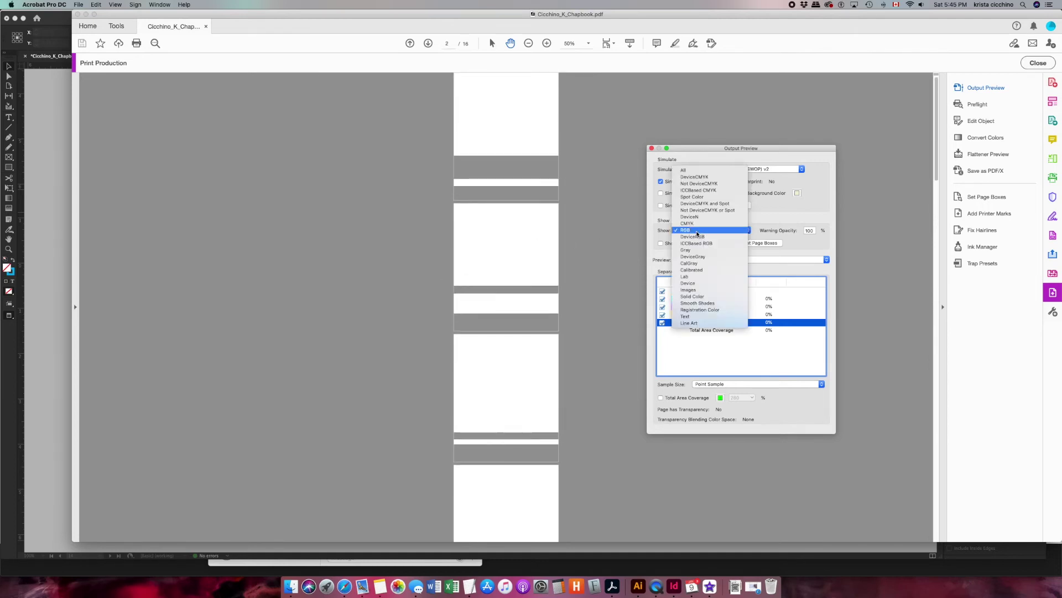
click(699, 222)
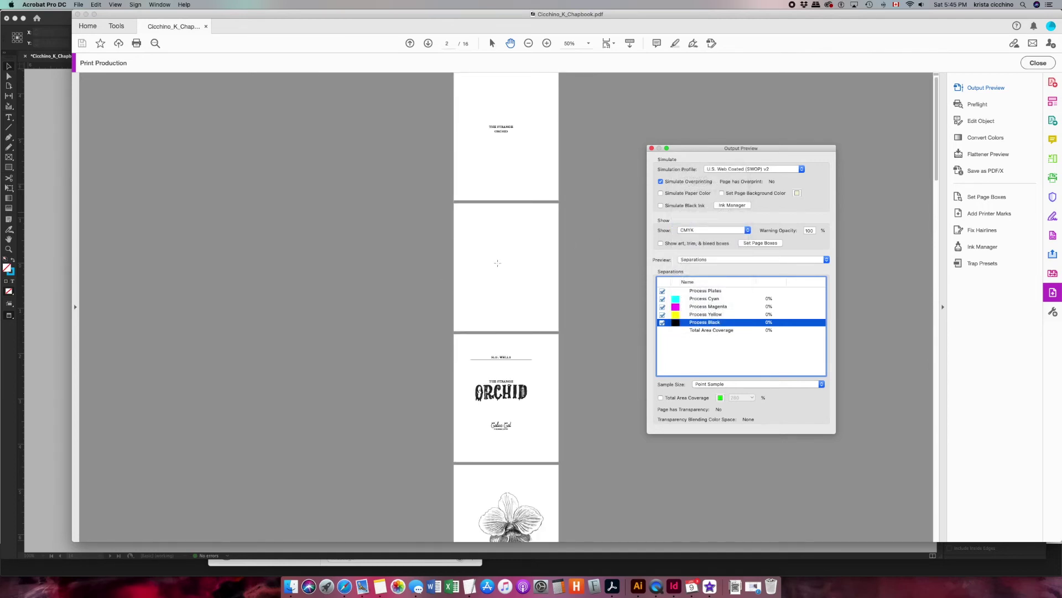
scroll(497, 263, down, 5)
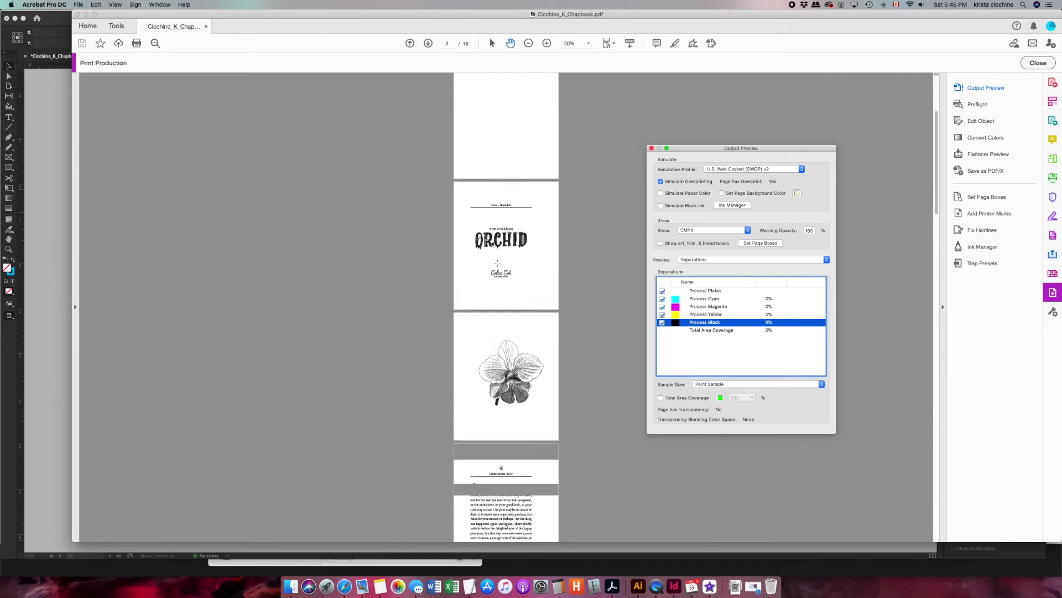
scroll(498, 263, up, 5)
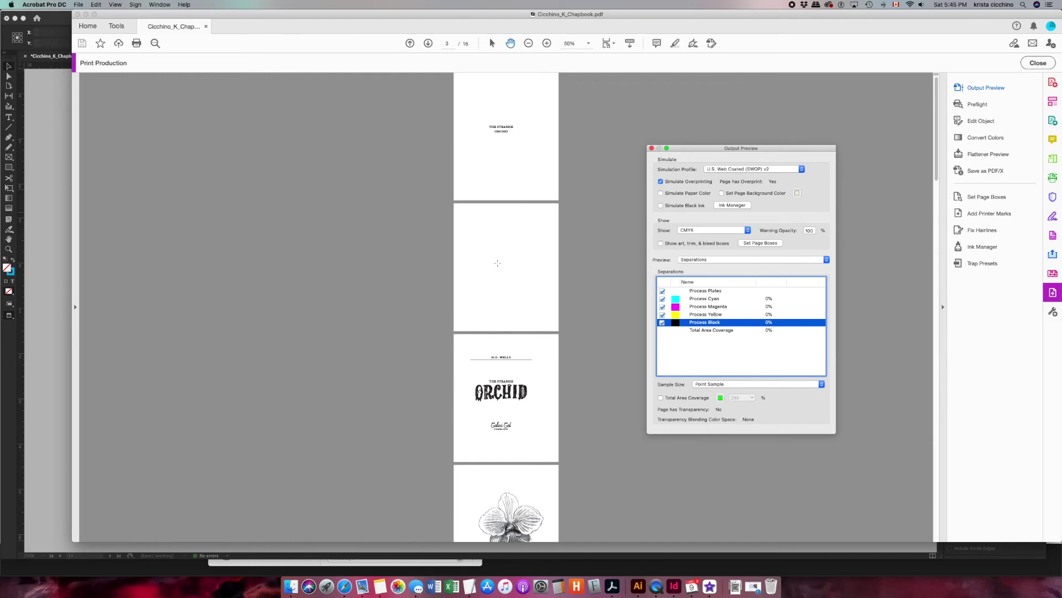
- Close the Output Preview and look through the PDF pages from the front matter to the colophon
click(652, 148)
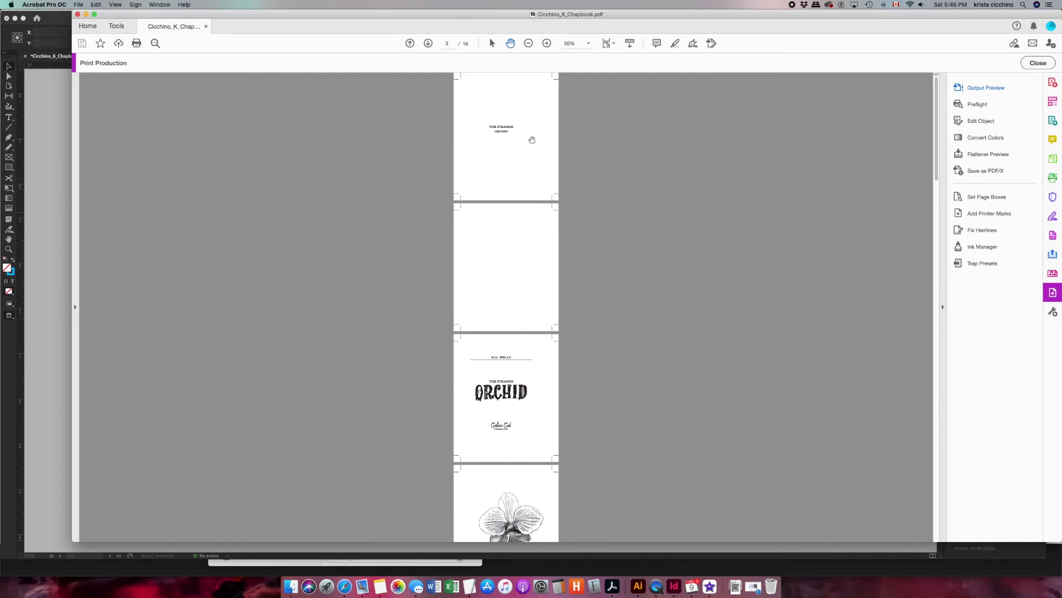
scroll(511, 290, down, 4)
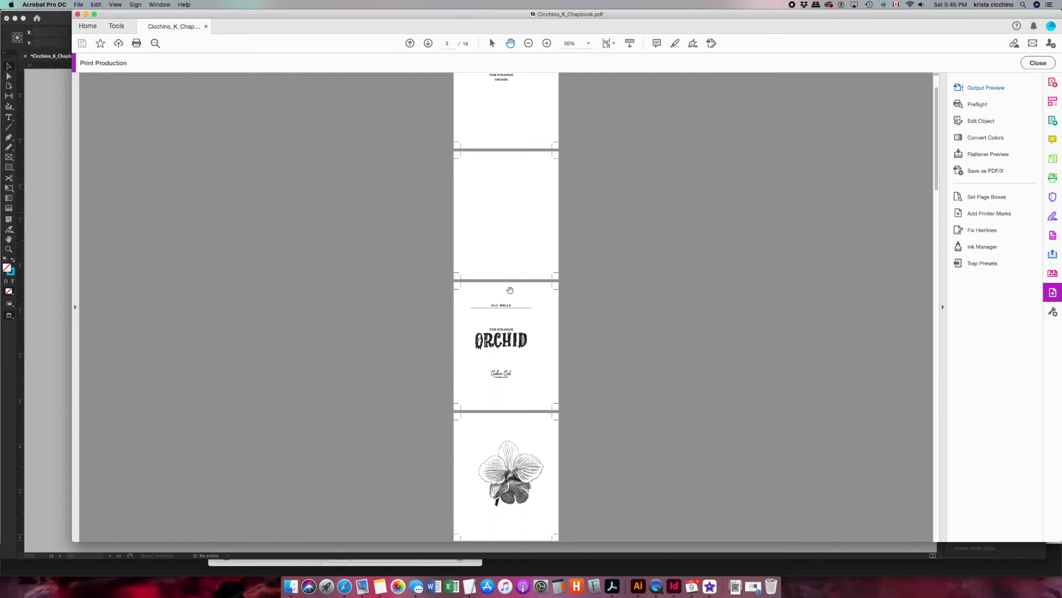
scroll(510, 290, down, 6)
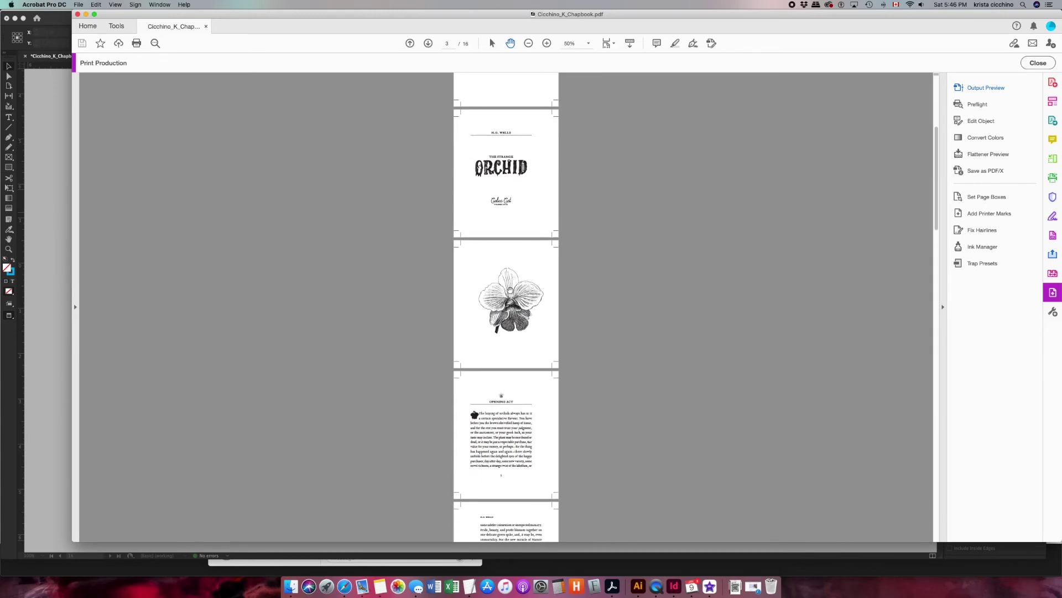
scroll(510, 290, down, 2)
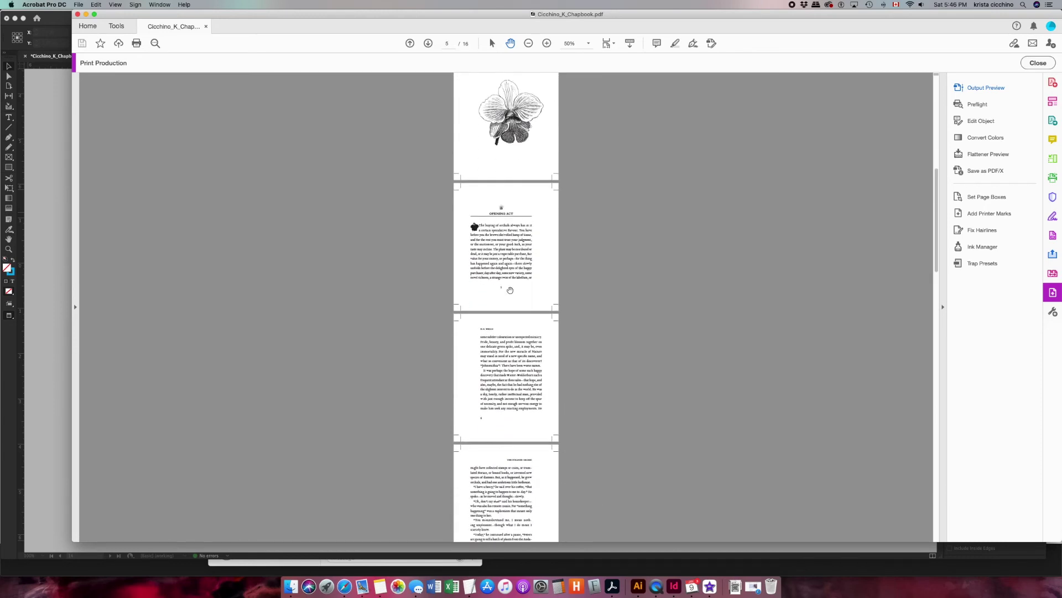
scroll(511, 290, down, 20)
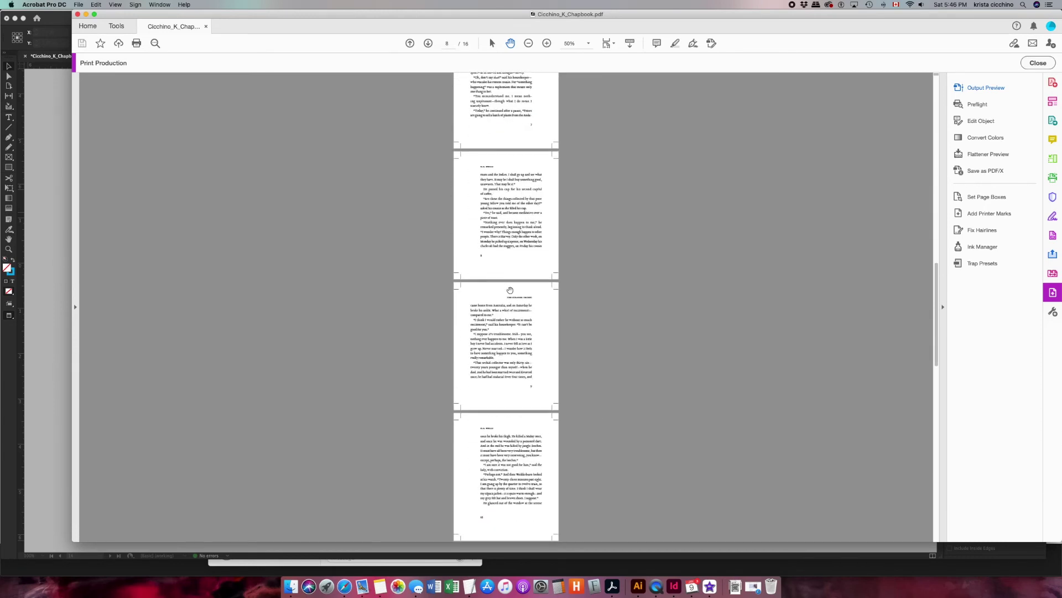
scroll(510, 290, down, 5)
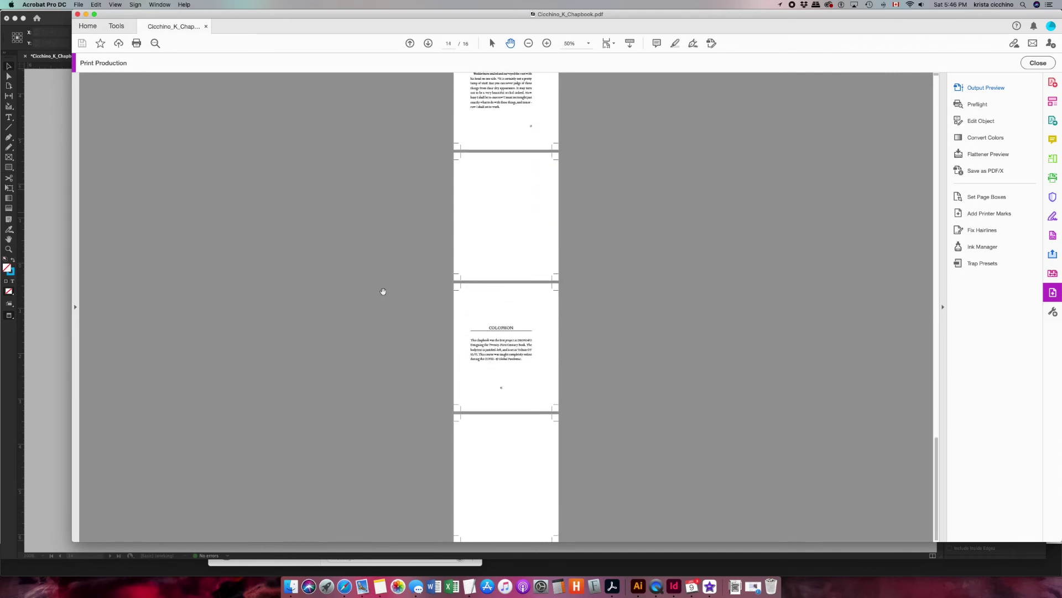
- Close the chapbook PDF, switch to the cover artwork in Illustrator and zoom in on the dark back cover's barcode and publisher logo
key(super+w)
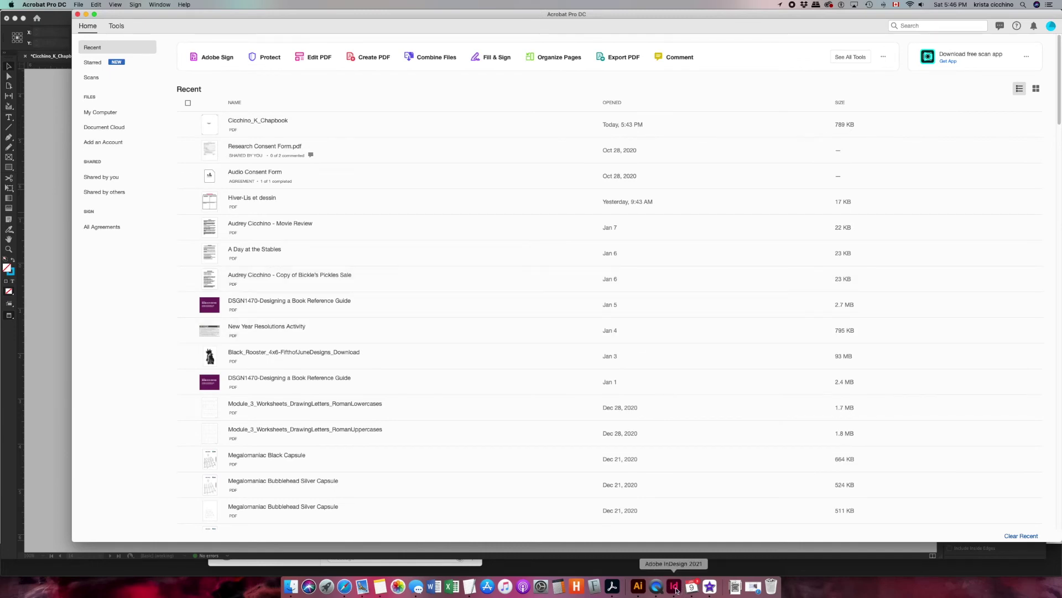
click(637, 587)
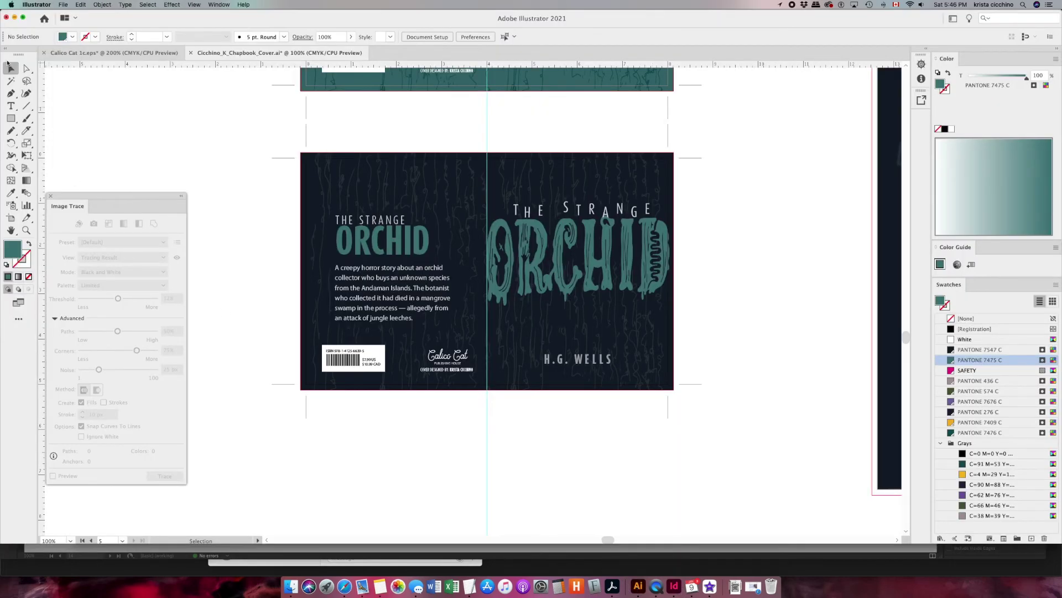
key(a)
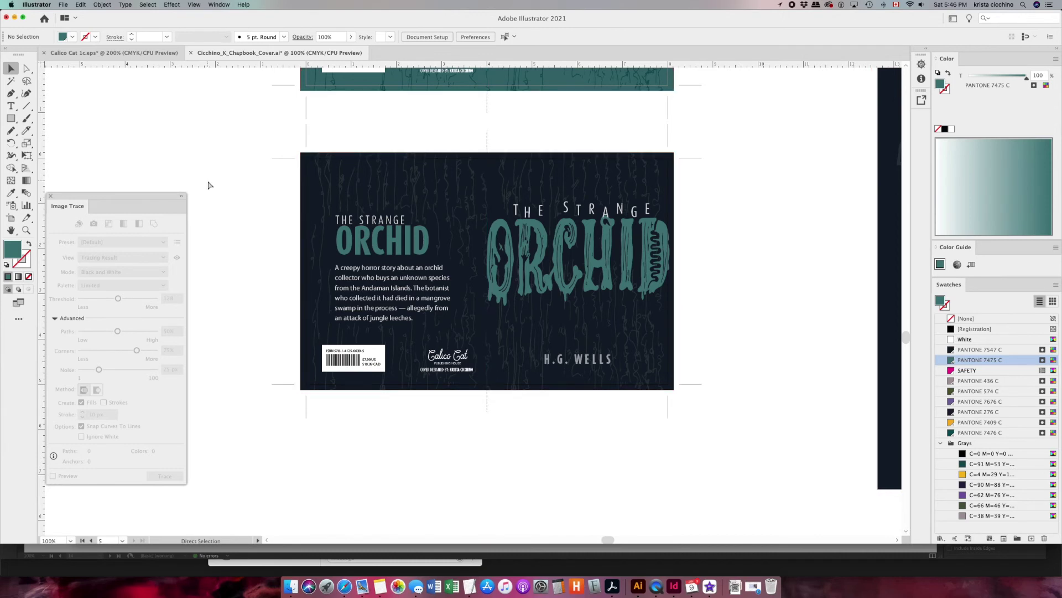
drag(477, 171, 471, 192)
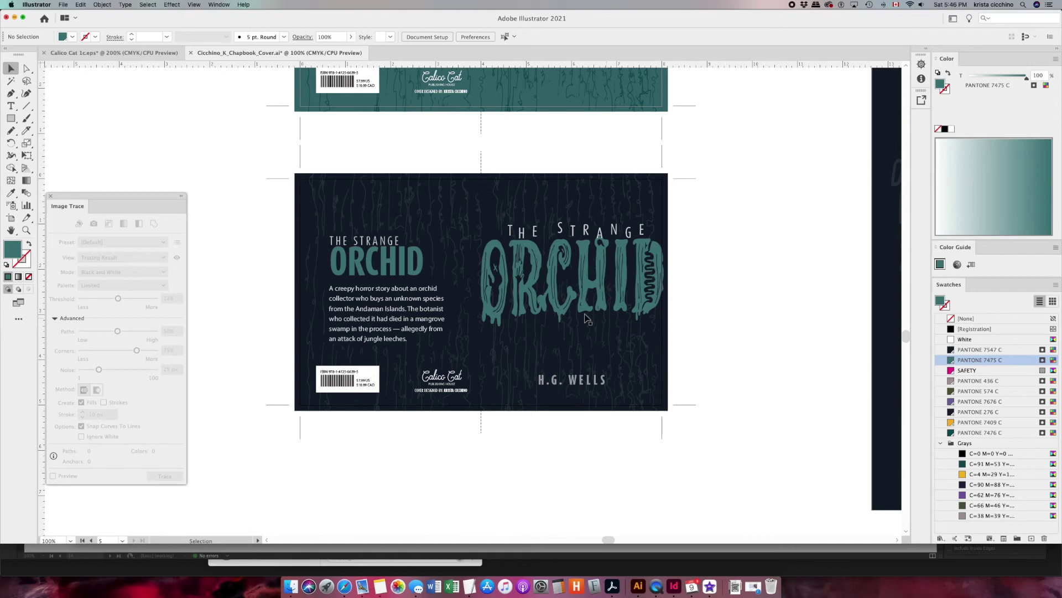
key(z)
drag(374, 386, 476, 434)
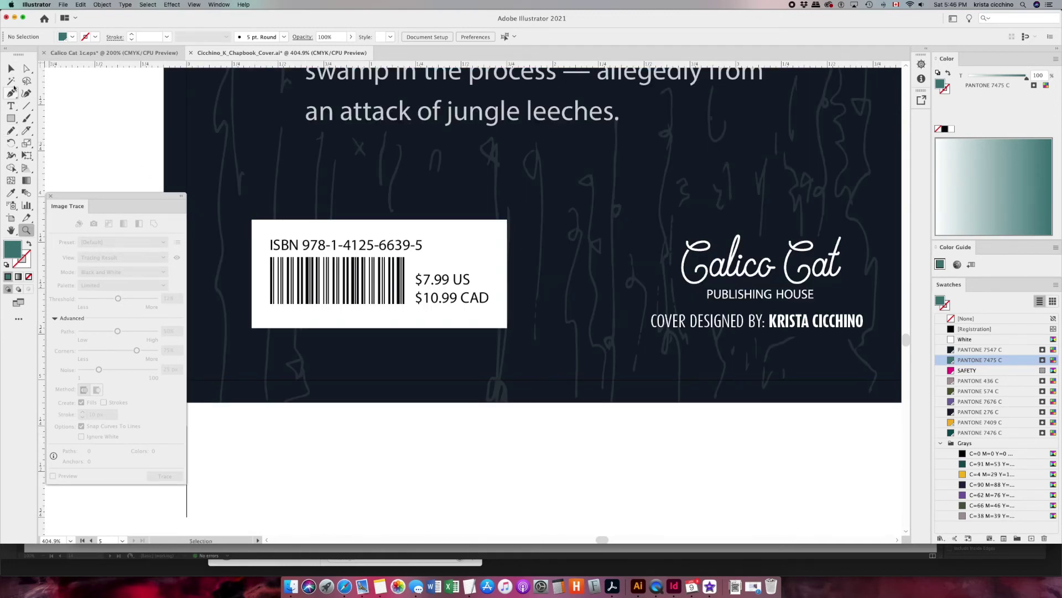
- Check the fill colors of a barcode bar, the US price, the ISBN line and the dark cover background
click(26, 68)
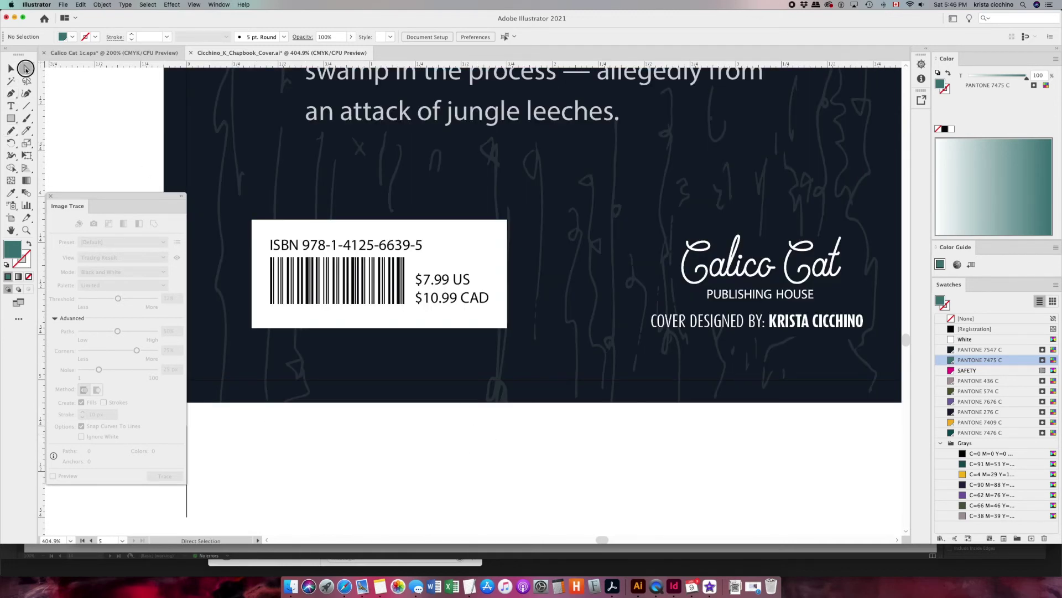
click(302, 278)
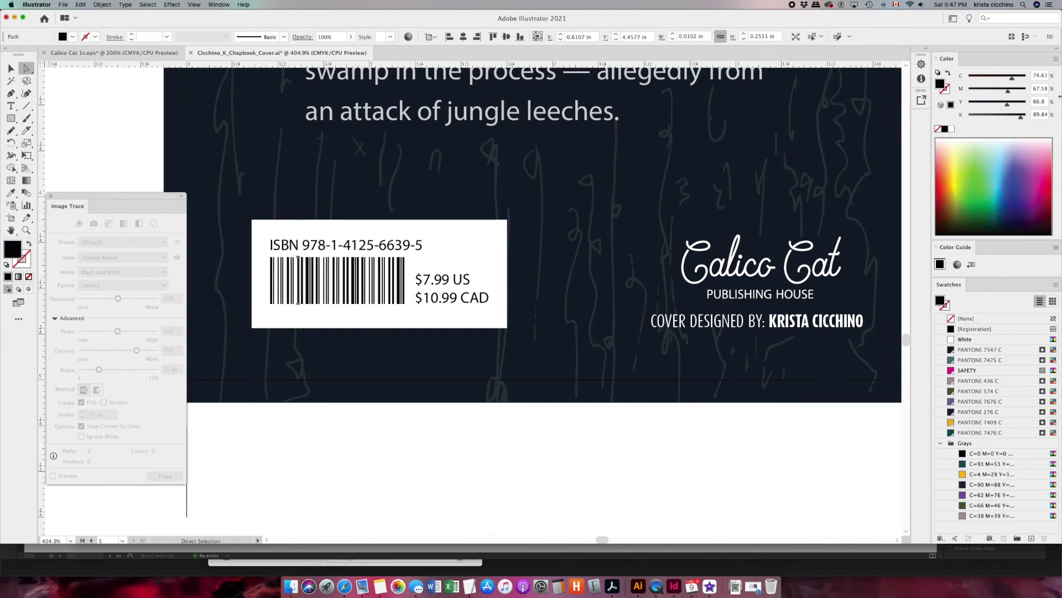
click(10, 105)
double_click(440, 279)
triple_click(440, 278)
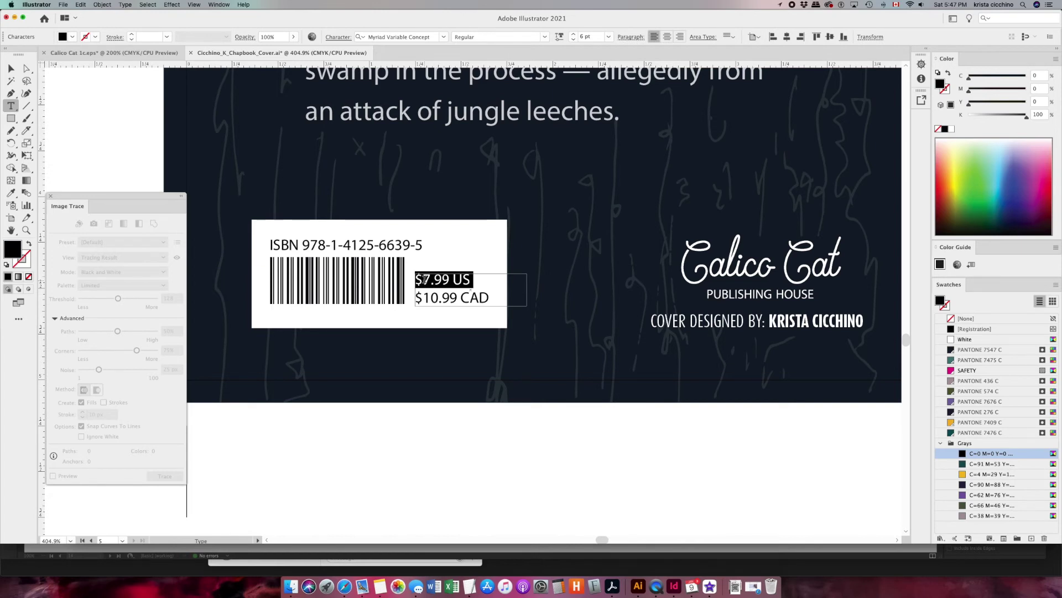
click(420, 279)
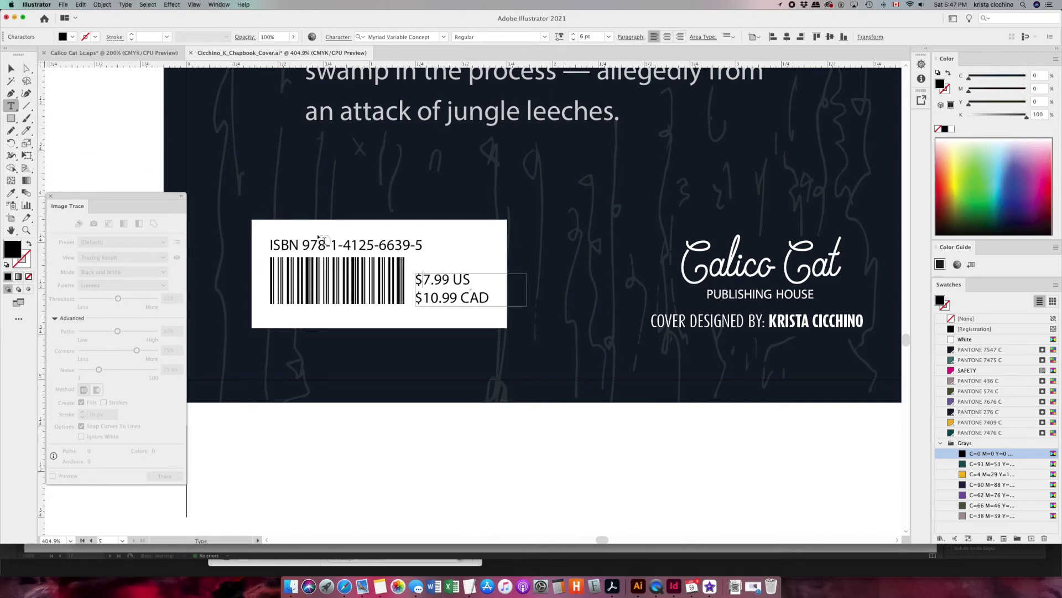
triple_click(386, 244)
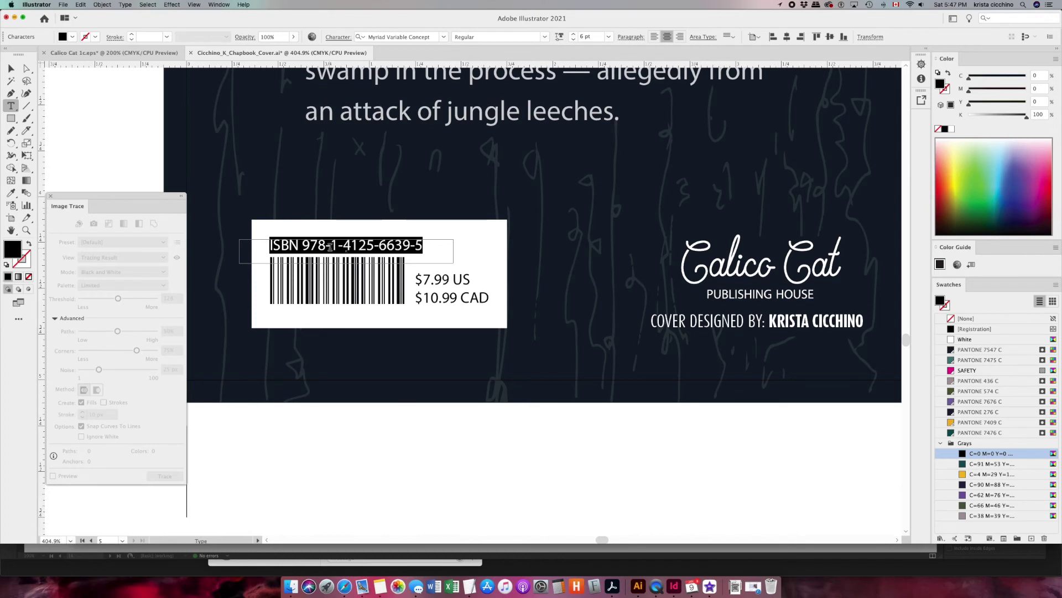
click(26, 70)
click(176, 143)
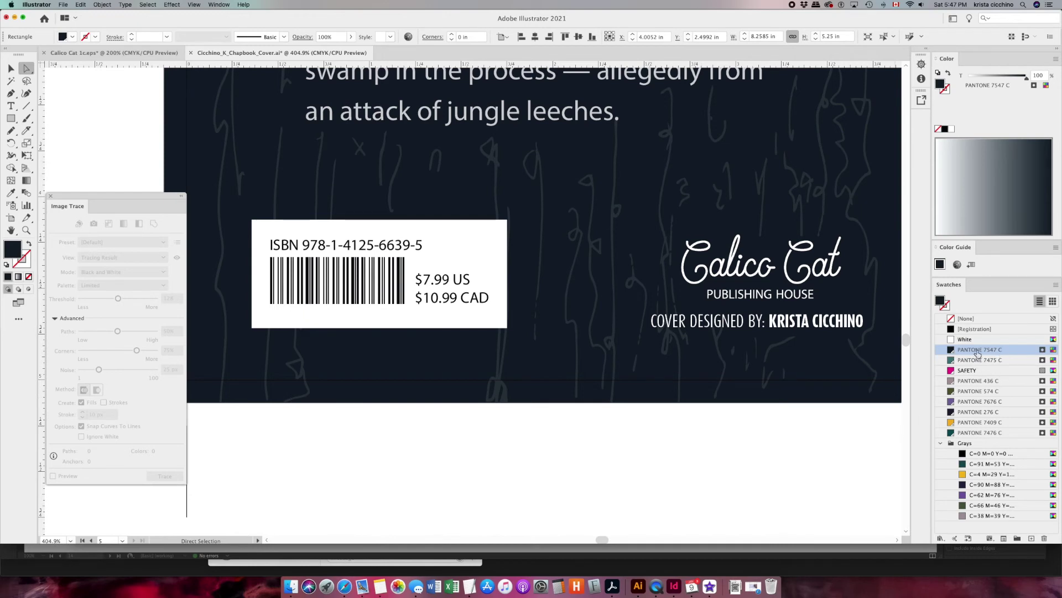
- Select the barcode group, try the PANTONE 276 C swatch on it and undo the change
click(11, 69)
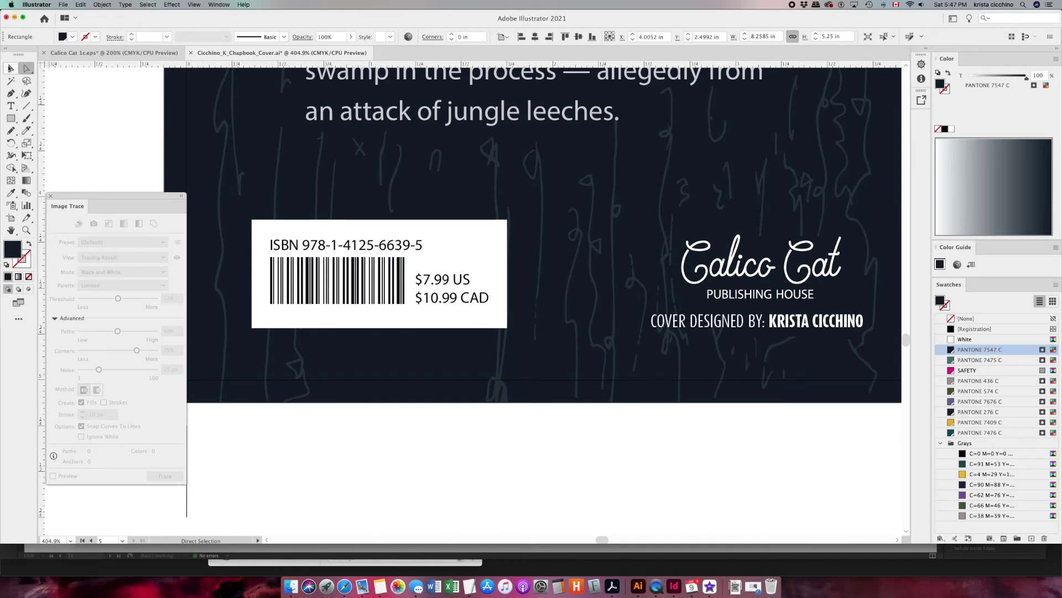
click(386, 270)
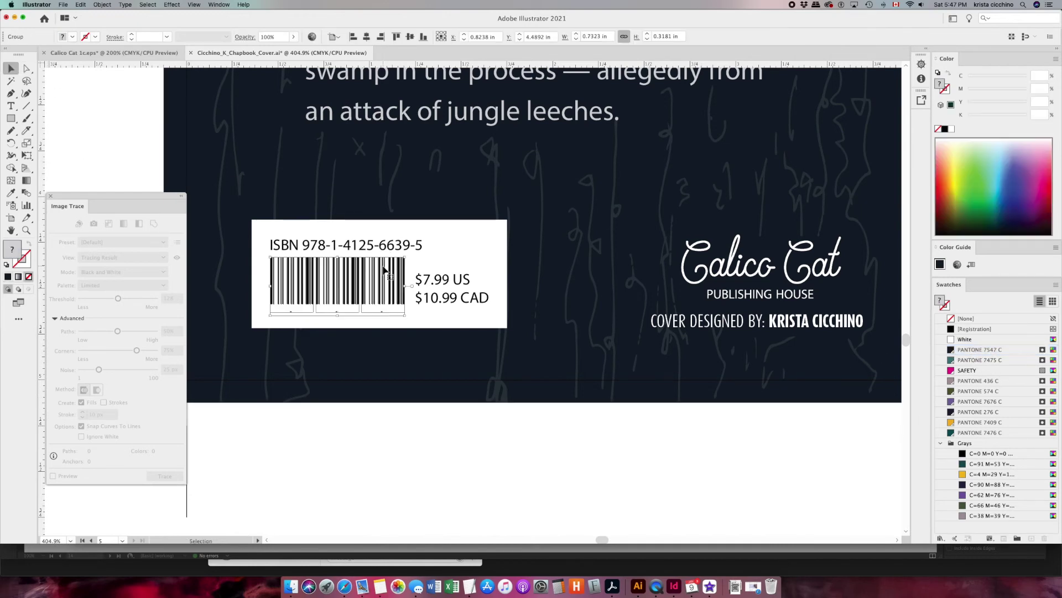
click(966, 413)
key(super+z)
- Close the floating Gradient, Pathfinder and Stroke panels and fill the barcode bars with the PANTONE 7547 C swatch
click(103, 5)
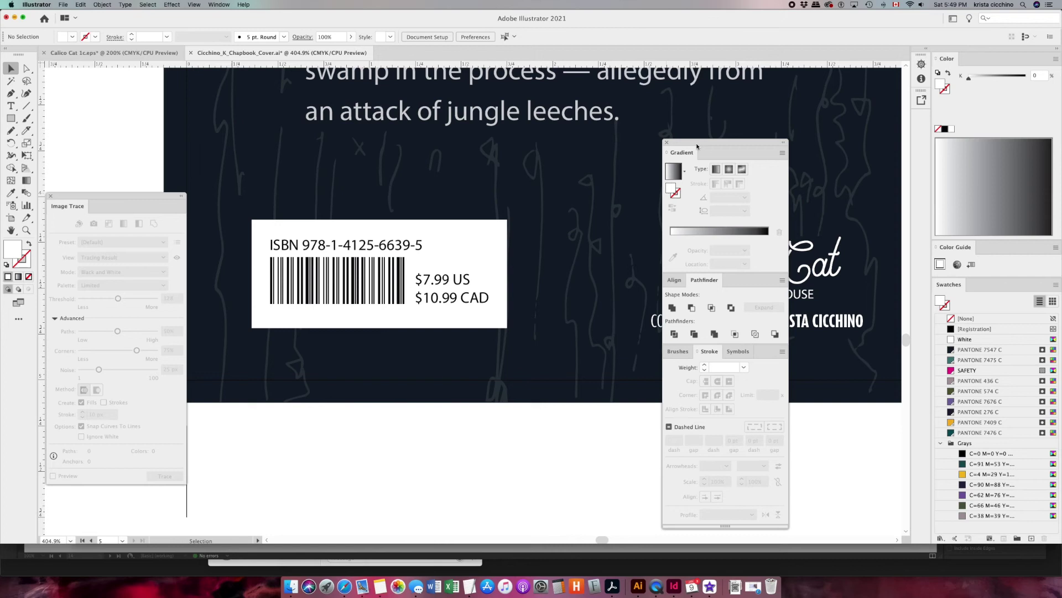
click(667, 142)
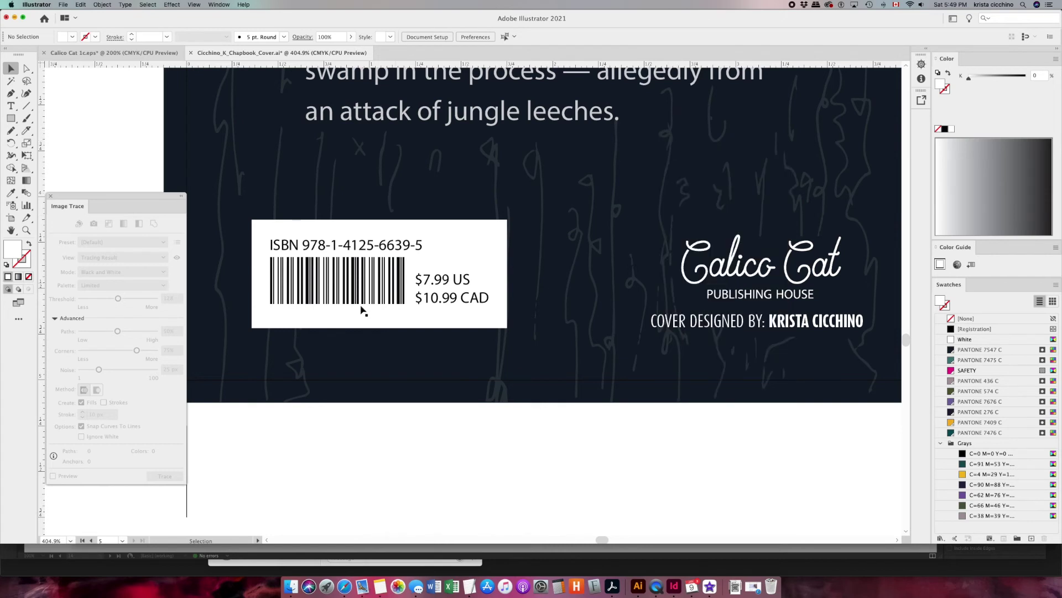
click(401, 296)
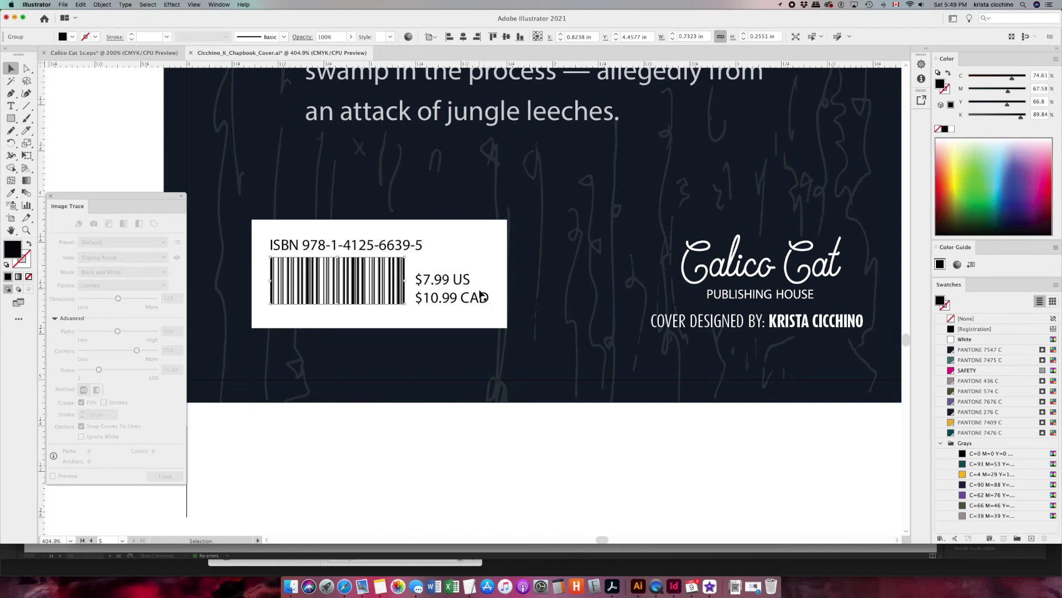
click(967, 350)
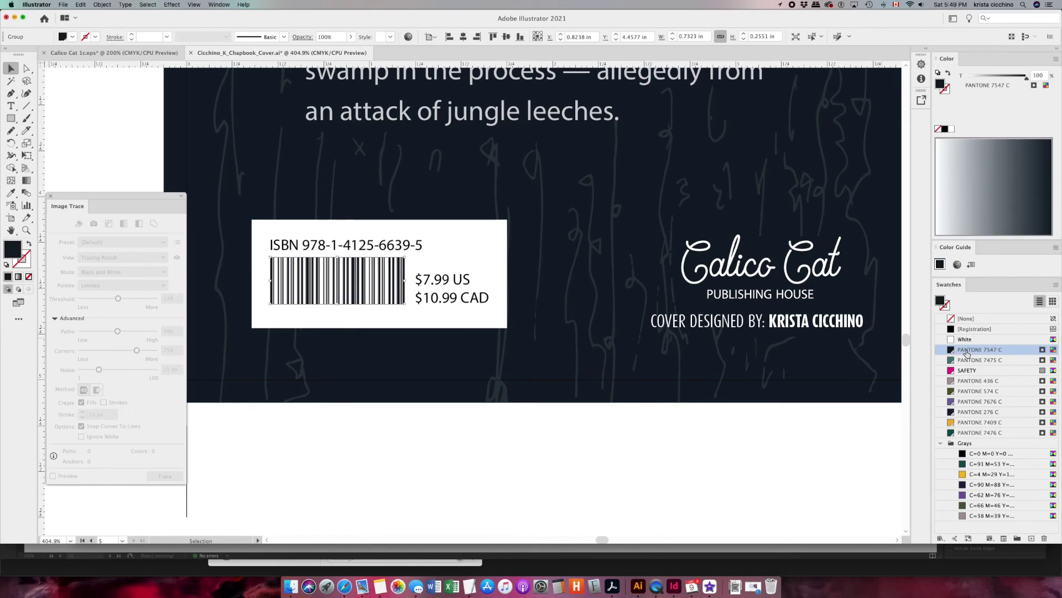
- Check the ISBN line's fill color, fill both price lines with the PANTONE 7547 C swatch, and deselect the text
double_click(373, 247)
key(super+a)
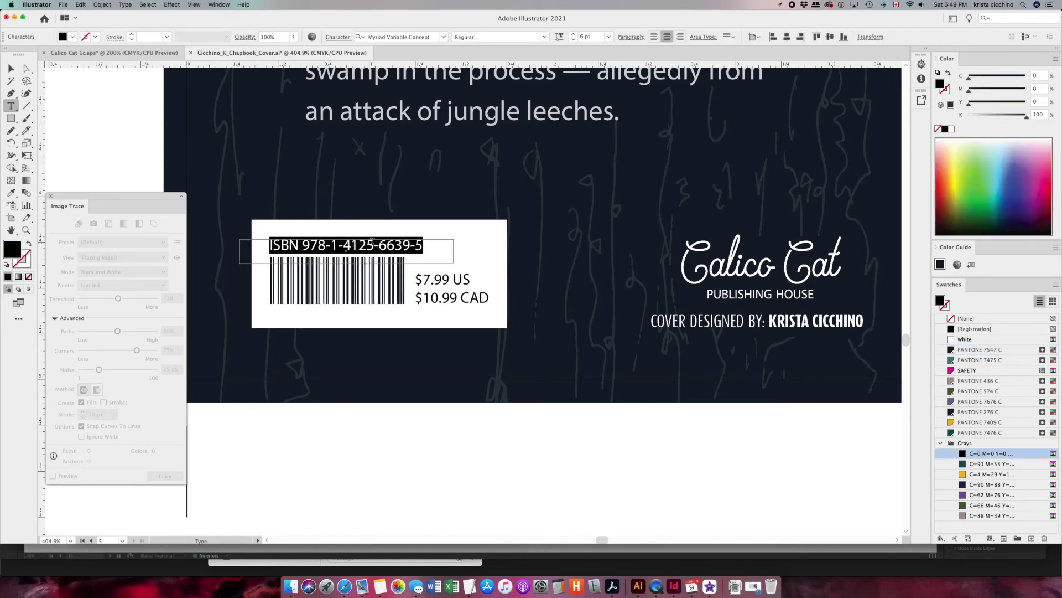
super+click(427, 282)
click(427, 283)
key(super+a)
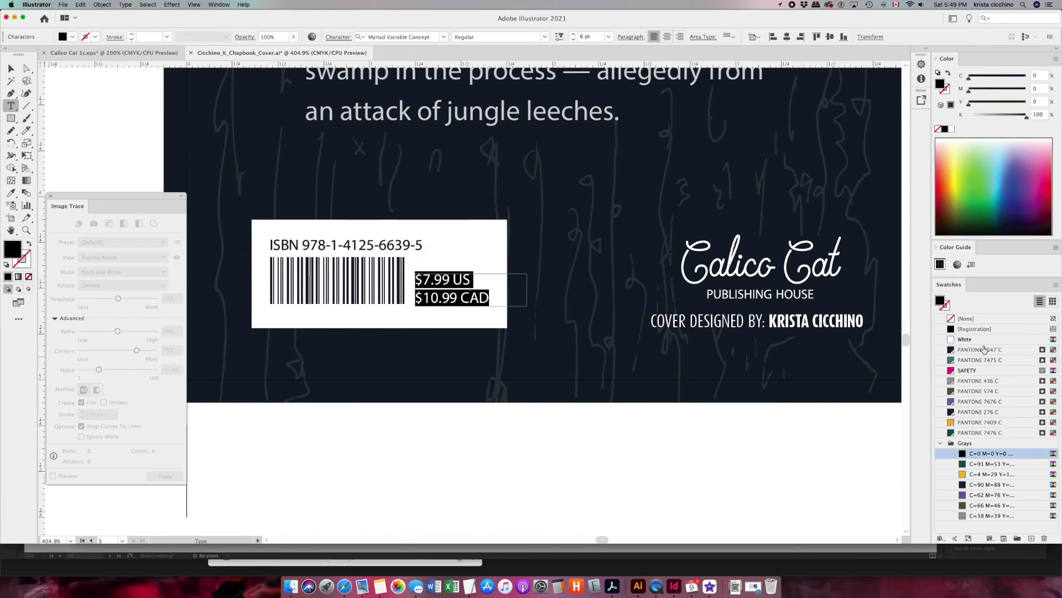
click(977, 350)
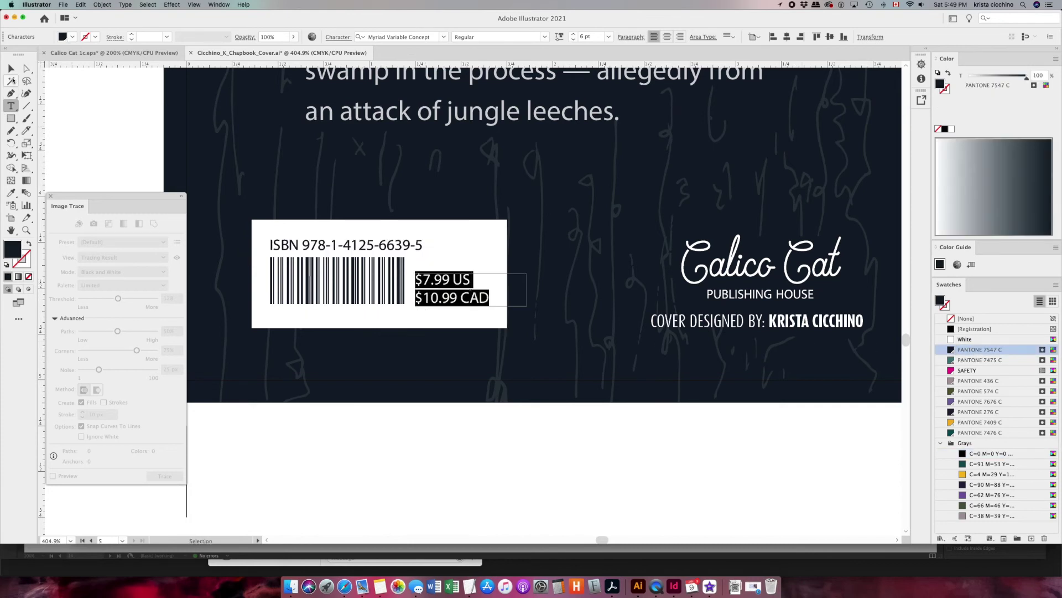
super+click(116, 150)
- Save the cover in Adobe PDF format to the To Print folder, including all artboards
key(super+1)
drag(610, 142, 532, 249)
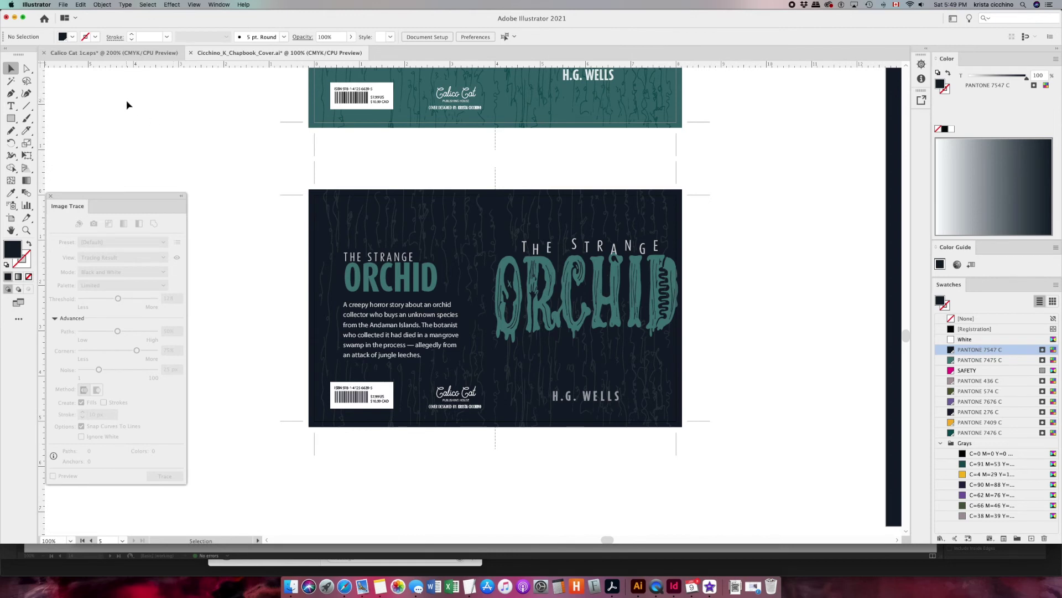
click(61, 5)
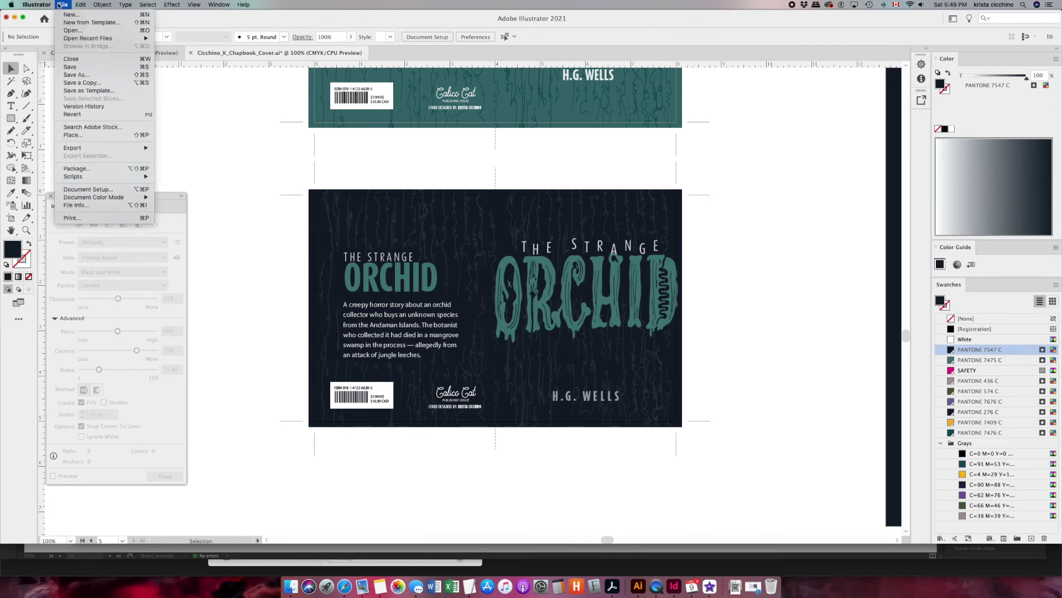
mouse_move(130, 149)
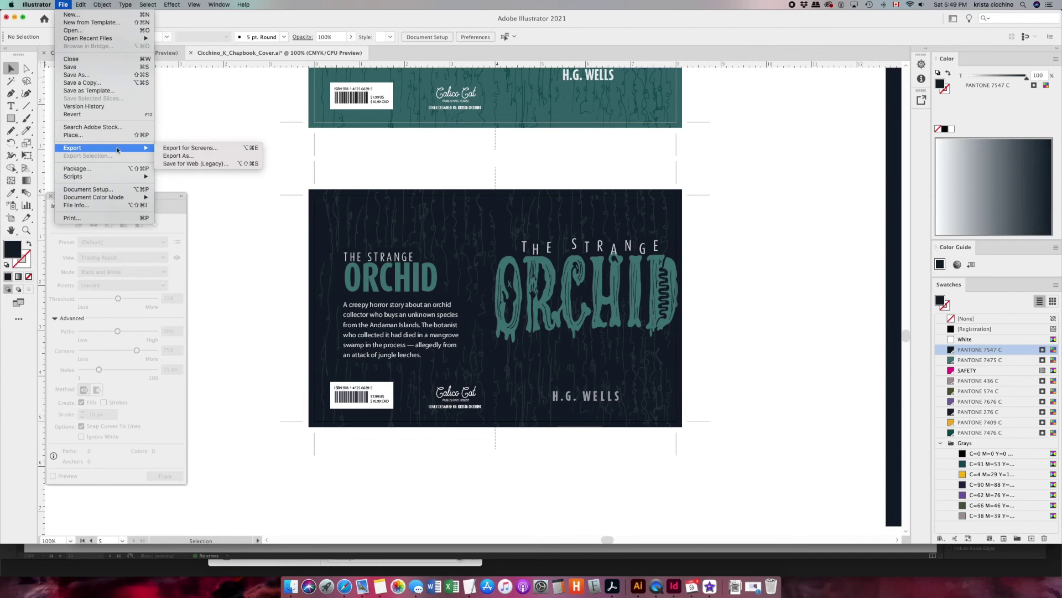
click(76, 75)
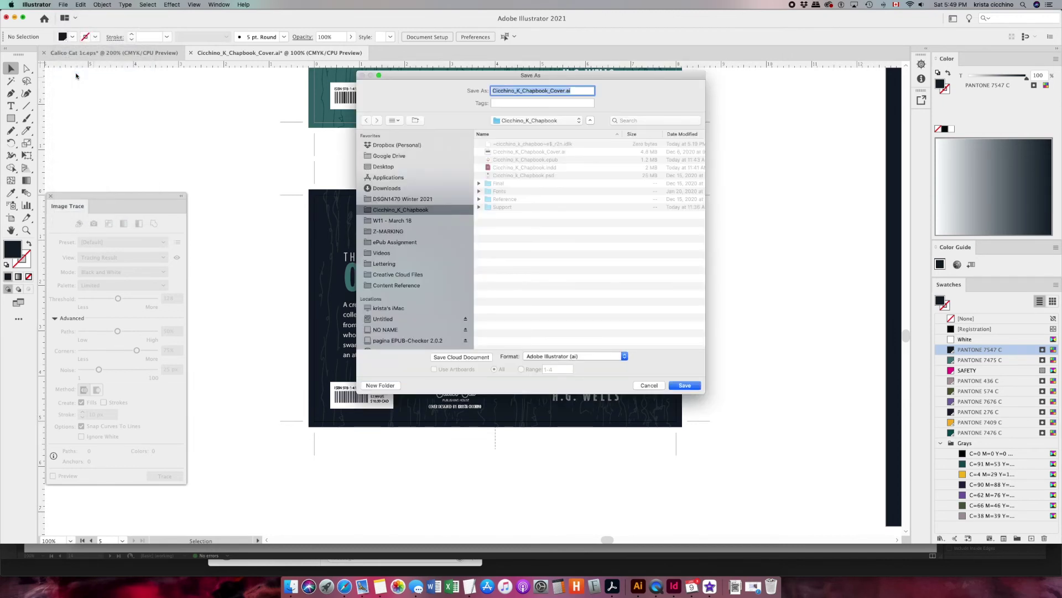
click(500, 183)
double_click(500, 184)
double_click(496, 162)
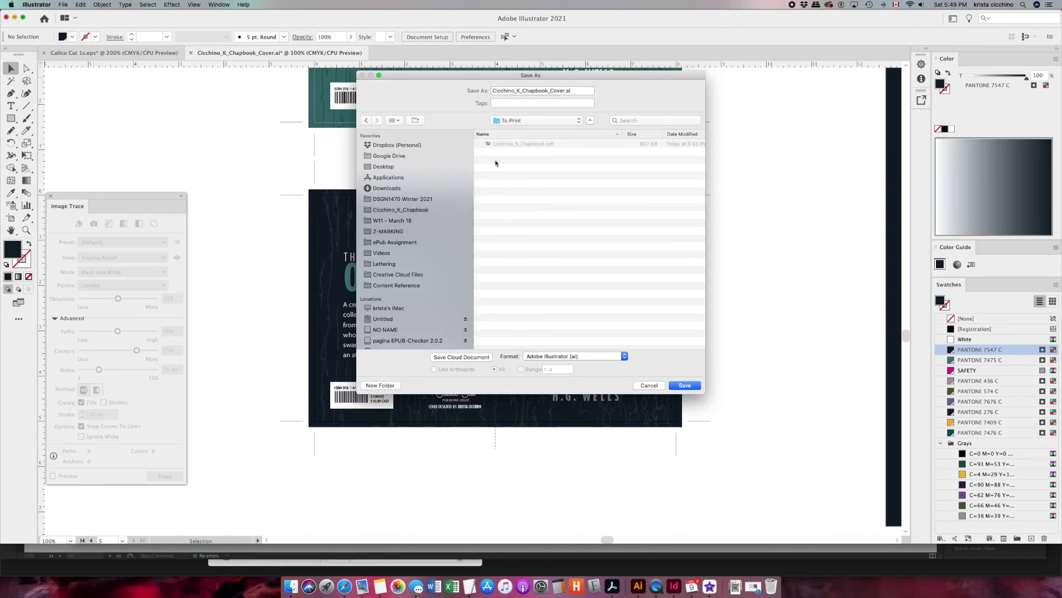
click(600, 357)
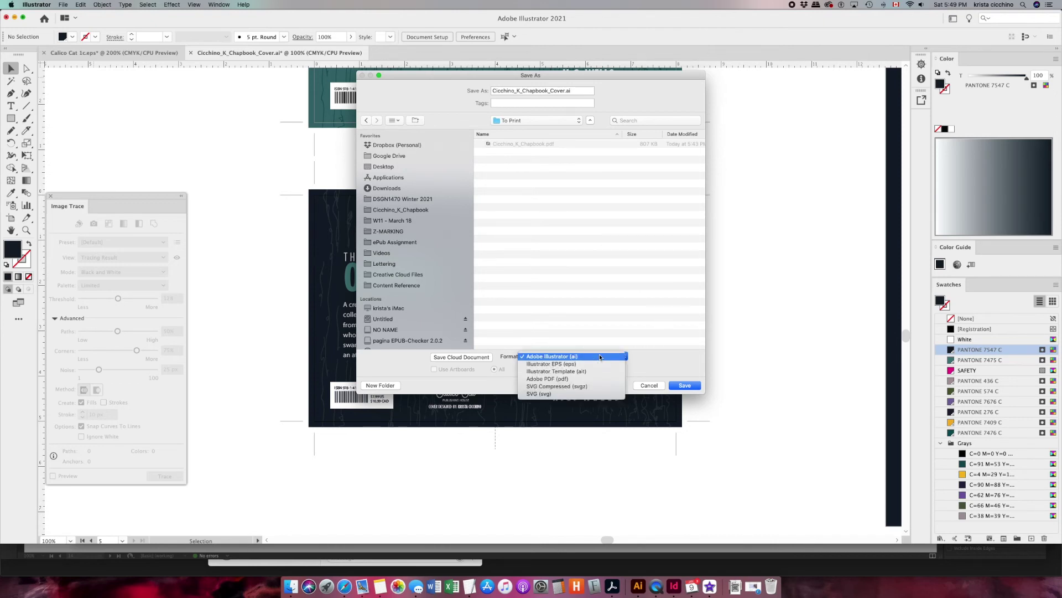
click(547, 378)
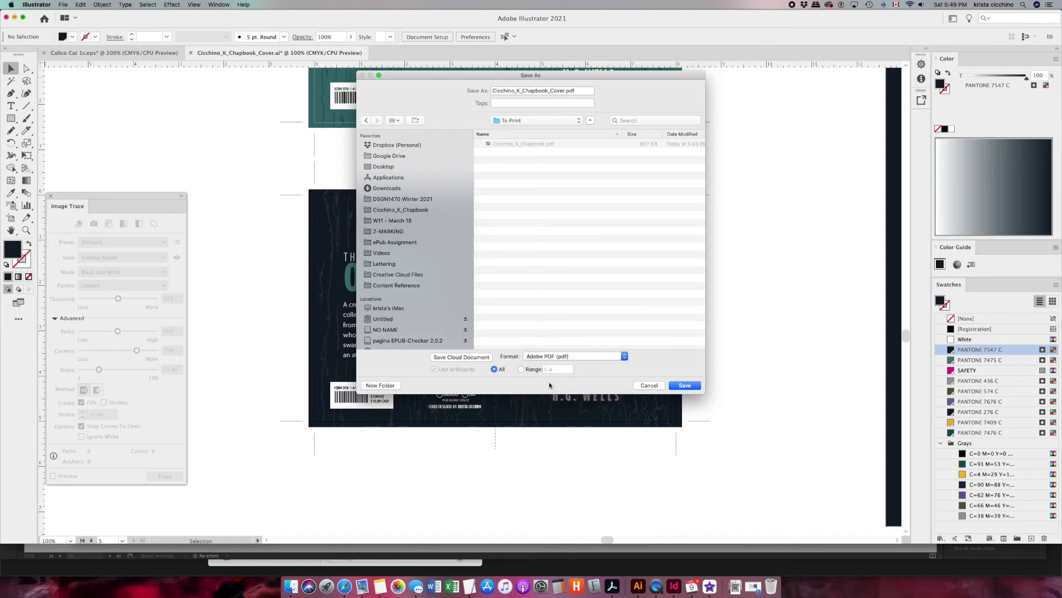
click(680, 386)
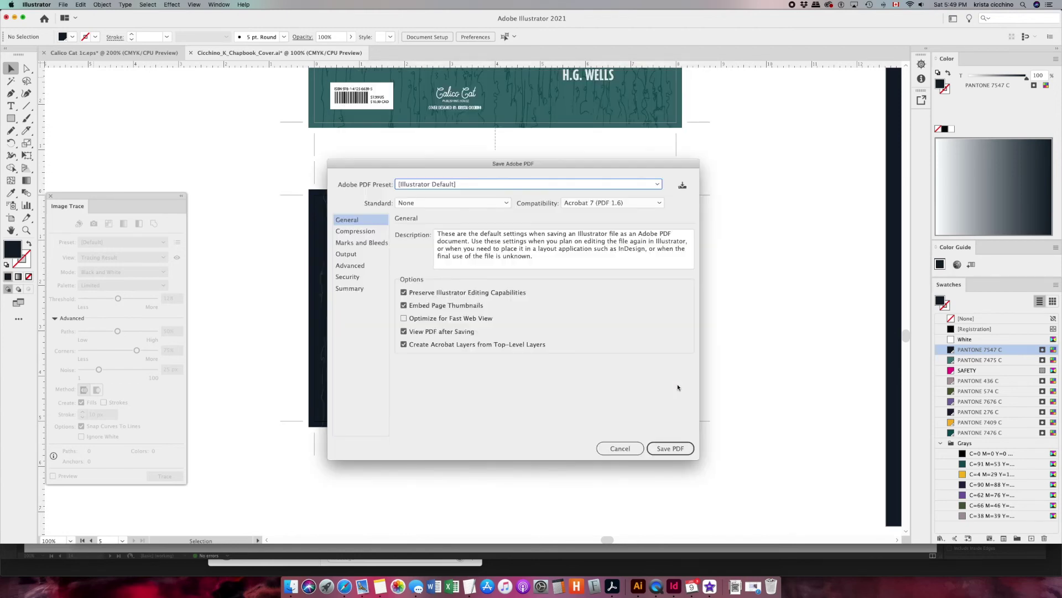
- Choose the [Press Quality] preset for the cover PDF and check its image compression settings
click(430, 183)
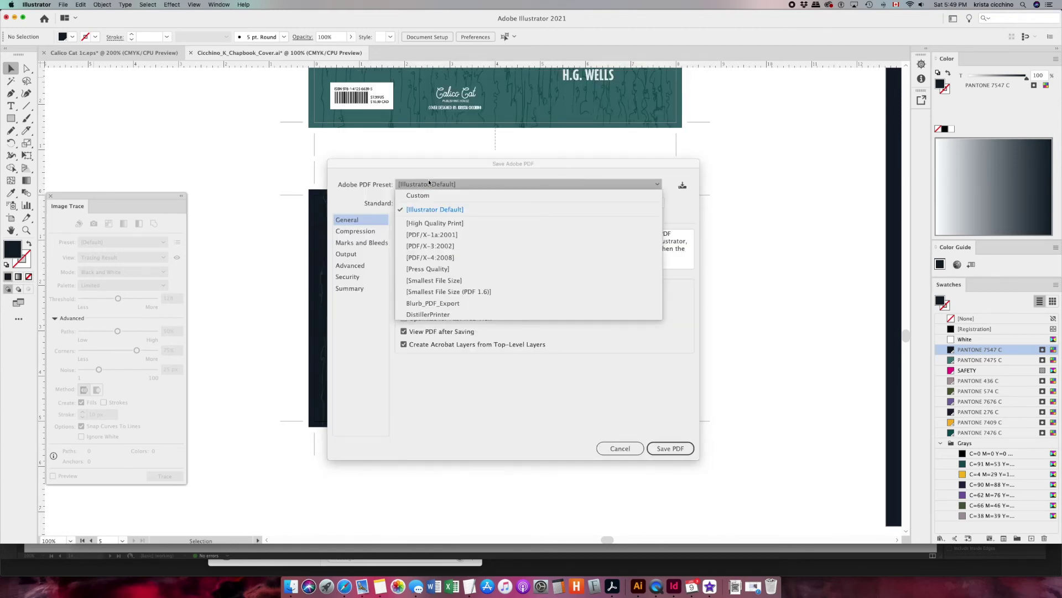
click(410, 178)
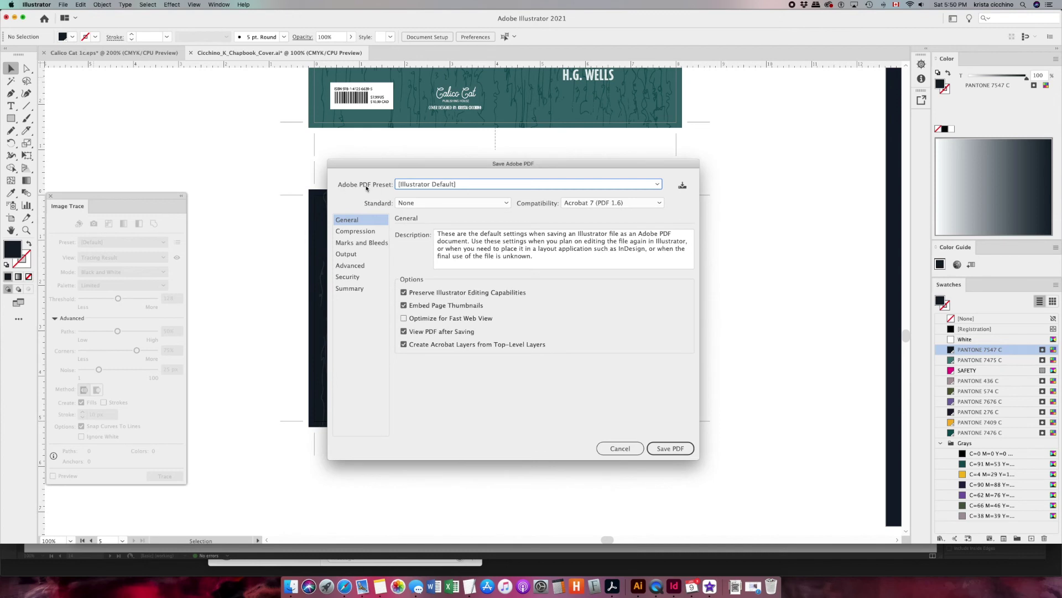
click(420, 185)
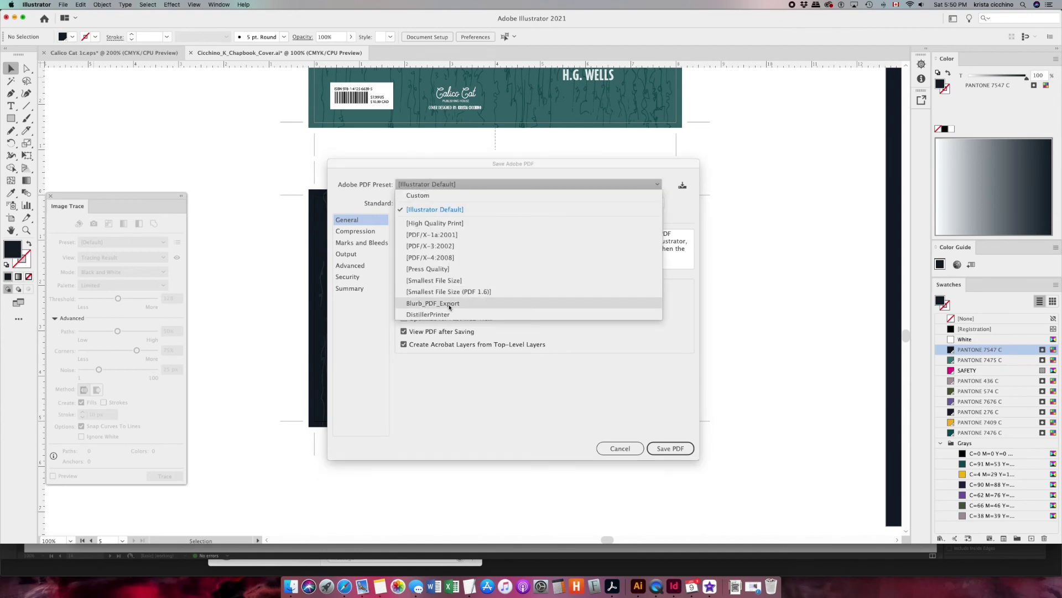
click(438, 270)
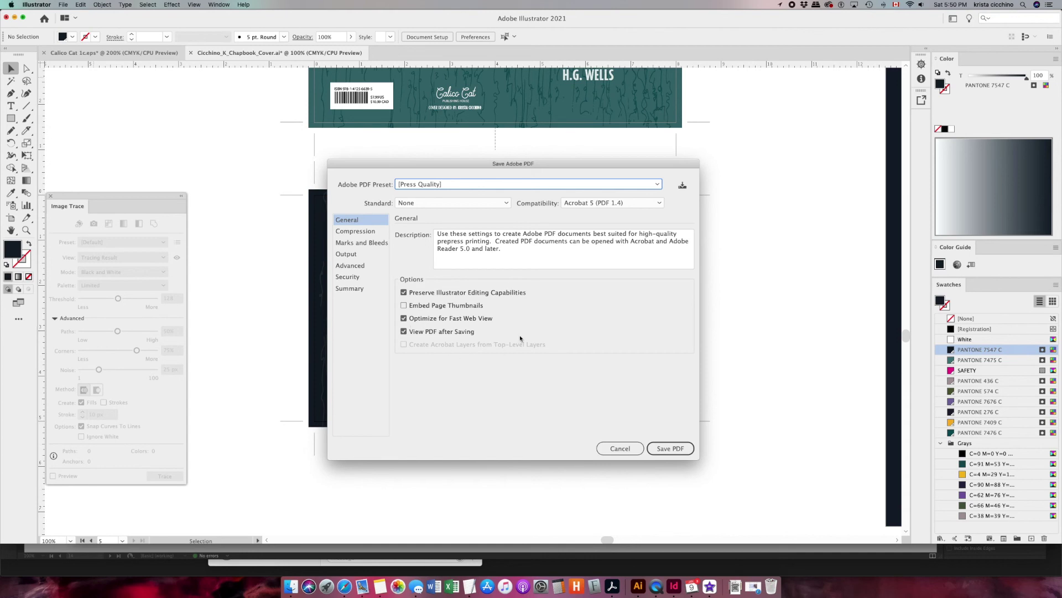
click(371, 232)
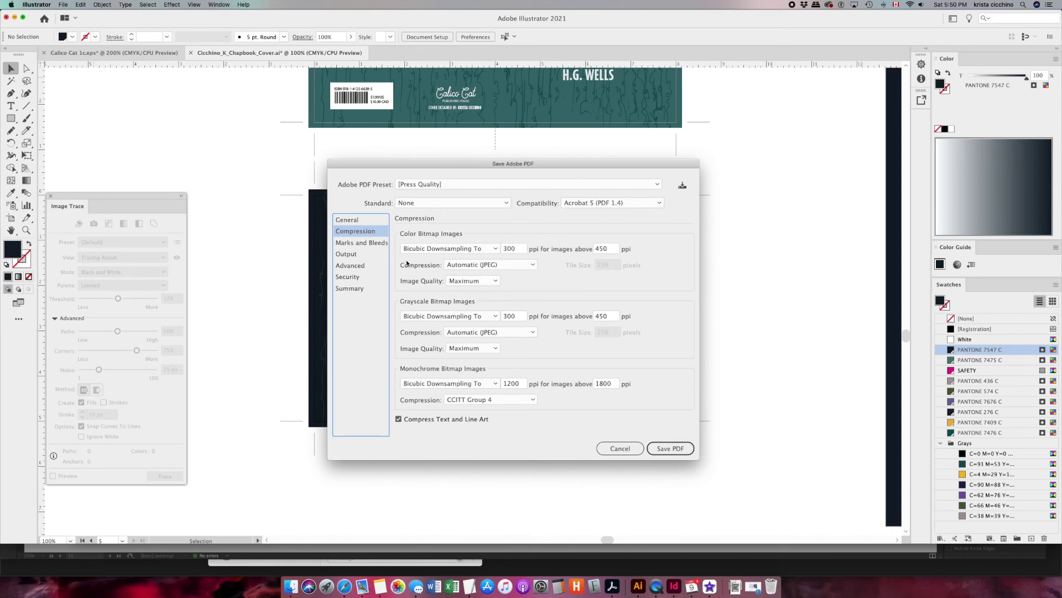
- Set a linked bleed of 0.5 in on all sides of the cover PDF
click(344, 244)
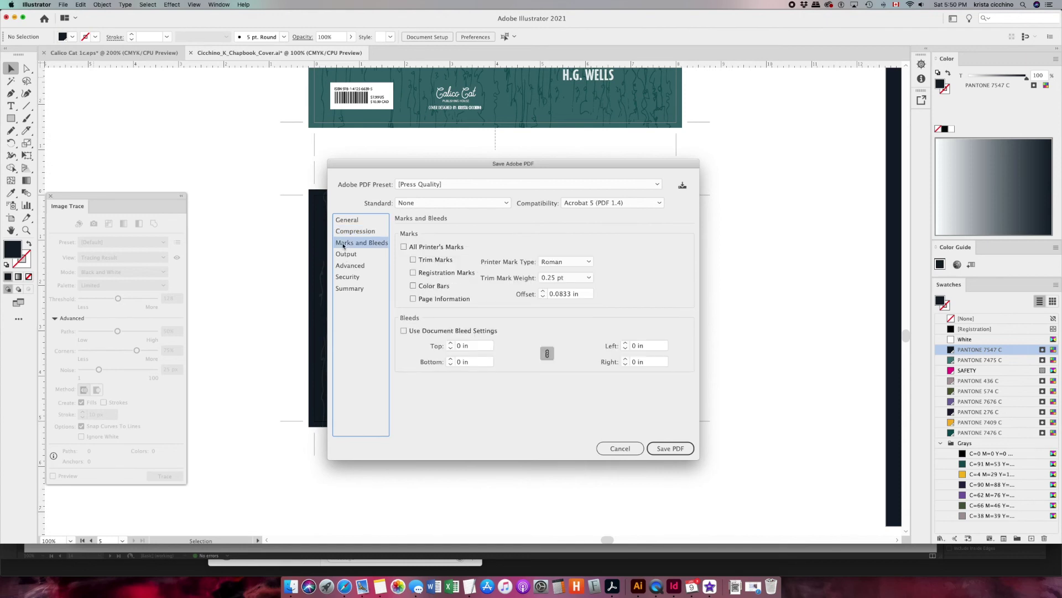
drag(398, 165, 599, 188)
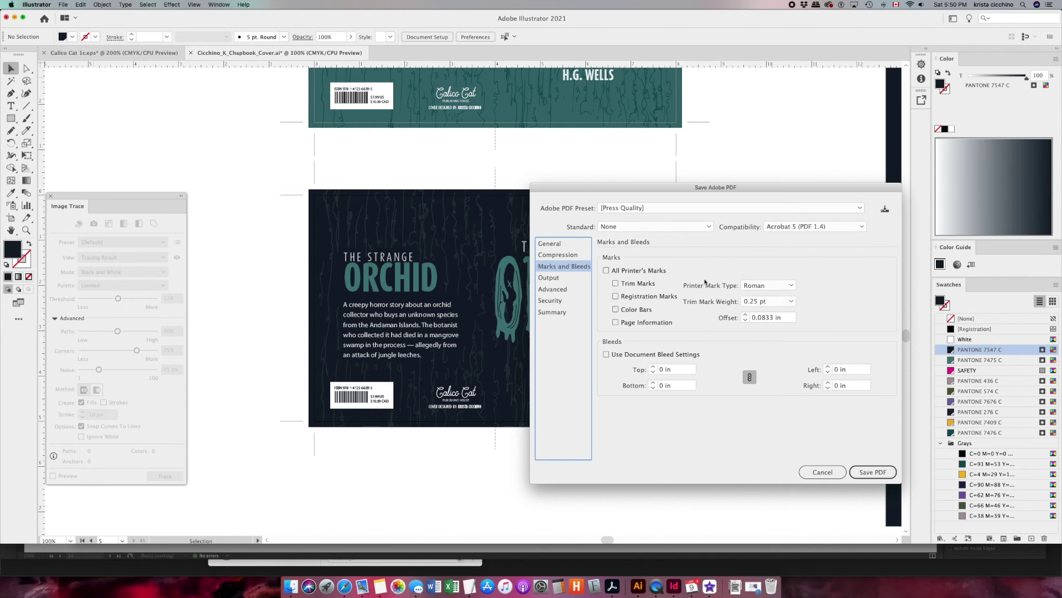
click(607, 354)
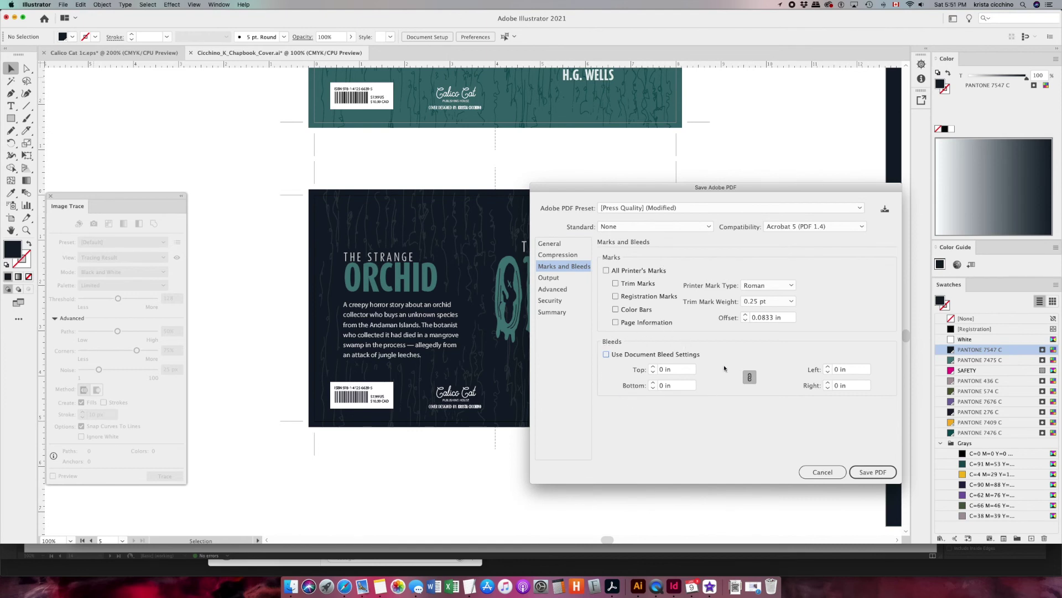
click(678, 369)
drag(581, 191, 725, 150)
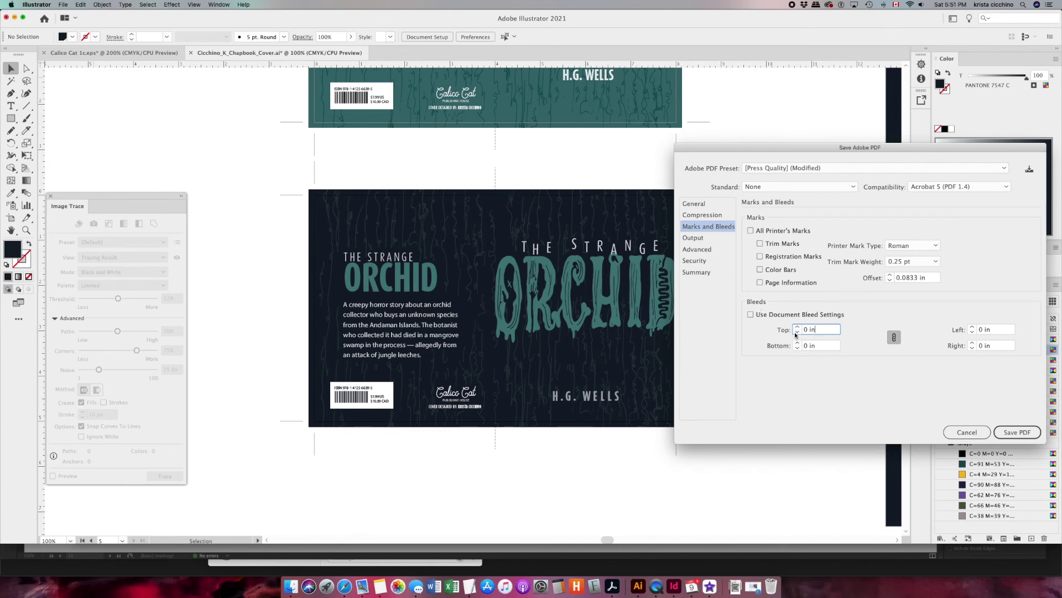
drag(818, 330, 803, 329)
key(BackSpace)
text(.5)
click(824, 346)
- Review the PDF's color conversion, font, security and summary settings, and save the PDF
click(694, 239)
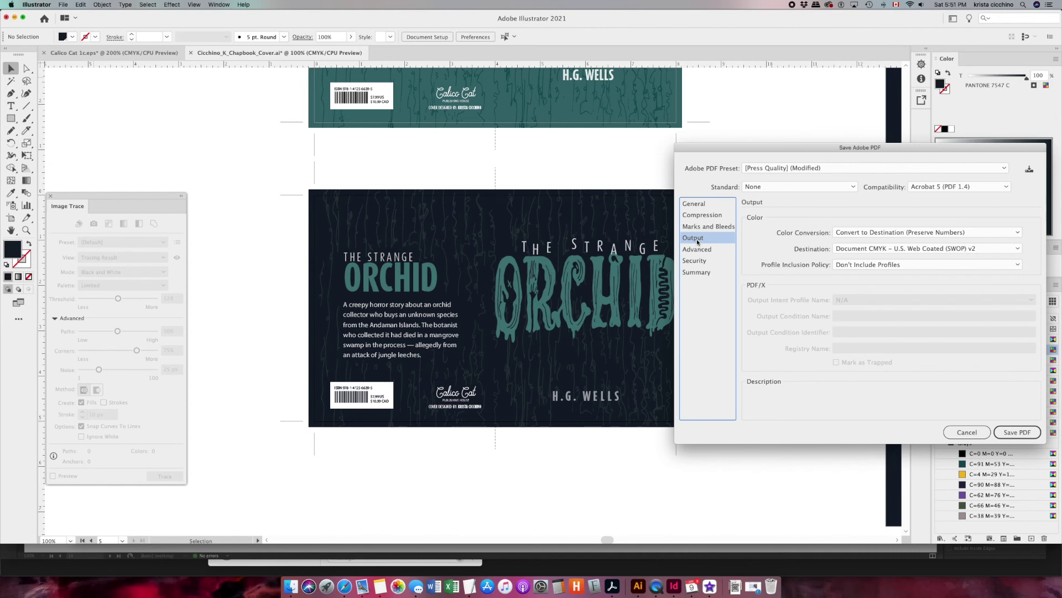
click(855, 233)
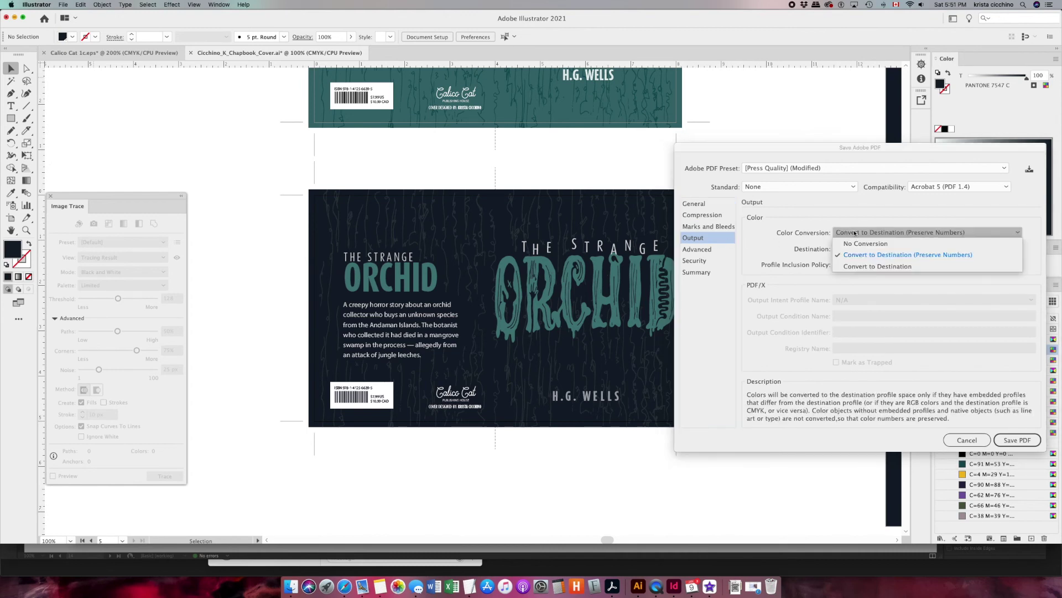
click(815, 225)
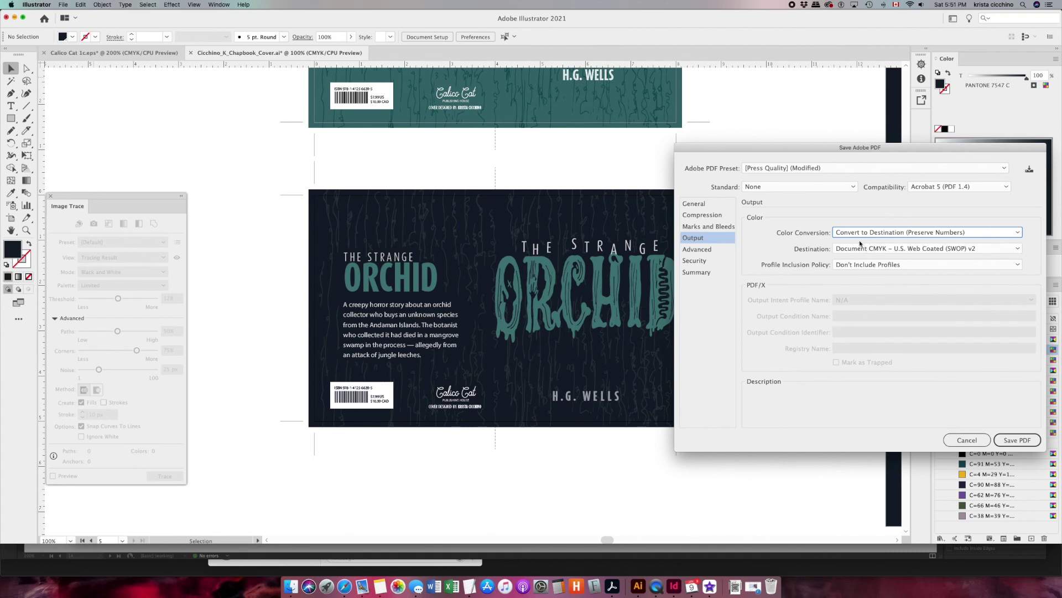
drag(826, 147, 671, 145)
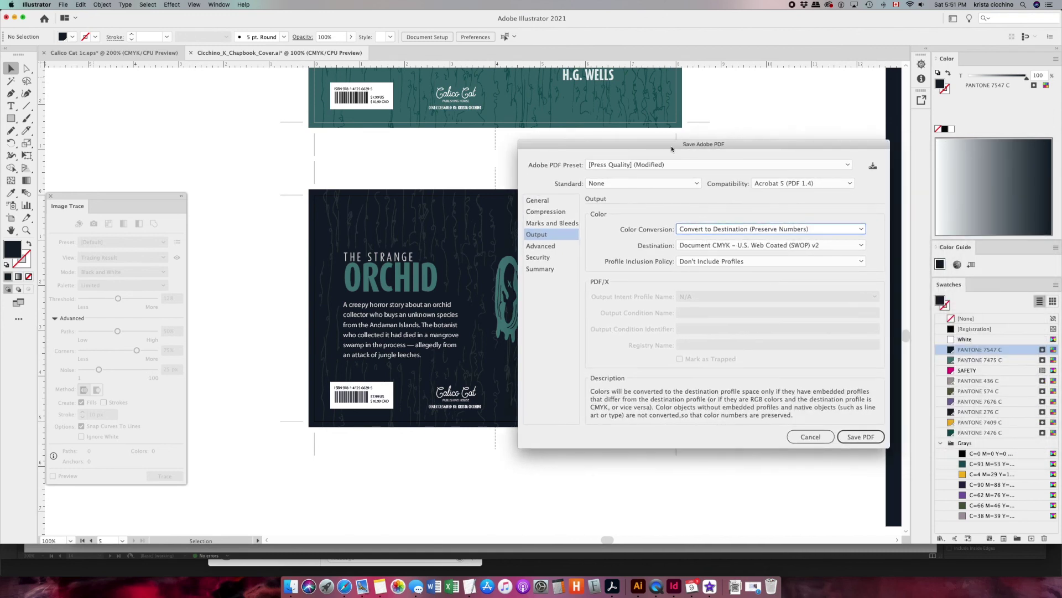
click(542, 245)
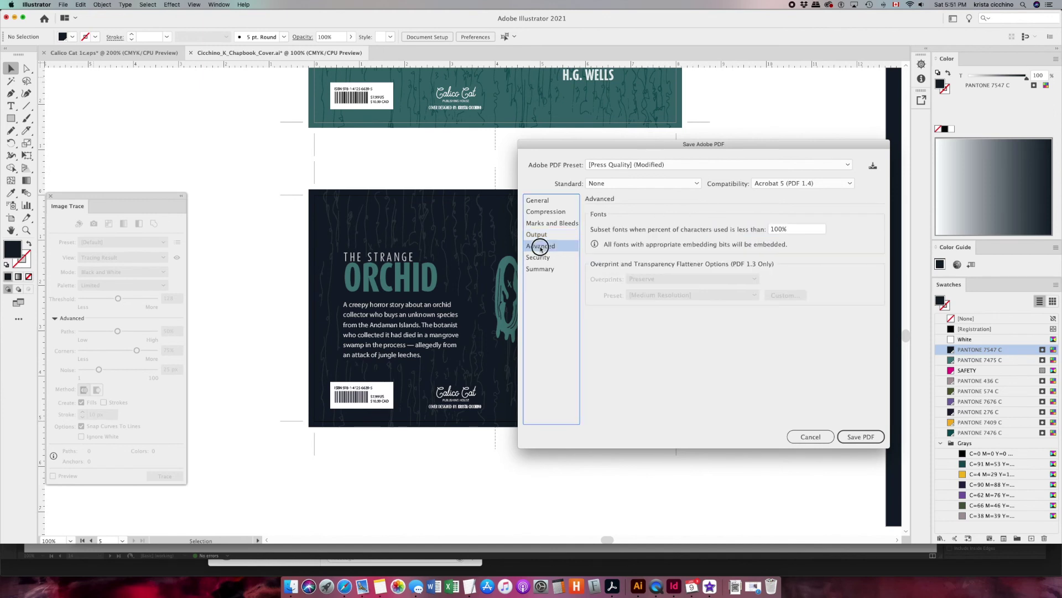
click(539, 258)
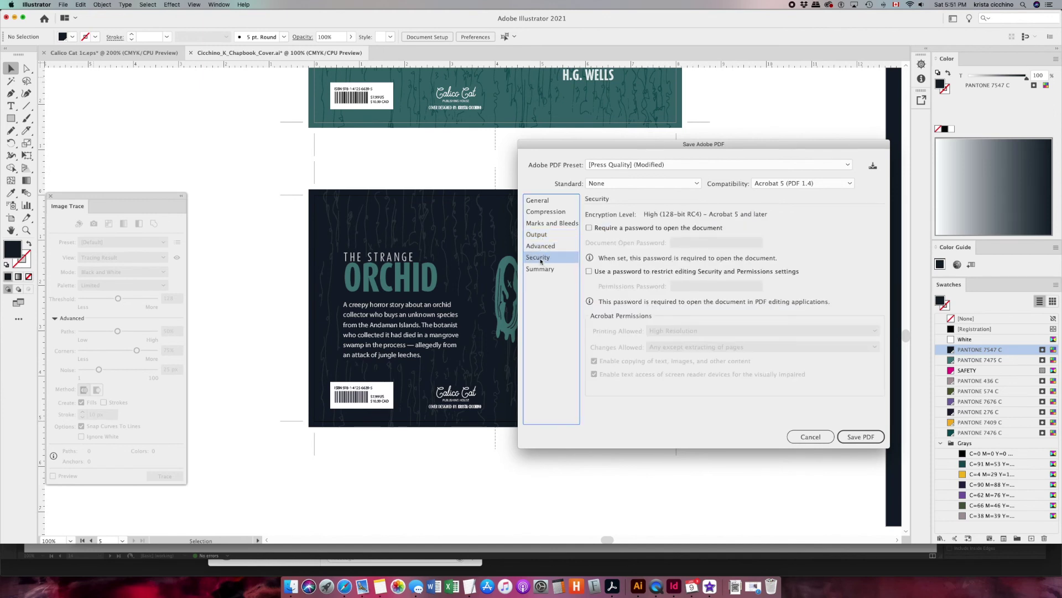
click(540, 268)
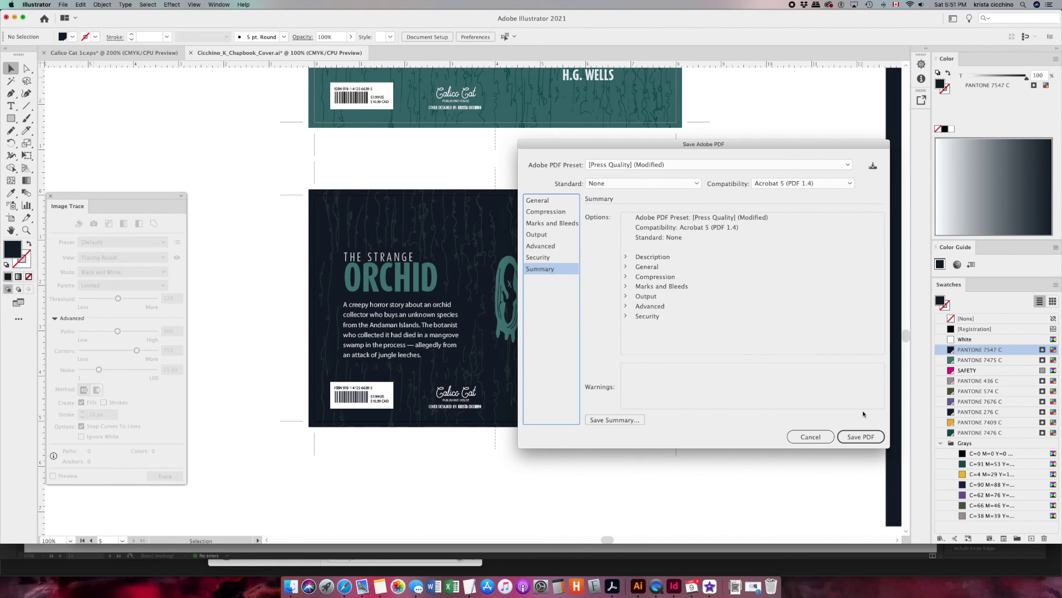
click(866, 438)
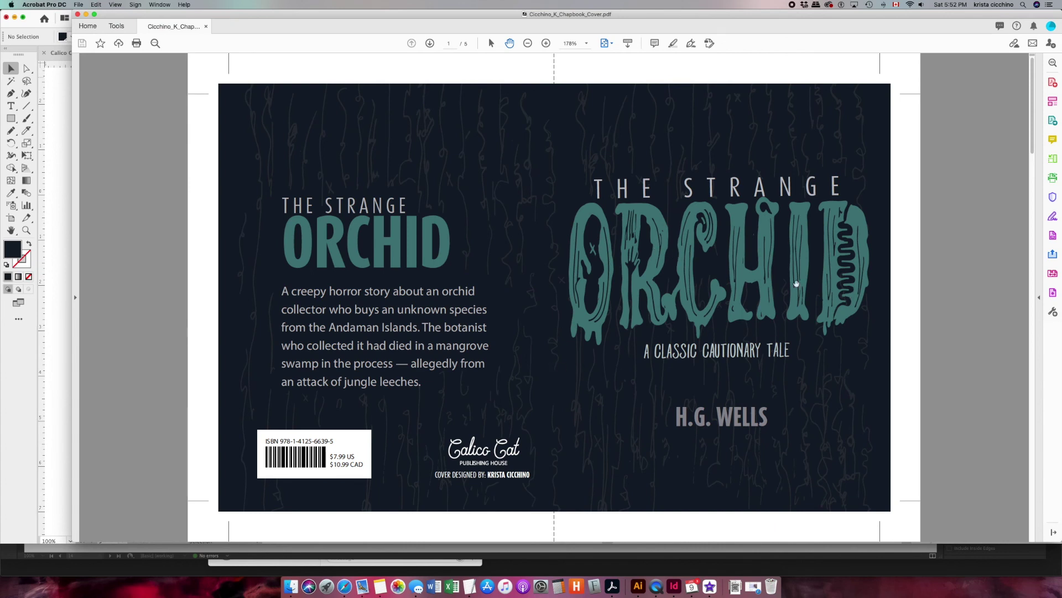
- Examine the pages of the exported cover PDF at different magnifications, checking the crop marks and bleed, and return to page 1
scroll(722, 297, up, 3)
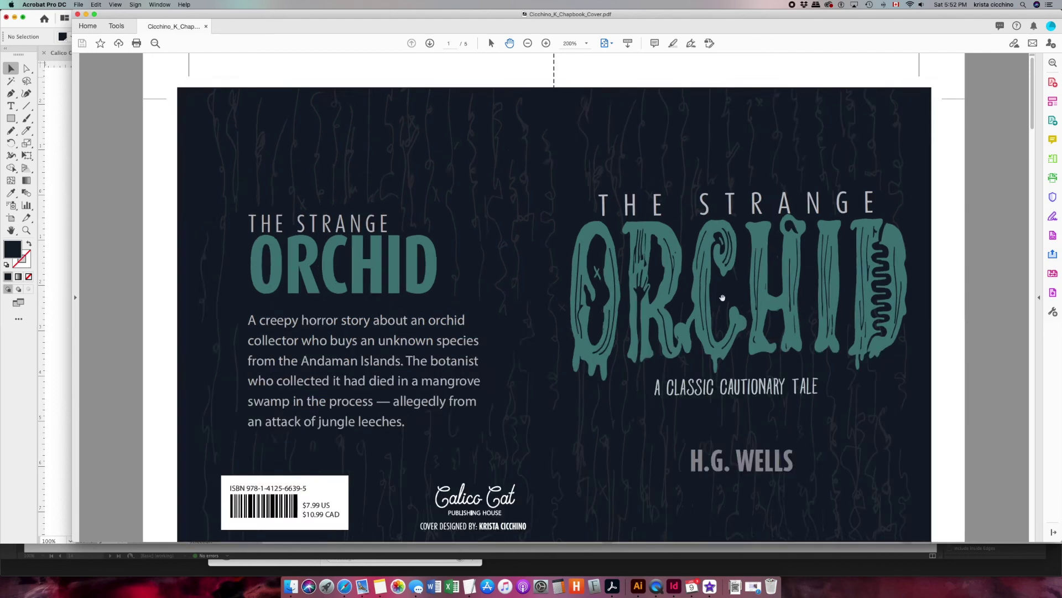
scroll(766, 285, down, 5)
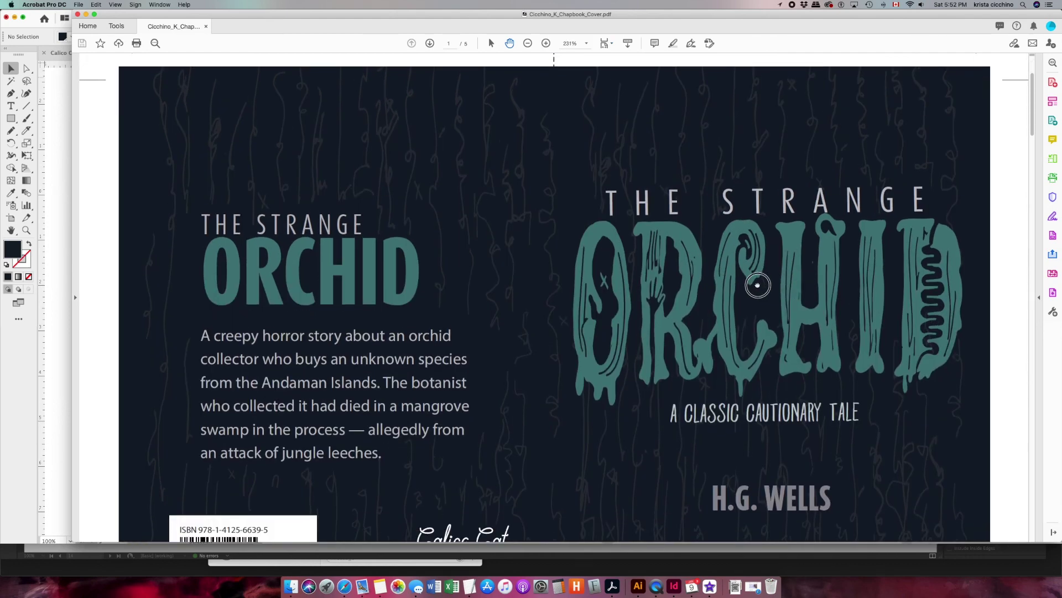
scroll(759, 262, down, 2)
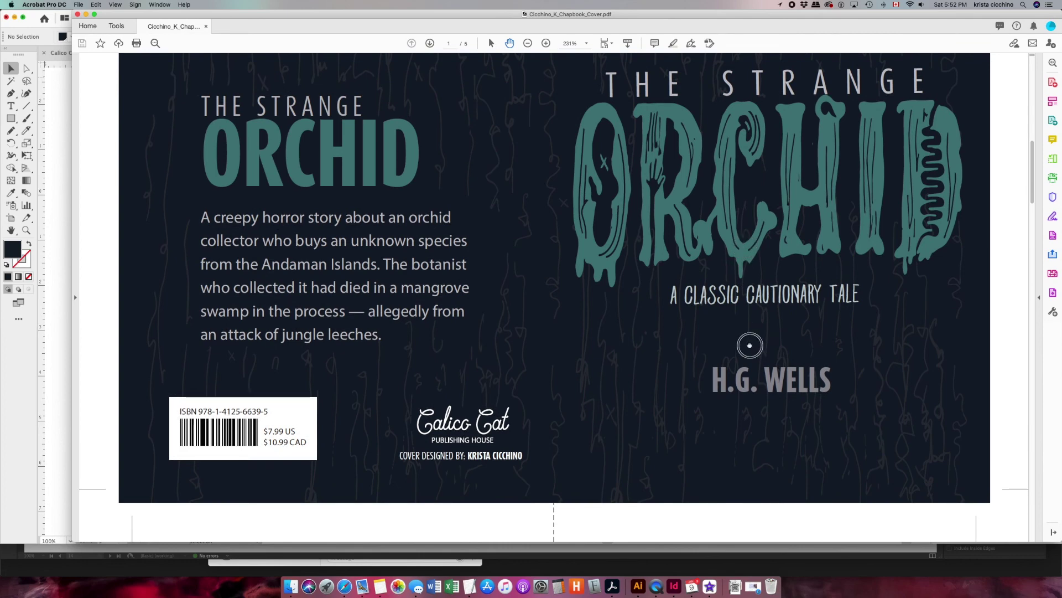
scroll(734, 295, down, 5)
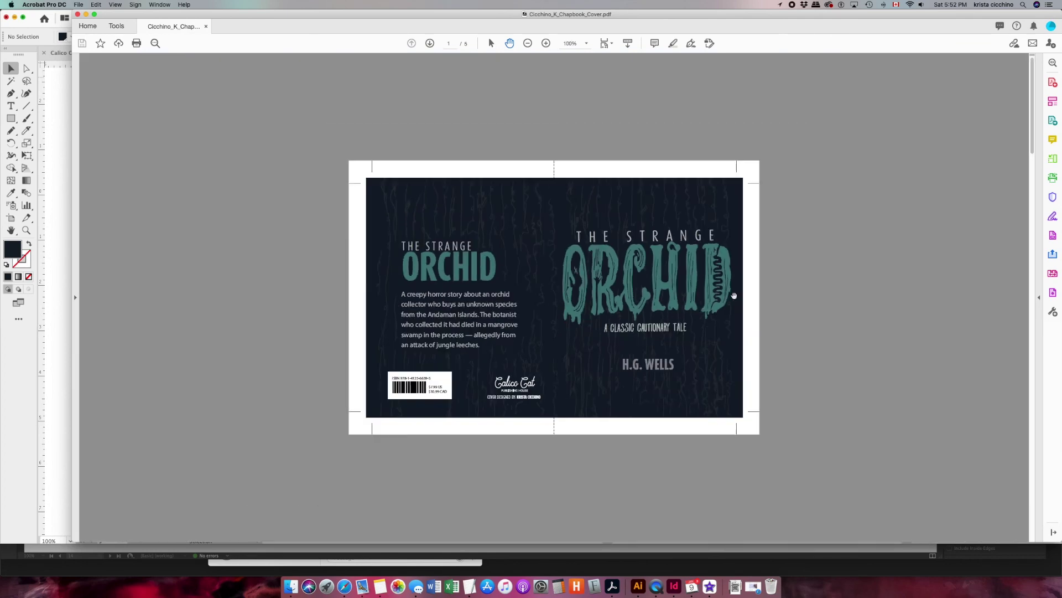
scroll(492, 275, down, 10)
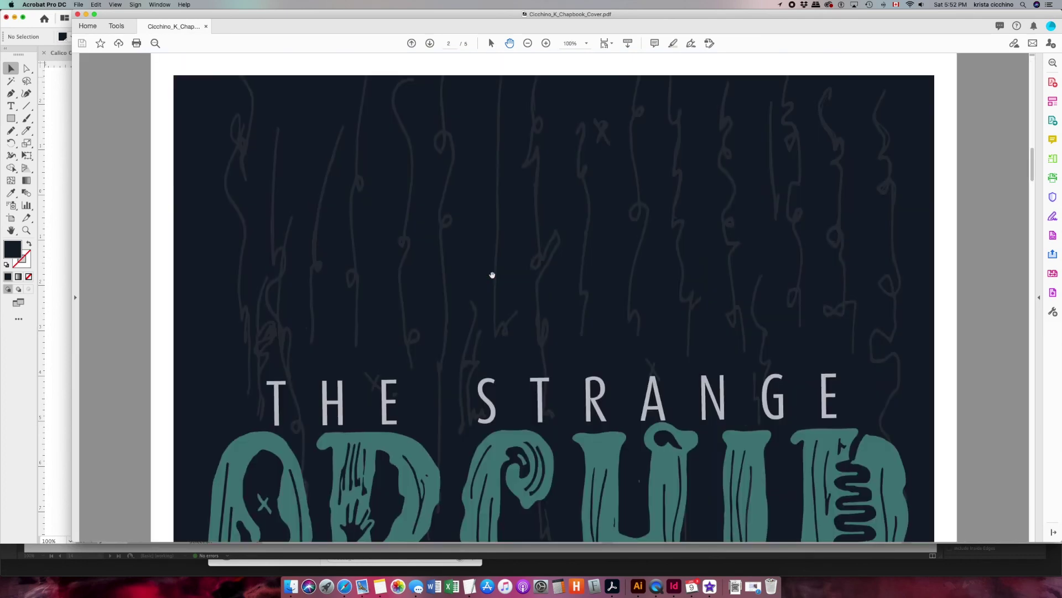
scroll(492, 275, down, 3)
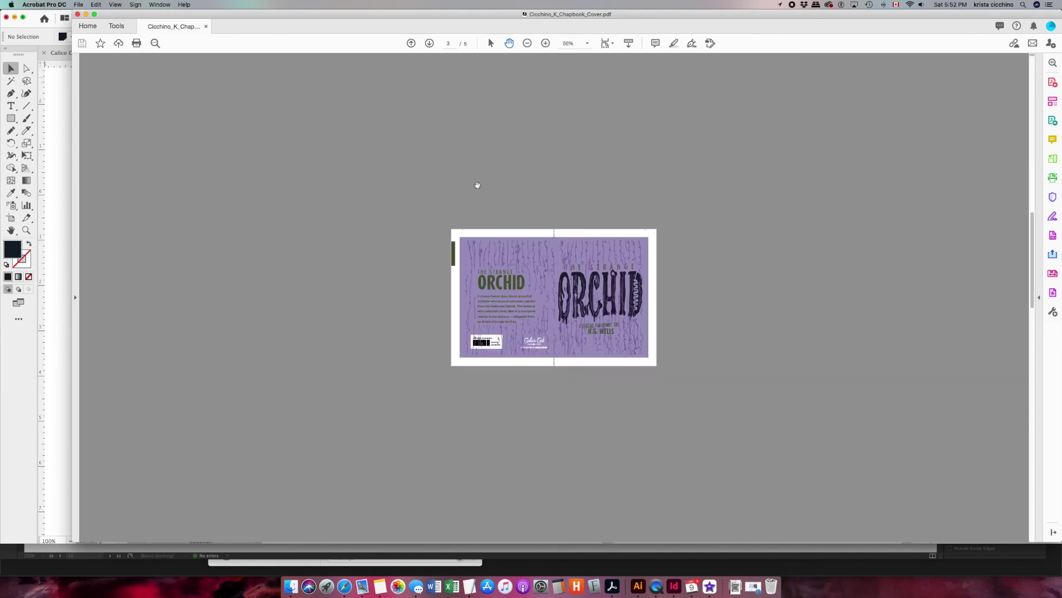
scroll(544, 284, down, 3)
scroll(544, 285, up, 12)
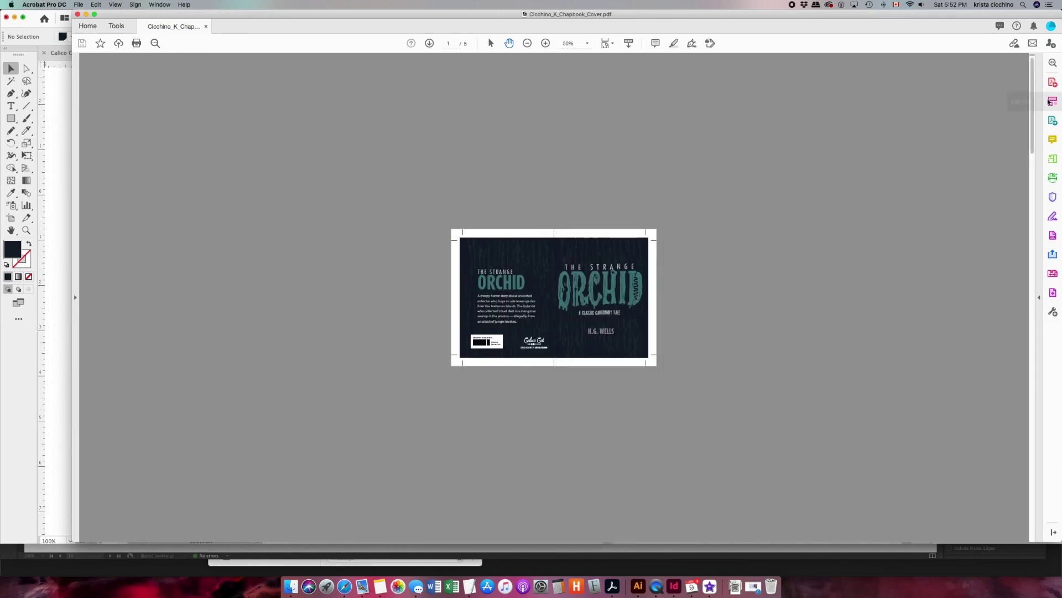
- Delete pages 1 to 4 from the cover PDF, keeping only the fifth page, and leave page organizing
click(1052, 159)
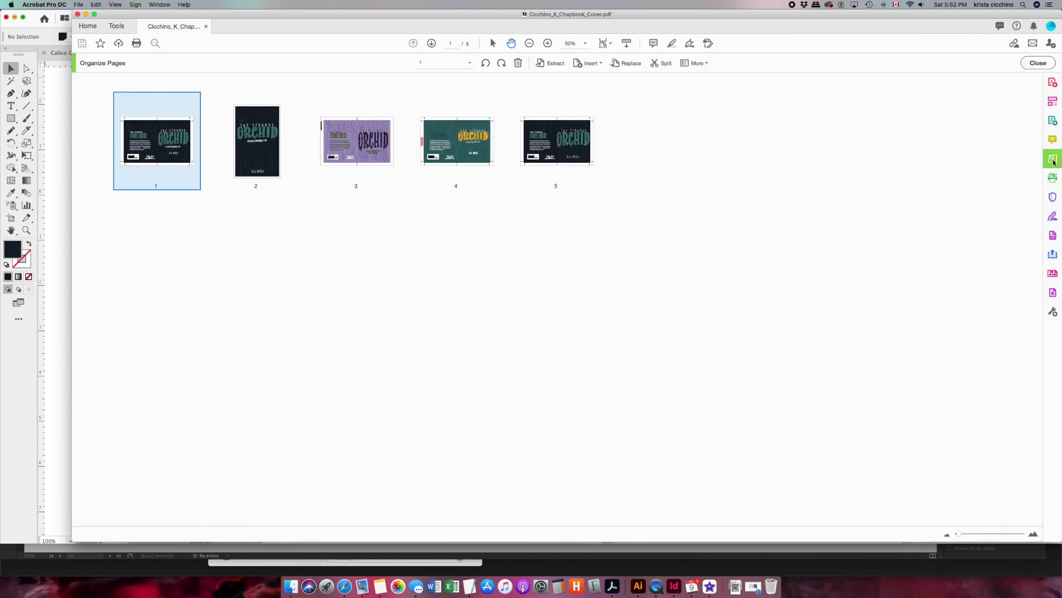
mouse_move(549, 148)
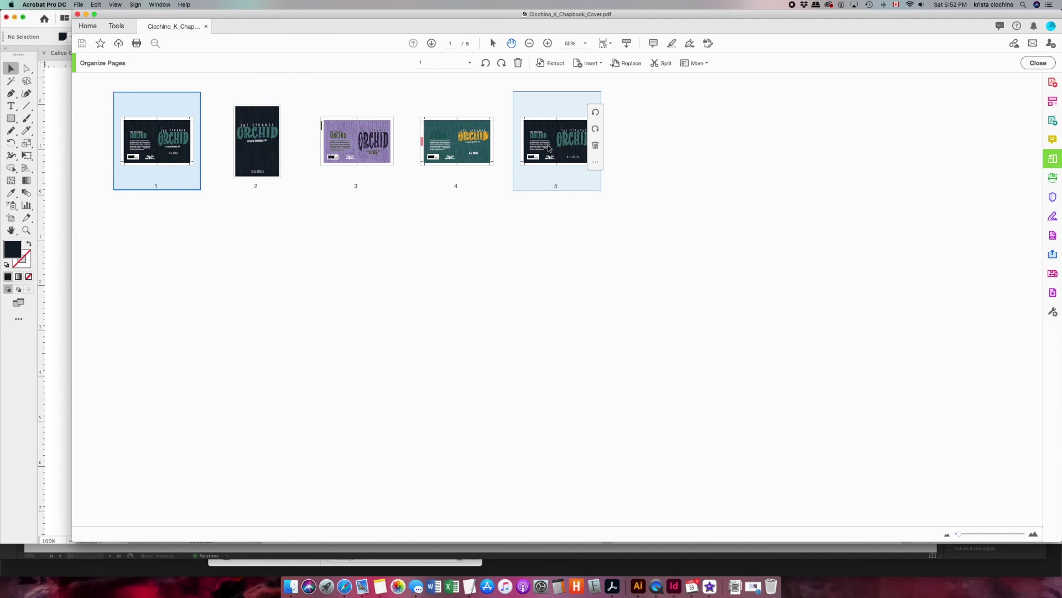
click(467, 141)
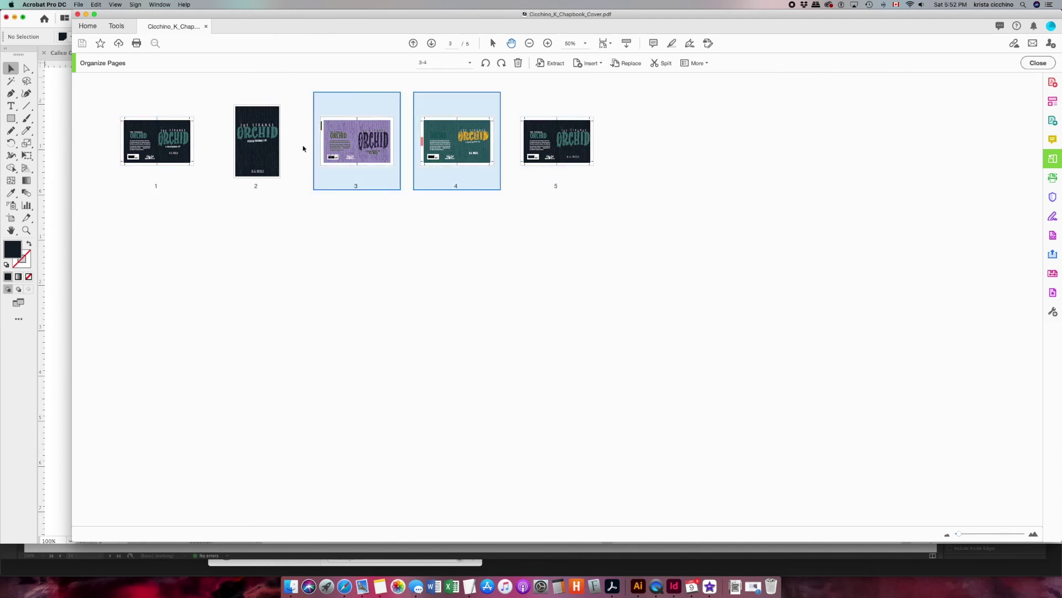
shift+click(262, 142)
shift+click(170, 140)
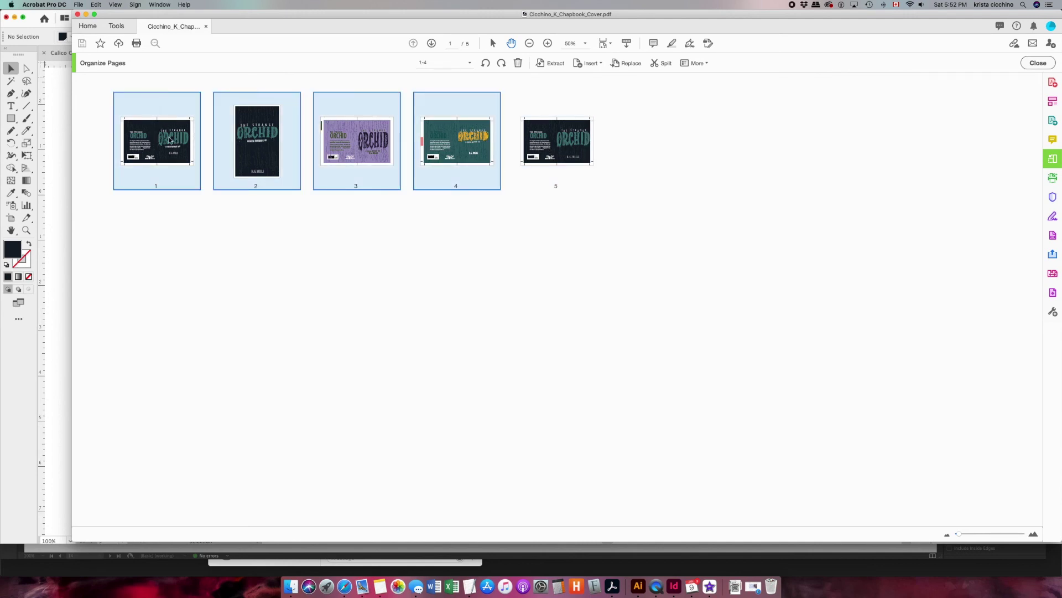
click(518, 63)
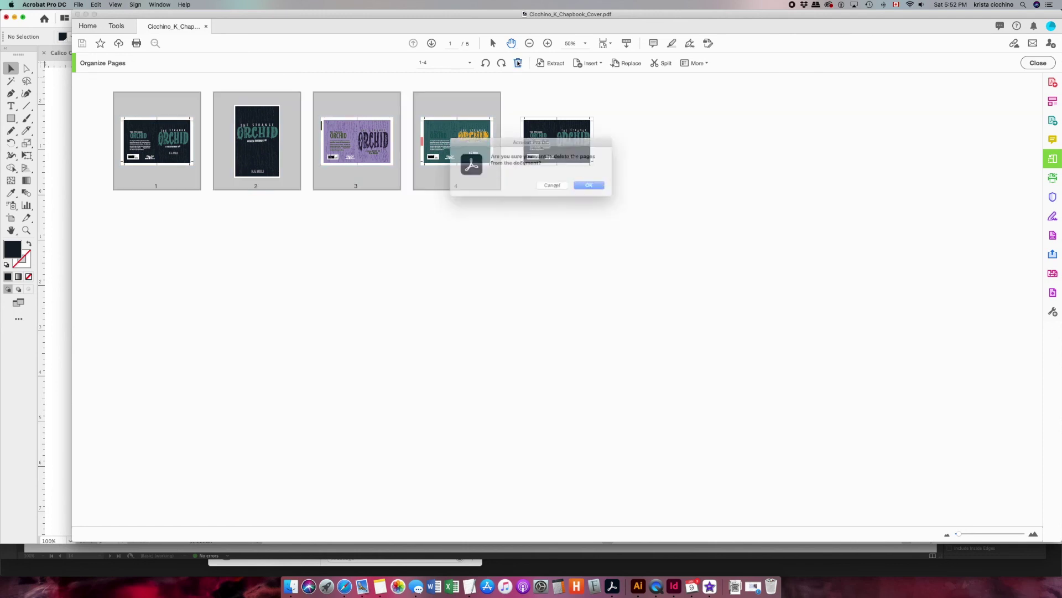
click(593, 186)
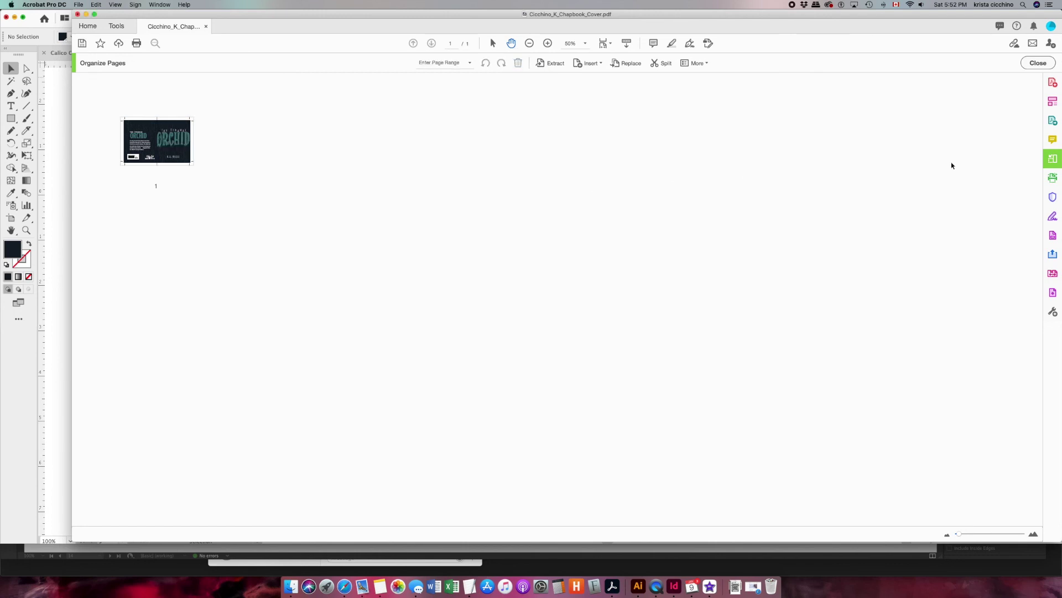
click(1036, 63)
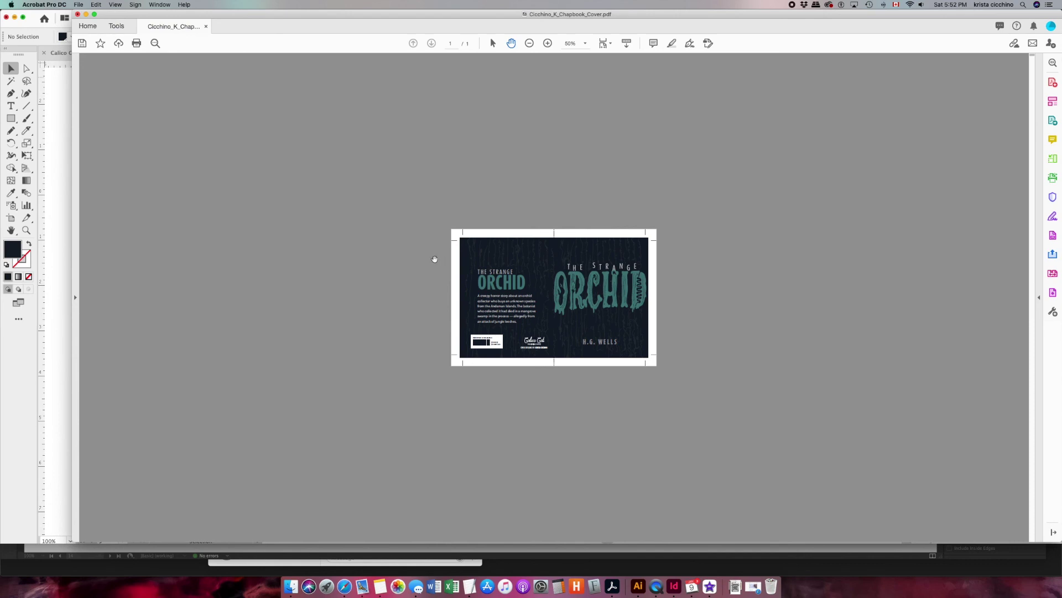
- Open the Output Preview for print production and check the cover with the PANTONE 7547 C and PANTONE 7475 C plates hidden and reshown
key(super+1)
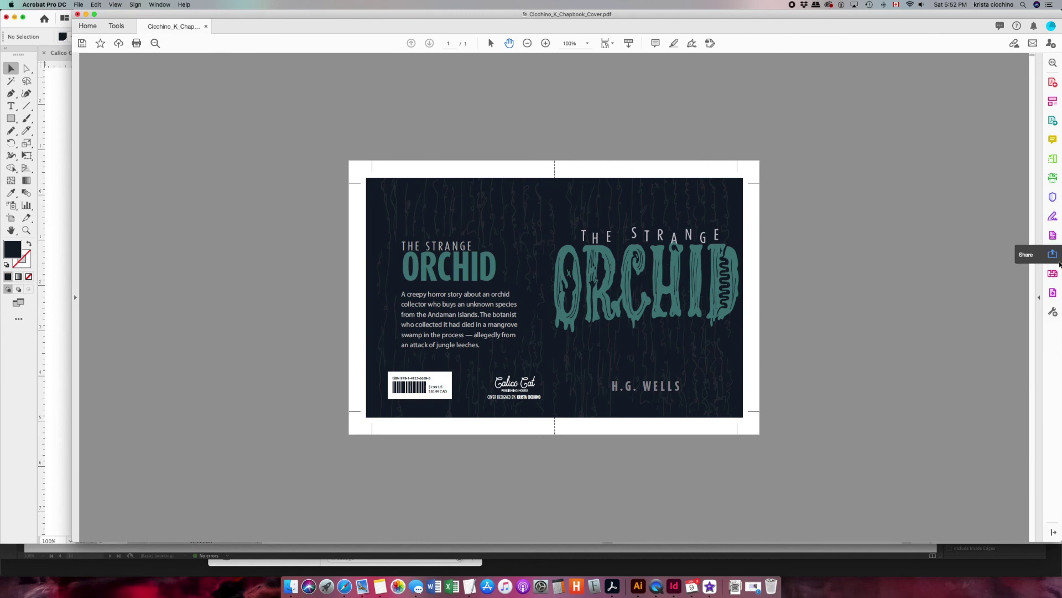
click(1054, 292)
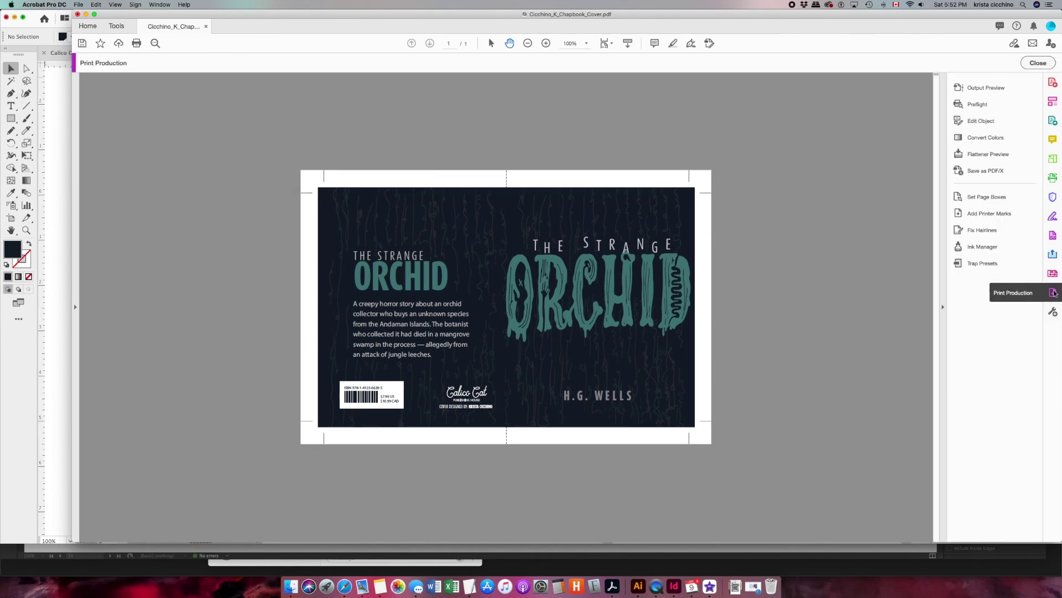
click(973, 86)
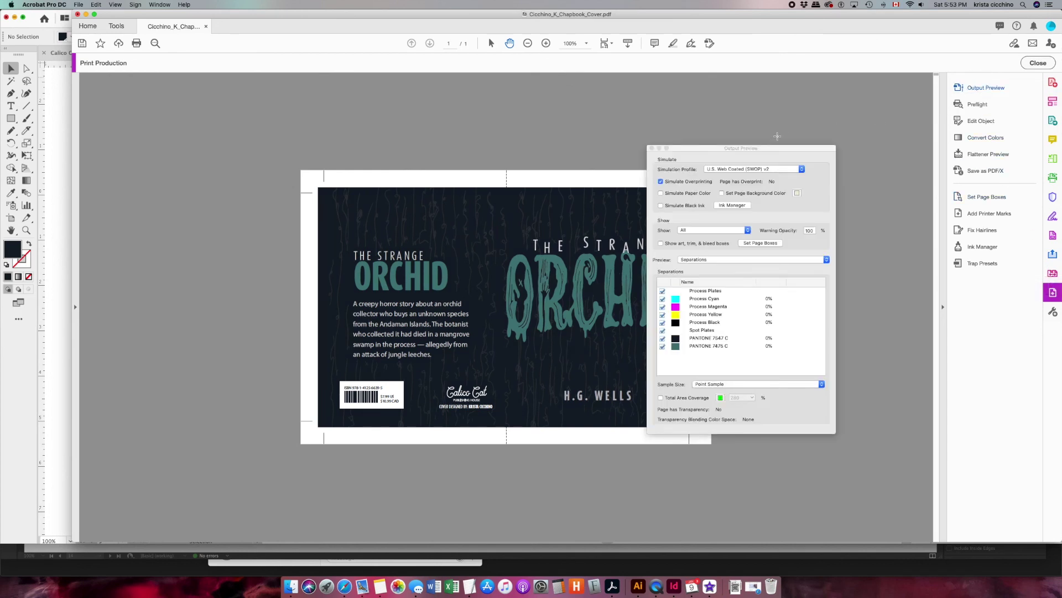
drag(707, 148, 817, 79)
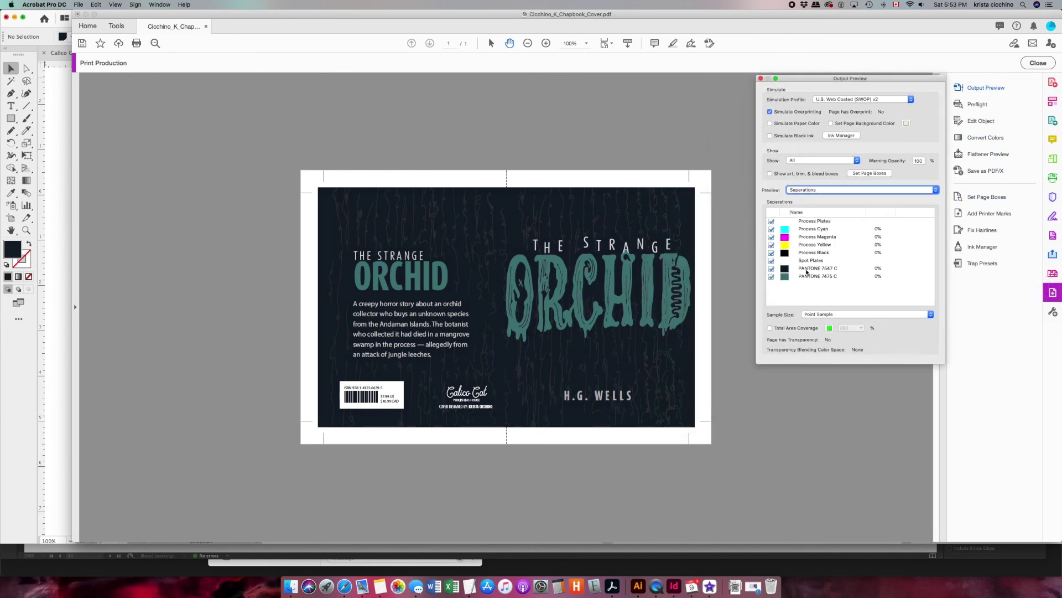
click(772, 269)
click(772, 277)
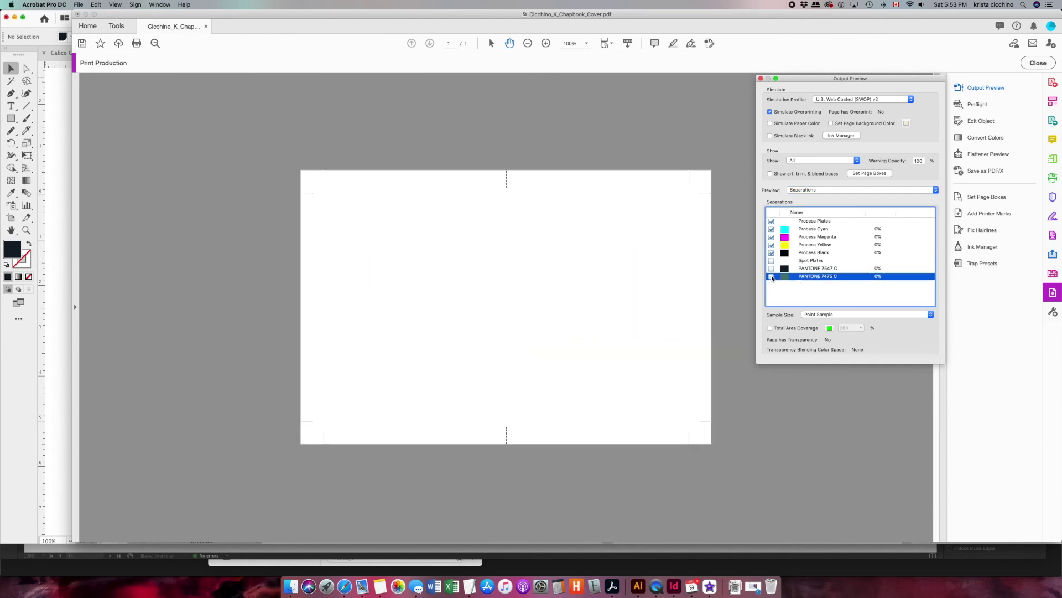
click(772, 277)
click(772, 269)
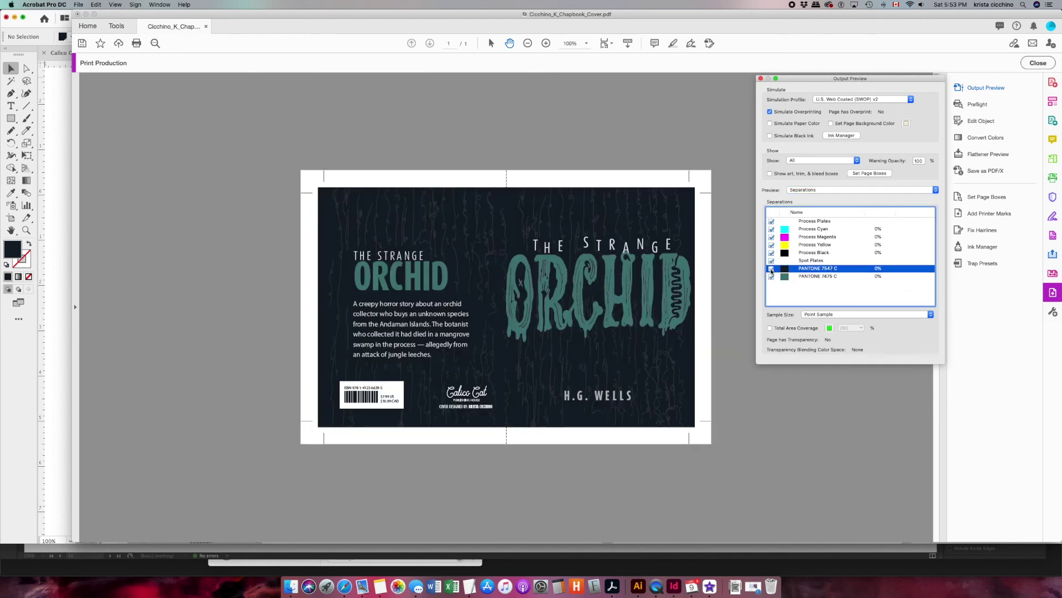
- Hide the Process Black, Yellow, Magenta and Cyan plates in the separations preview
click(771, 252)
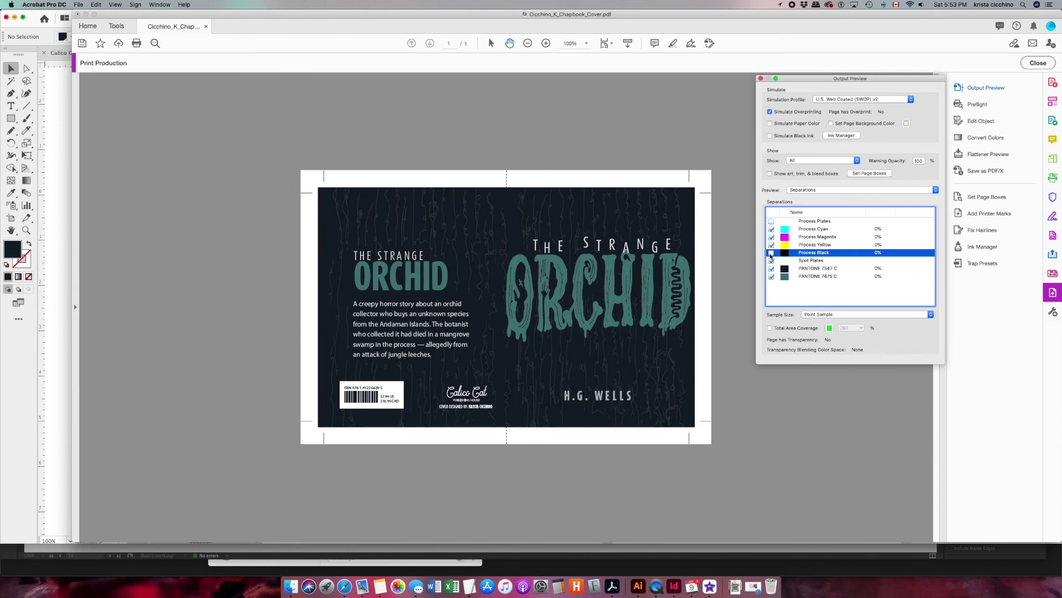
click(771, 245)
click(772, 237)
click(771, 229)
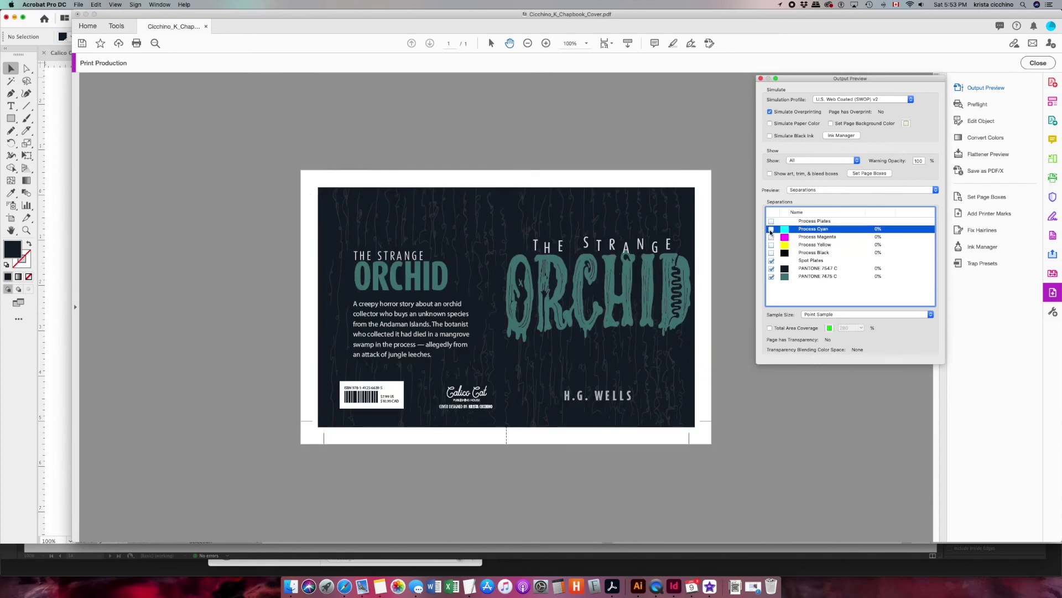
- Compare the cover with the process plates and the spot plates shown as groups, leaving only the spot plates displayed
click(771, 260)
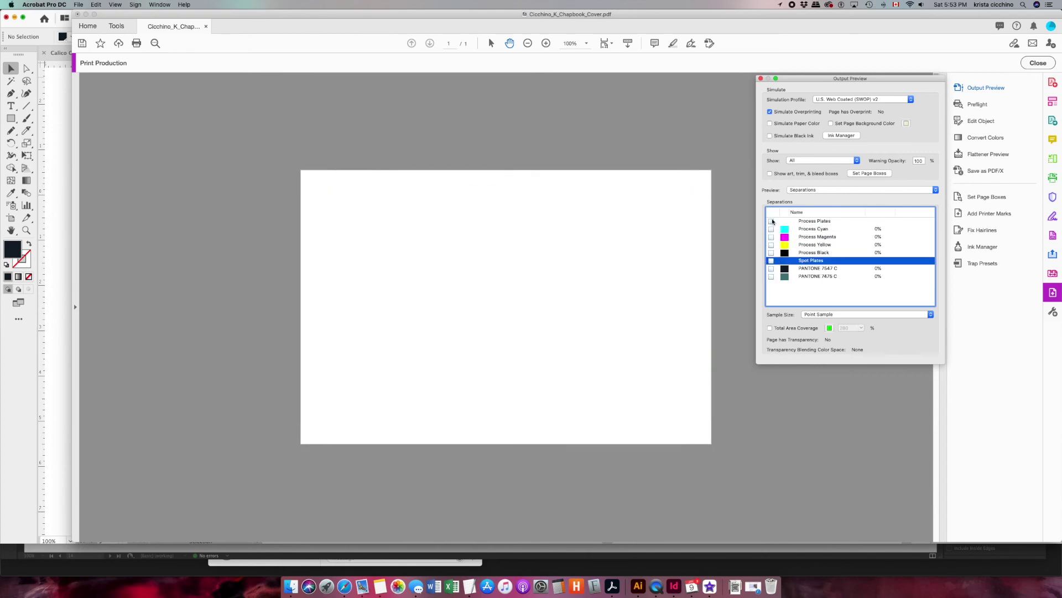
click(773, 222)
click(772, 222)
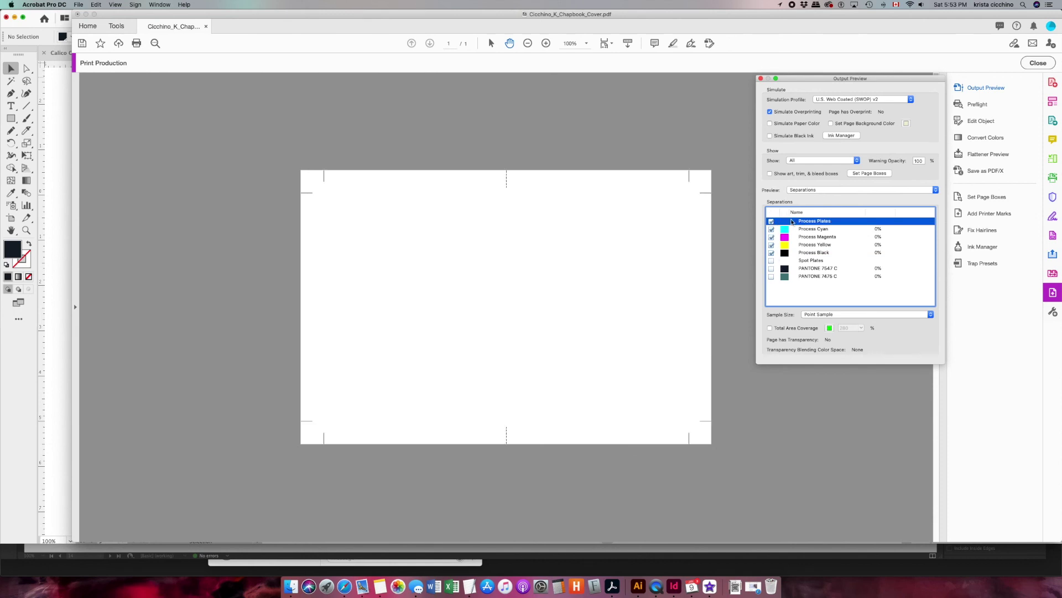
click(772, 221)
click(772, 222)
click(771, 221)
click(772, 261)
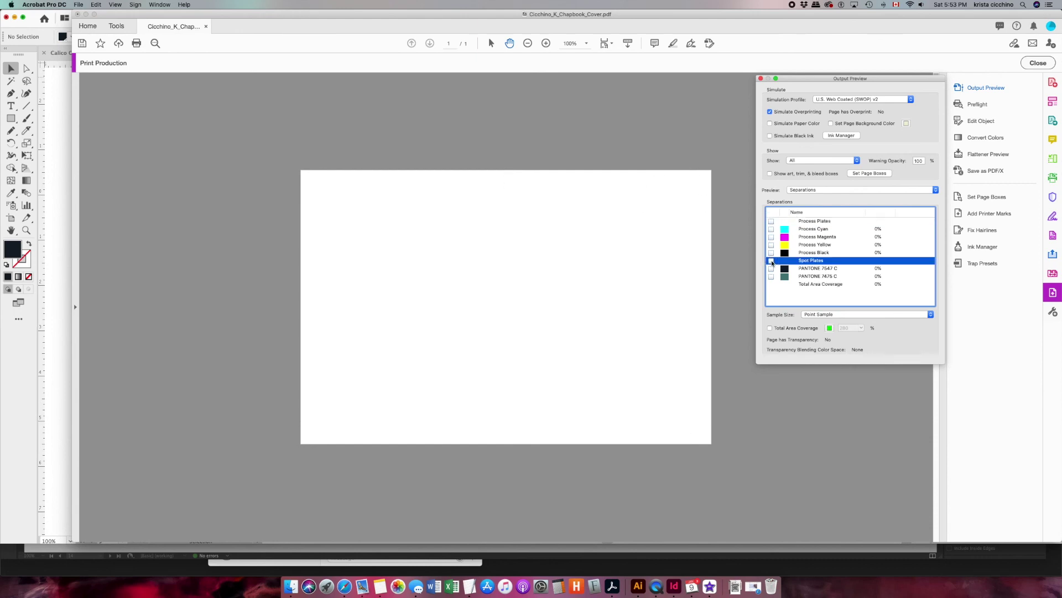
click(772, 261)
click(772, 261)
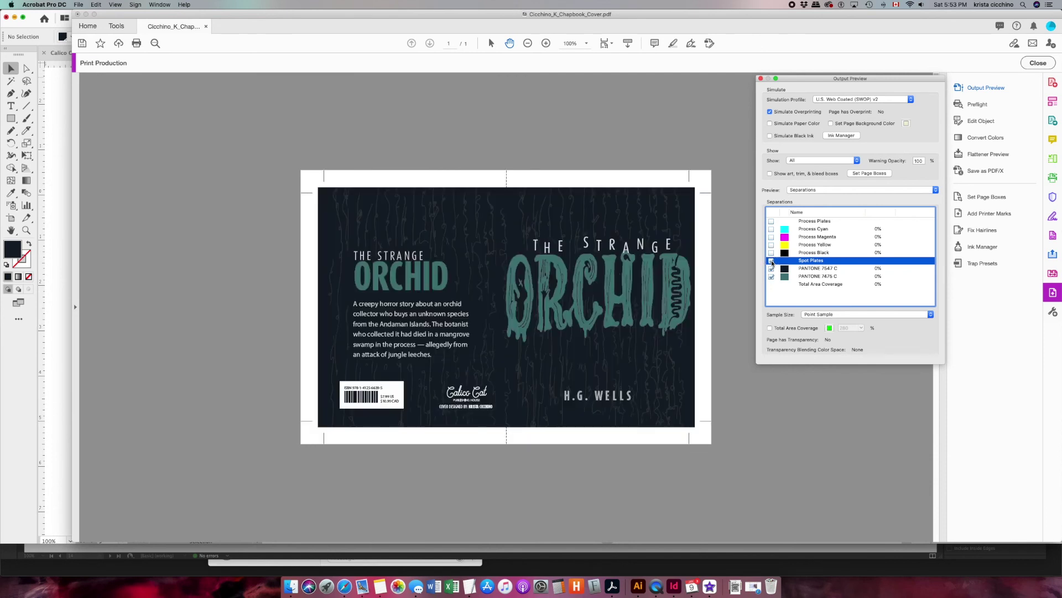
click(771, 261)
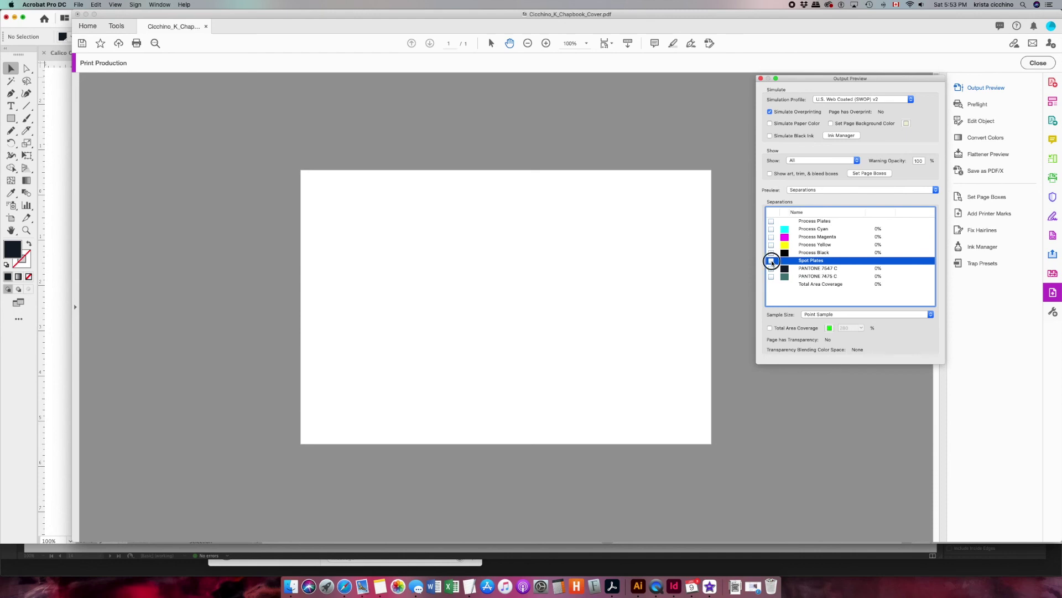
click(772, 262)
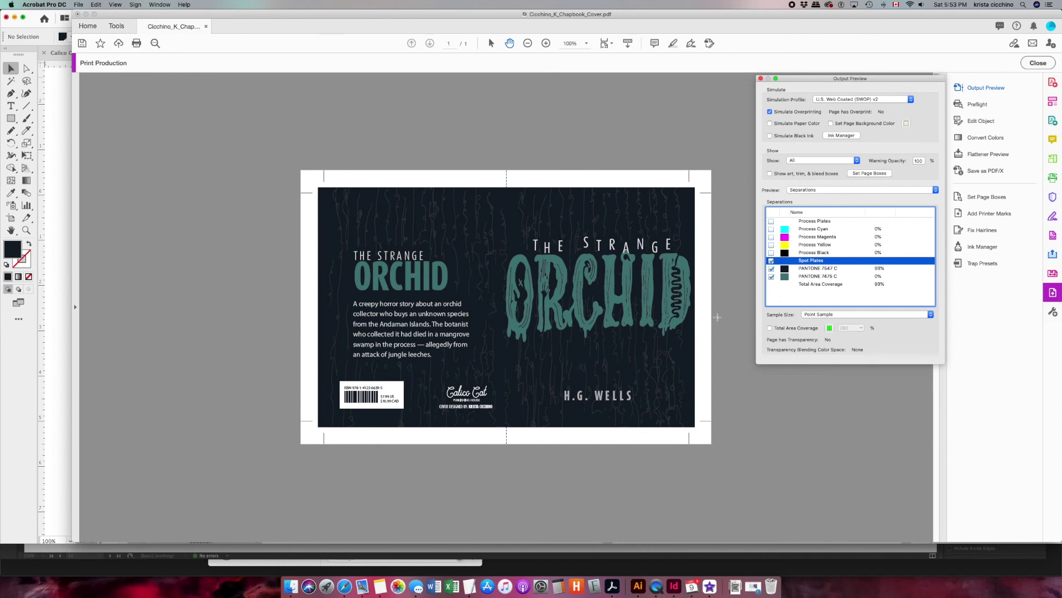
- Examine each spot ink separately by hiding and reshowing PANTONE 7547 C, followed by PANTONE 7475 C
click(772, 269)
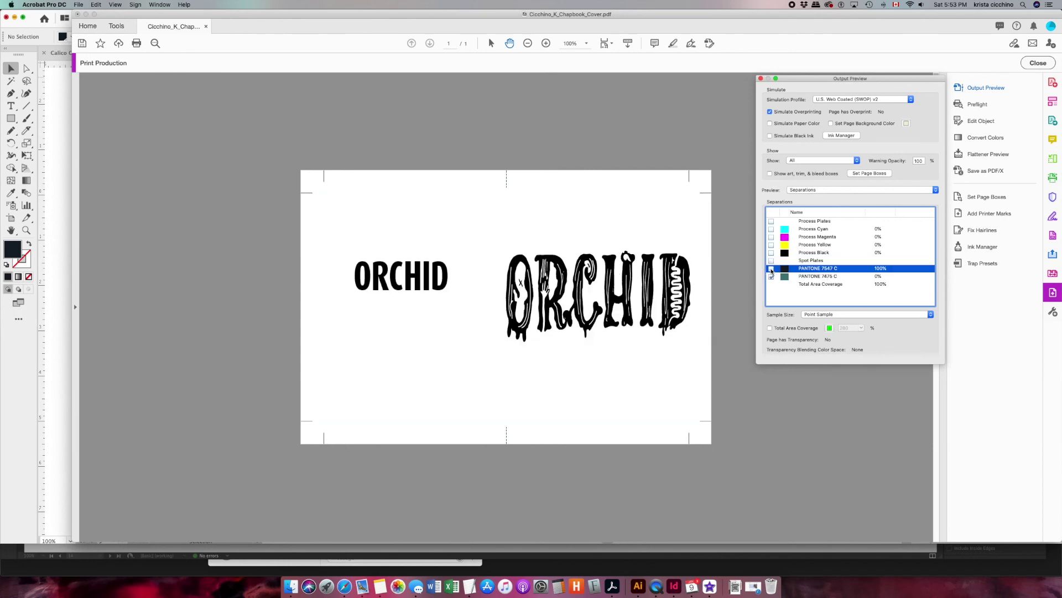
click(772, 269)
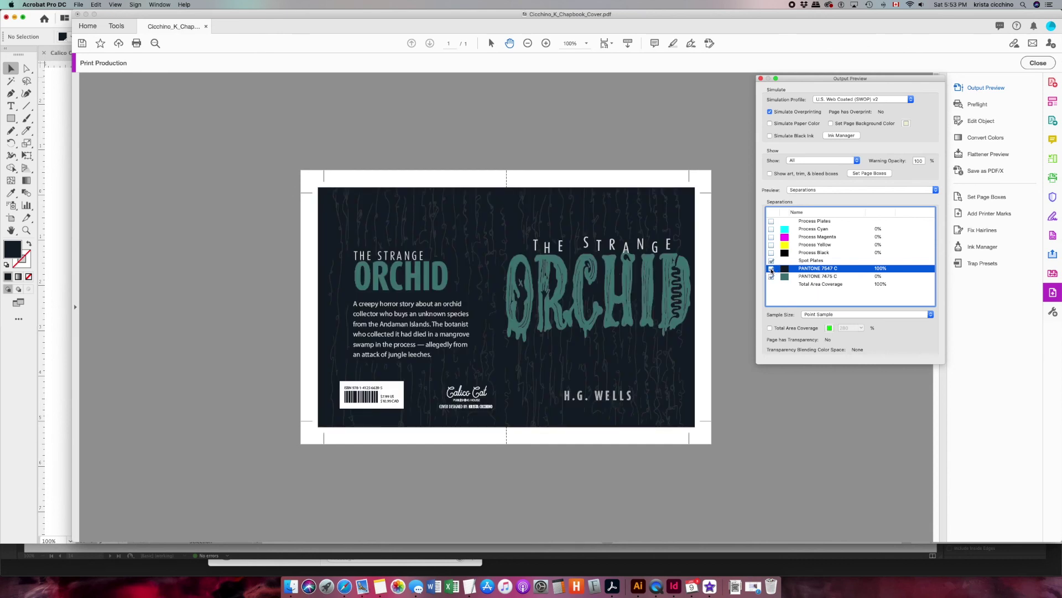
click(771, 269)
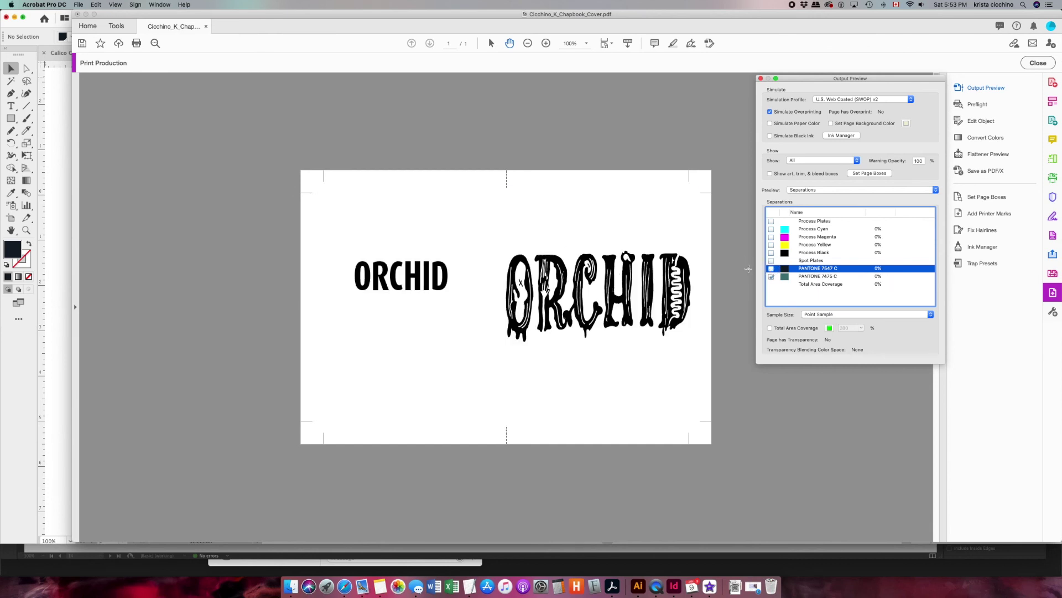
click(772, 268)
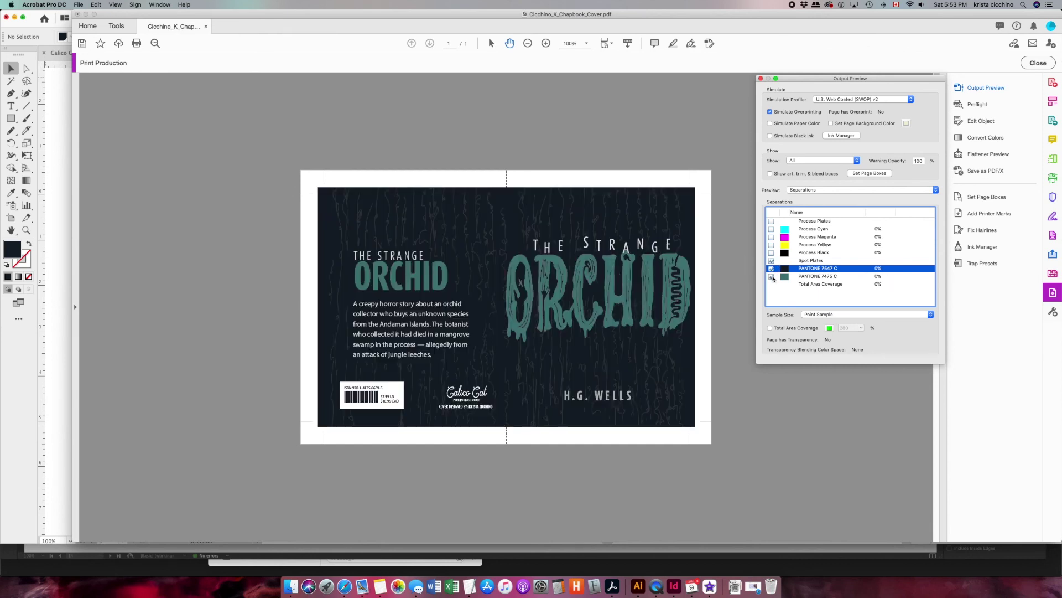
click(772, 276)
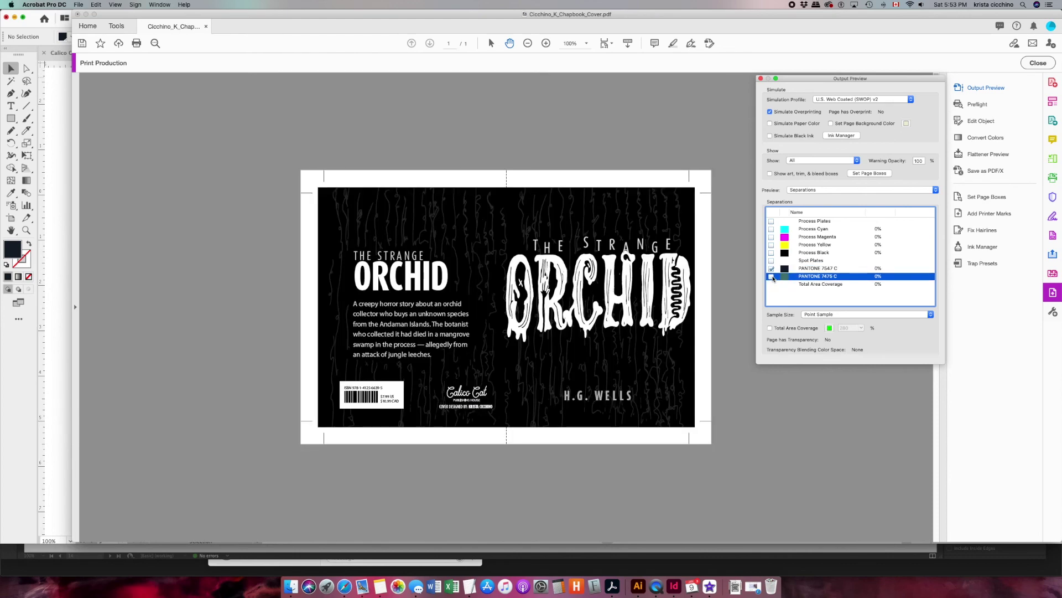
click(772, 277)
click(772, 276)
click(772, 277)
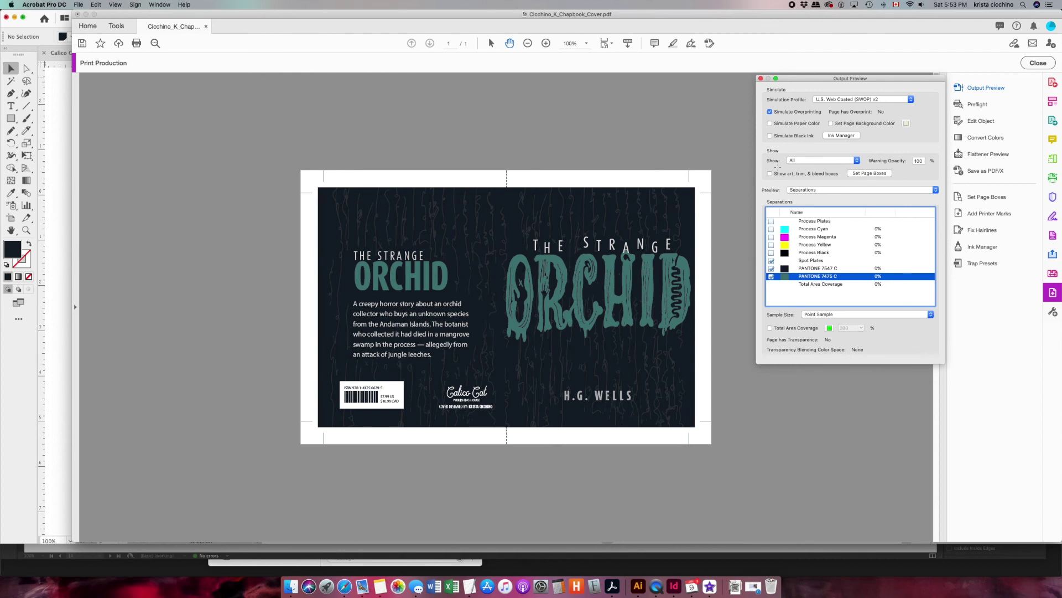
- Check the cover for process and screen colors by filtering the output preview to CMYK objects, followed by RGB objects
click(807, 160)
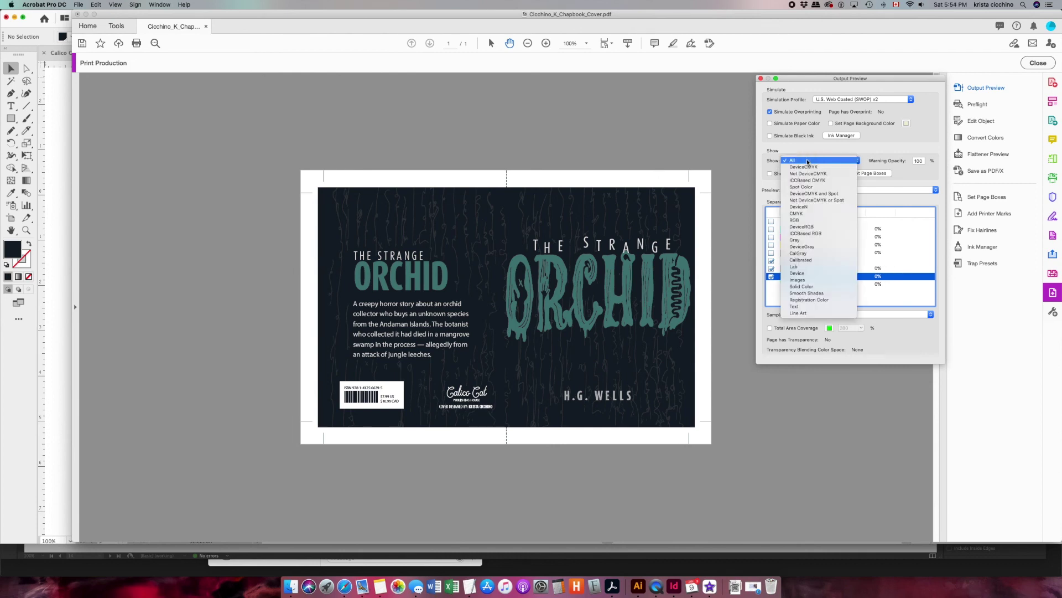
click(794, 217)
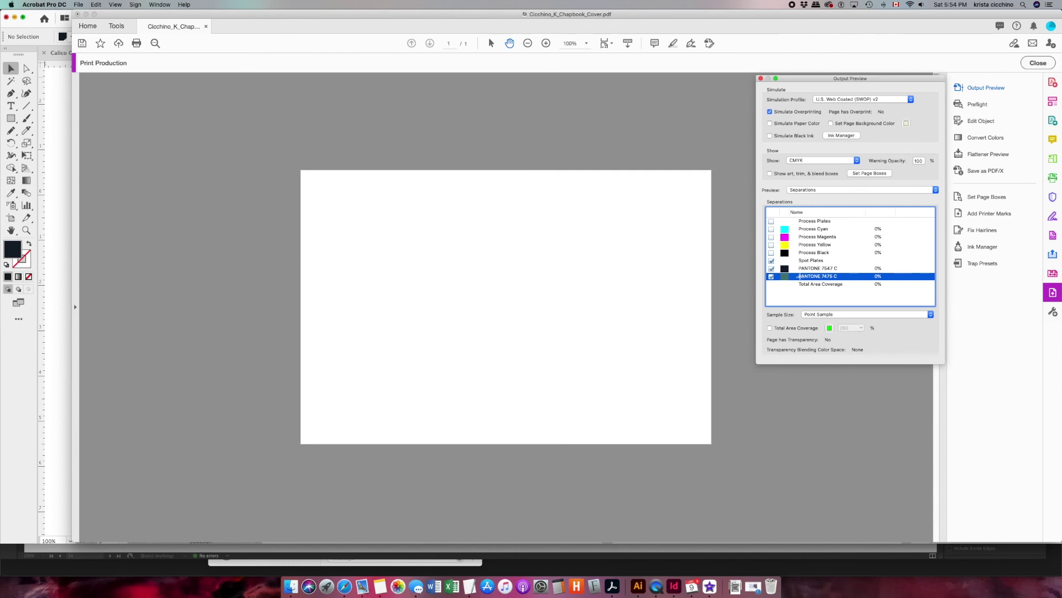
click(807, 163)
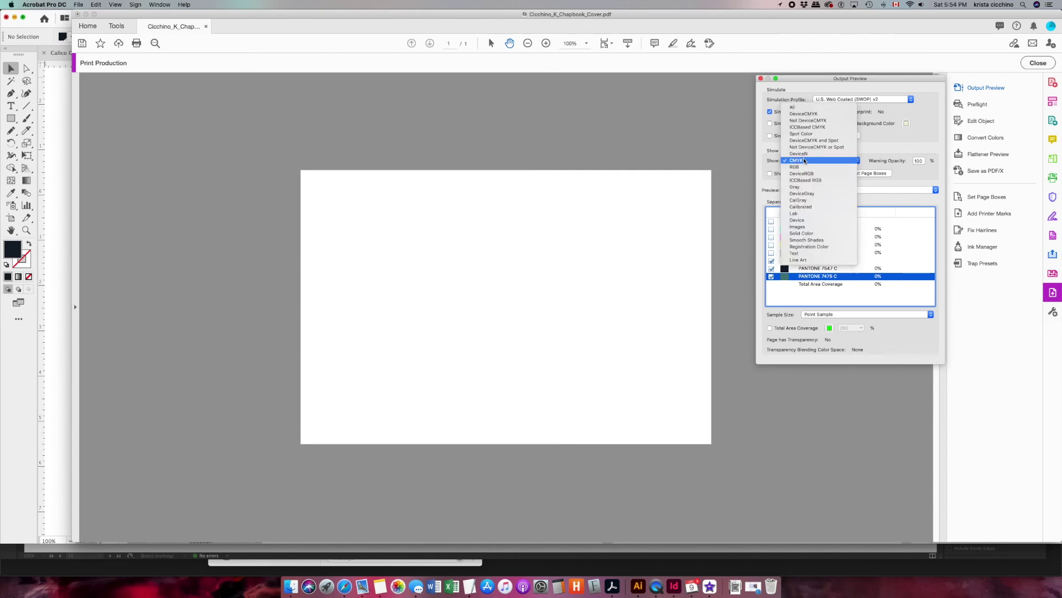
click(802, 169)
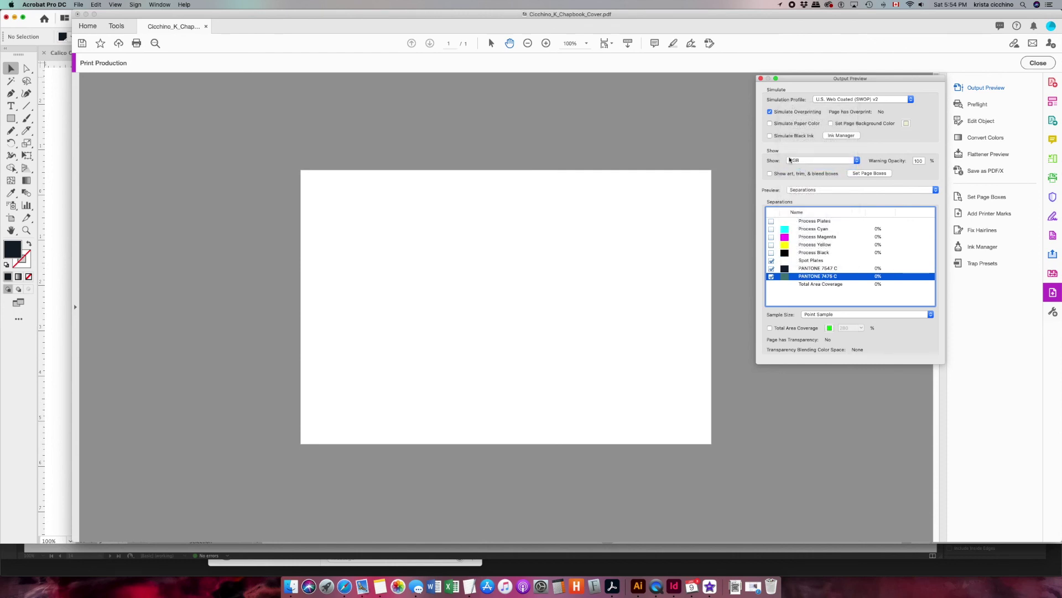
- Filter the output preview to Registration Color objects, followed by Spot Color objects, to examine the printer marks and spot-ink artwork
click(791, 161)
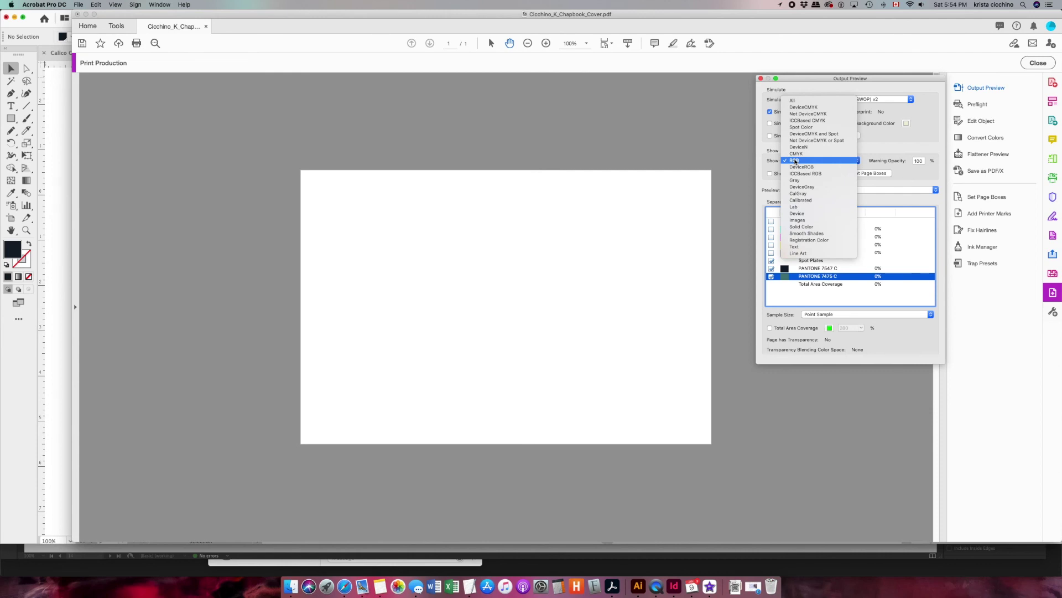
click(817, 240)
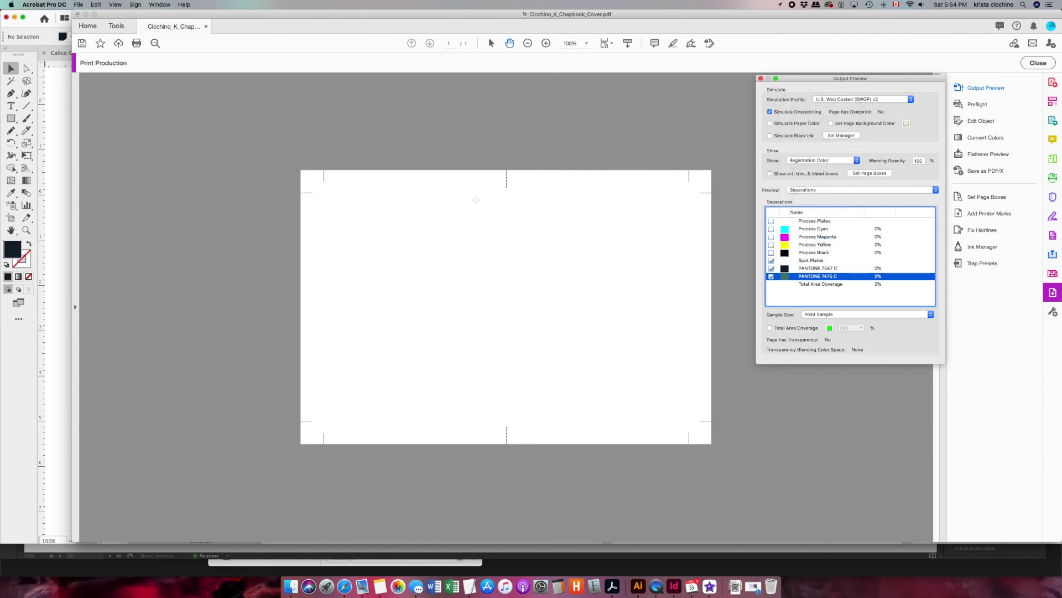
click(841, 160)
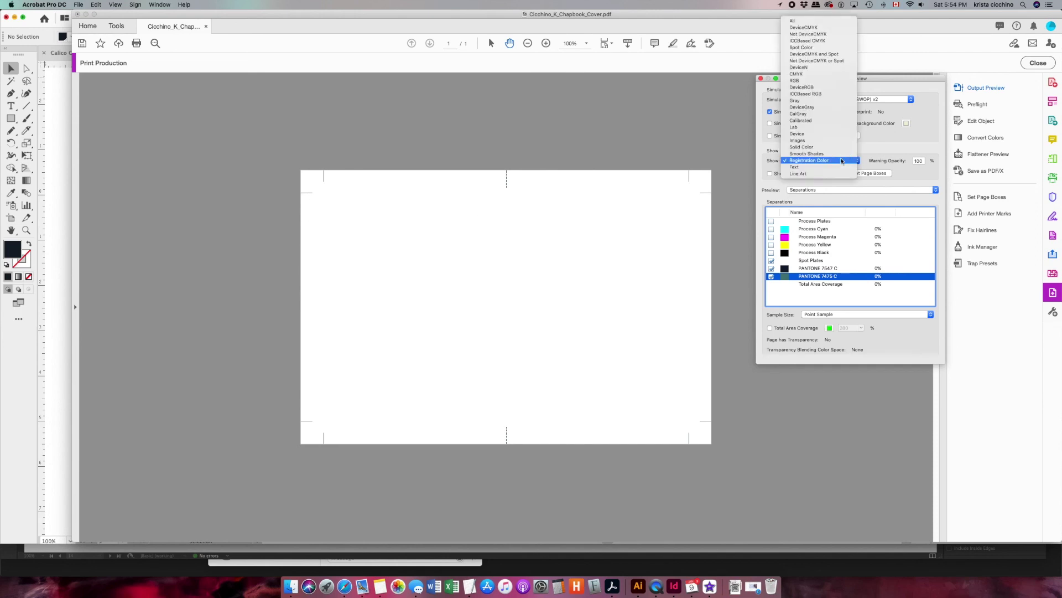
click(800, 48)
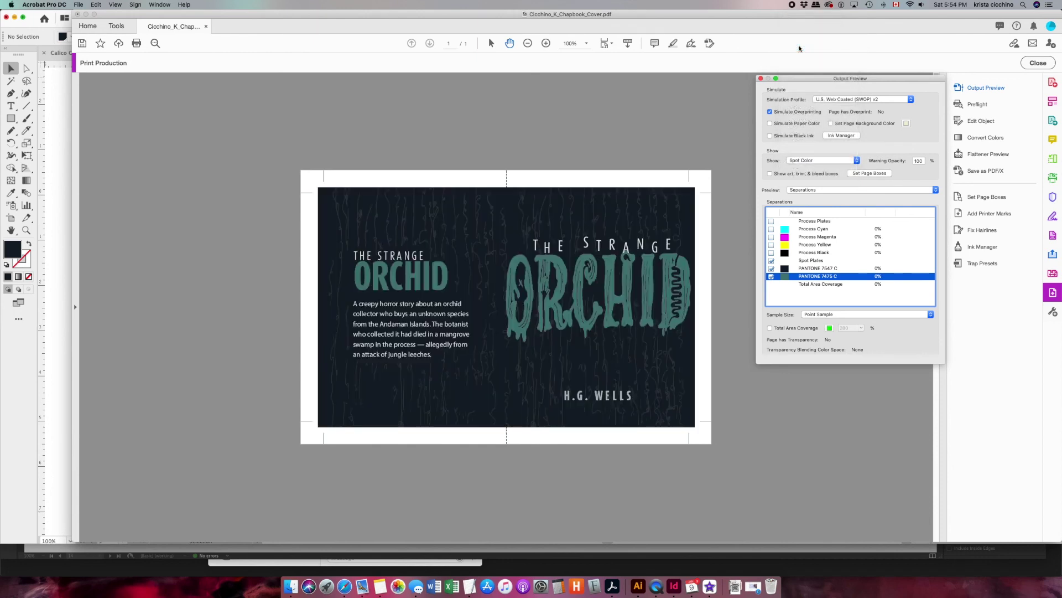